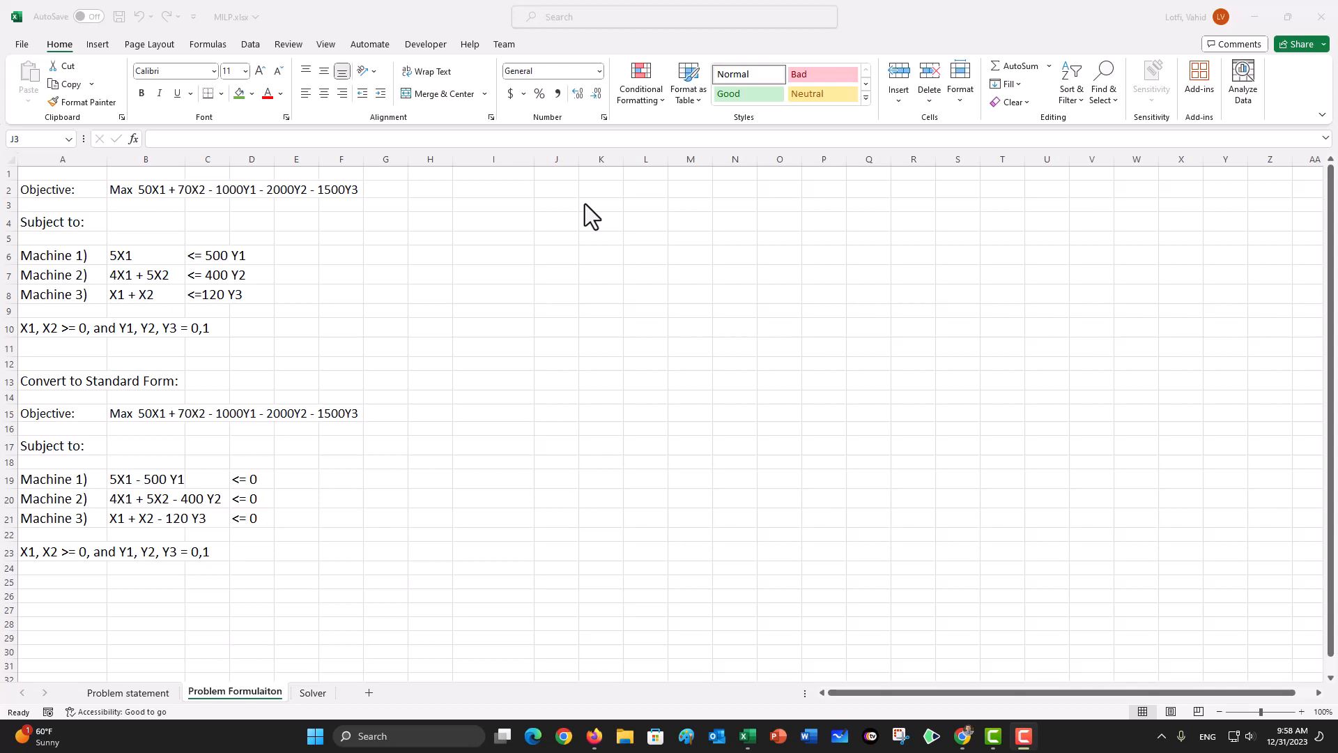
# Enter the variable headers X1, X2, Y1, Y2 and Y3 in cells J4 to N4
pyautogui.click(584, 203)
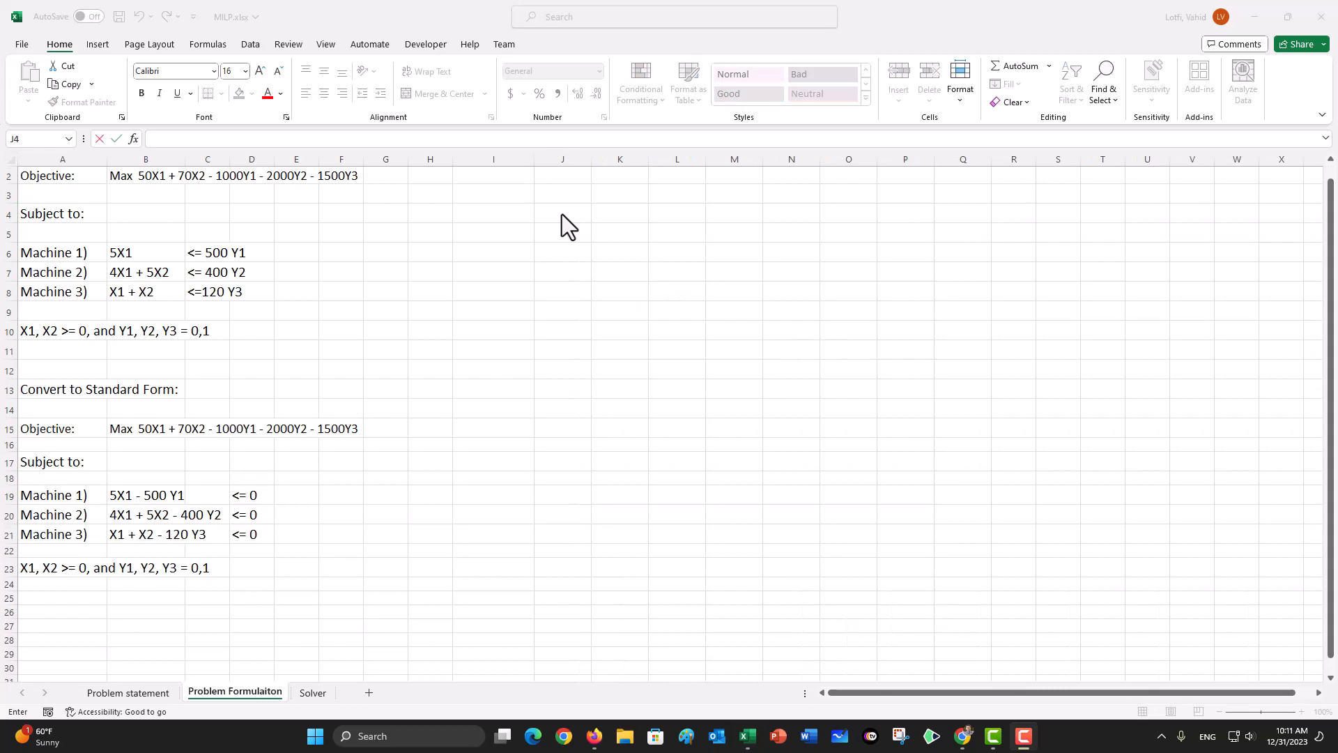
pyautogui.click(562, 215)
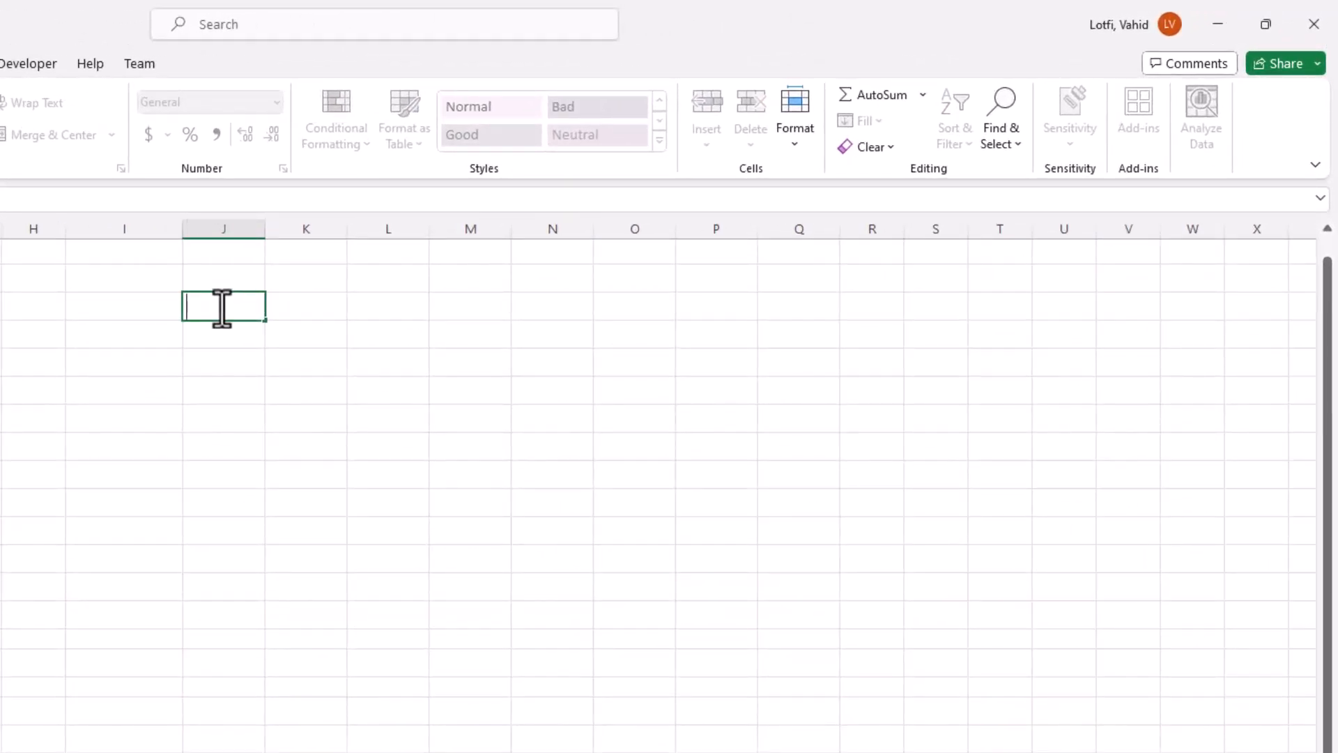
pyautogui.write('X1')
pyautogui.press('Tab')
pyautogui.write('X2')
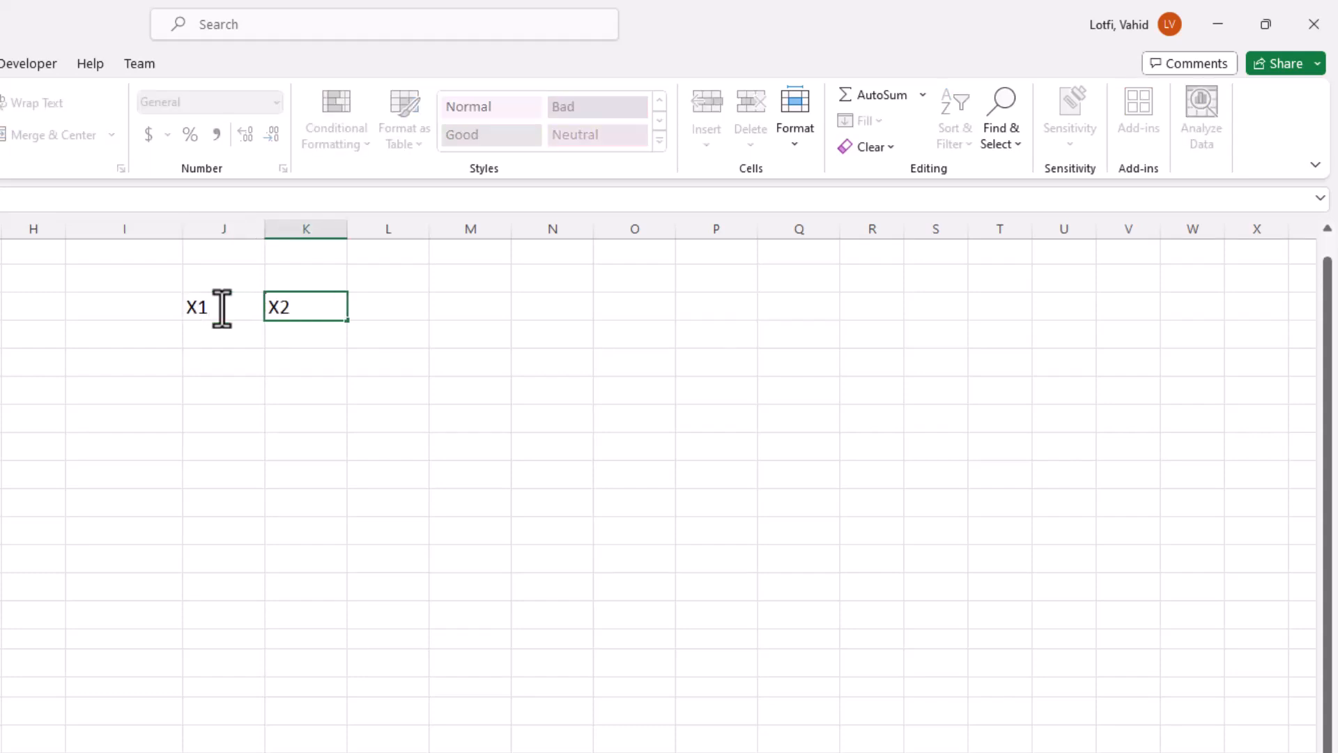
pyautogui.press('Tab')
pyautogui.write('Y1')
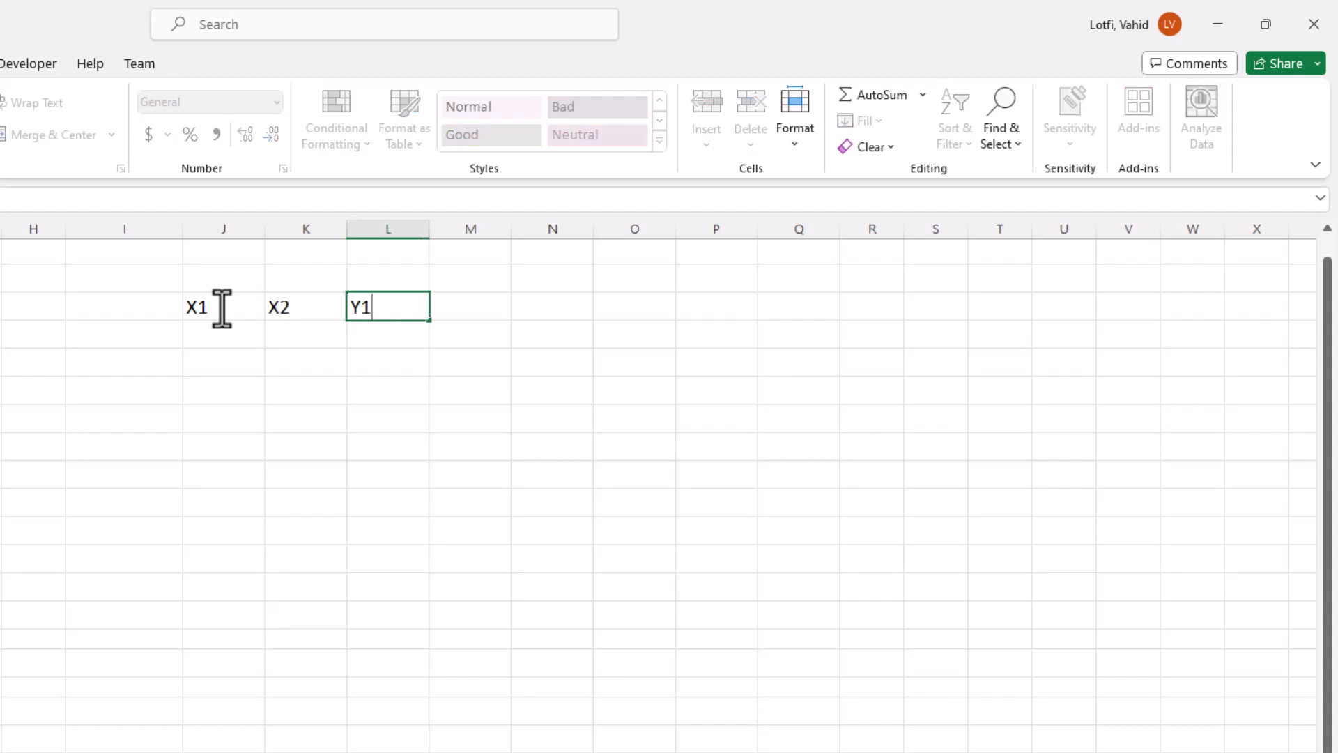
pyautogui.press('Tab')
pyautogui.write('Y2')
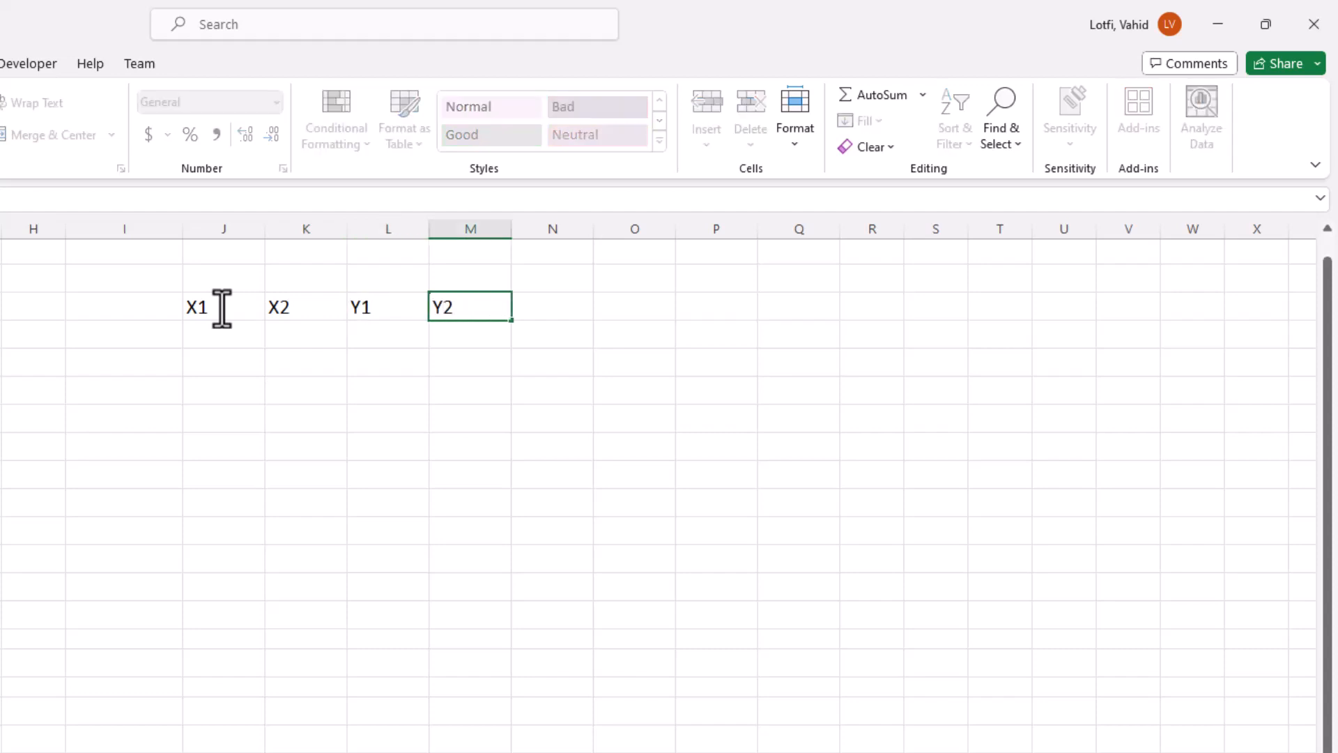
pyautogui.press('Tab')
pyautogui.write('Y3')
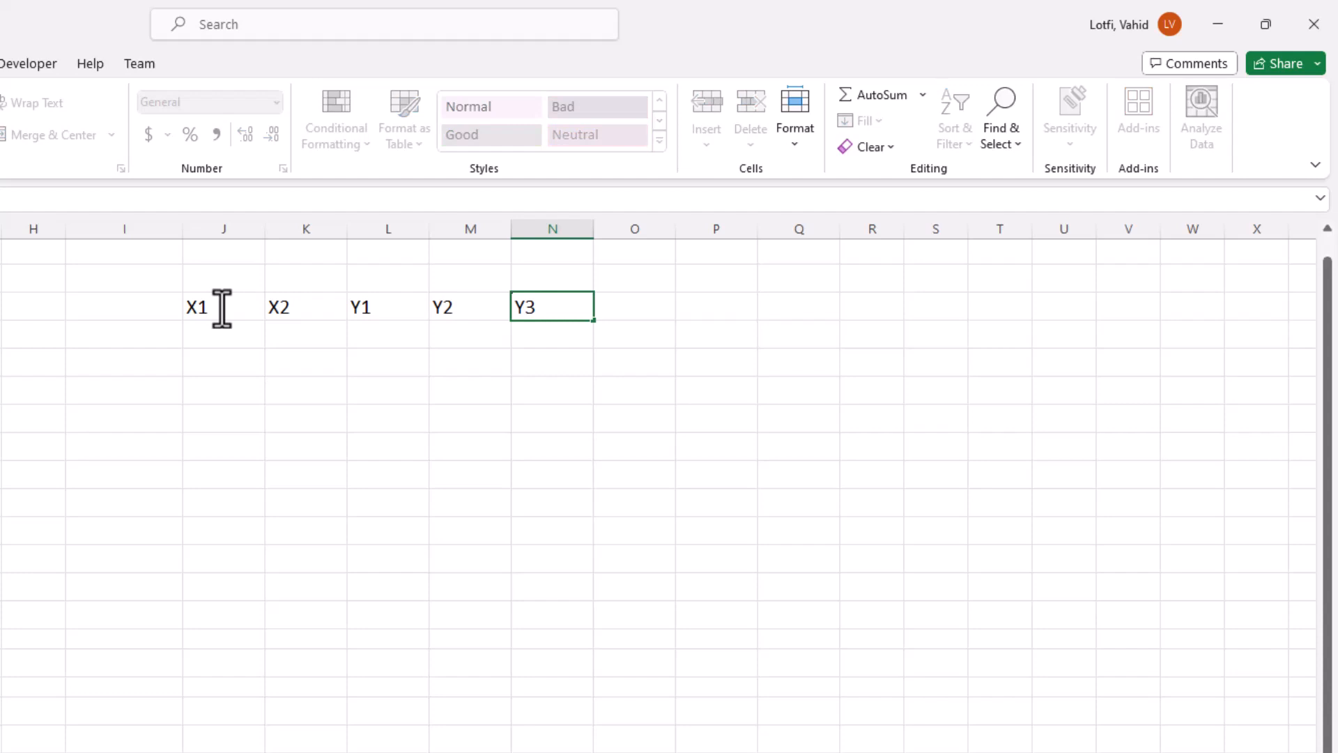
pyautogui.press('Tab')
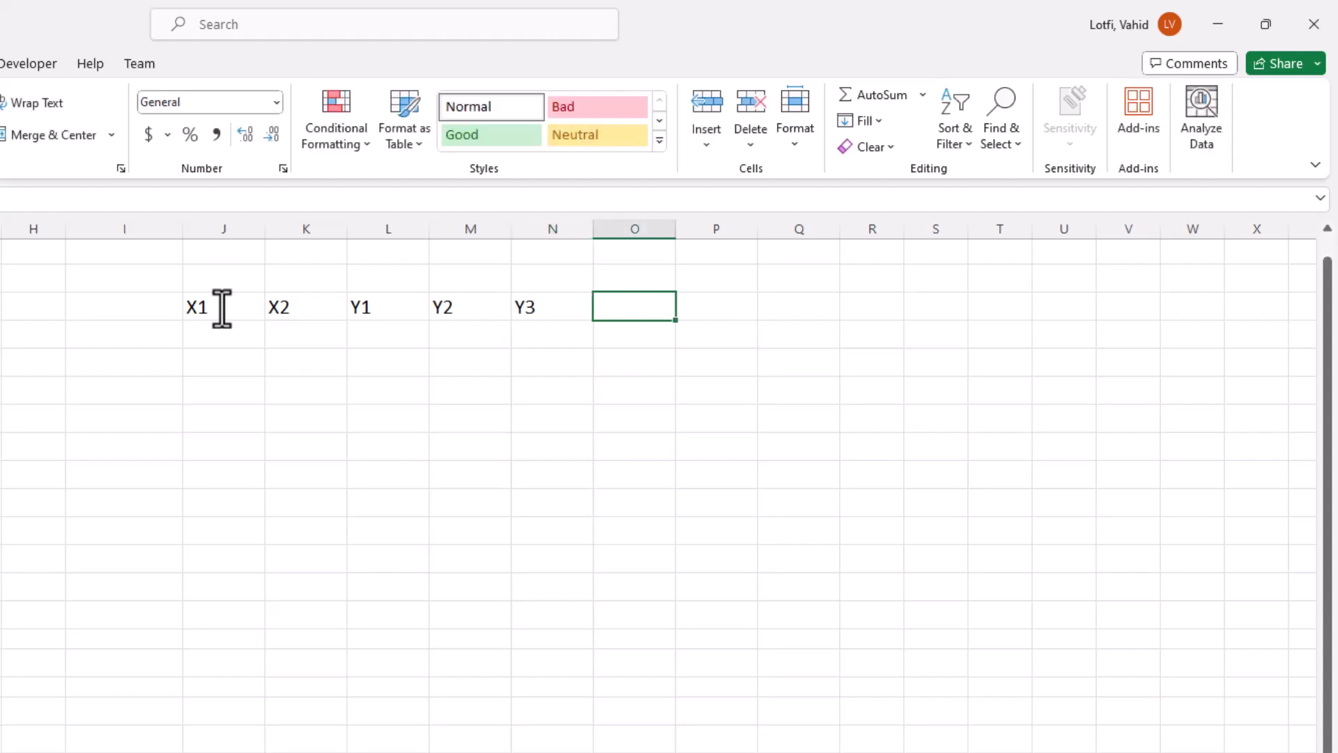
# Add the header "Obj. Value" in cell O4, right after the Y3 header
pyautogui.press('Down')
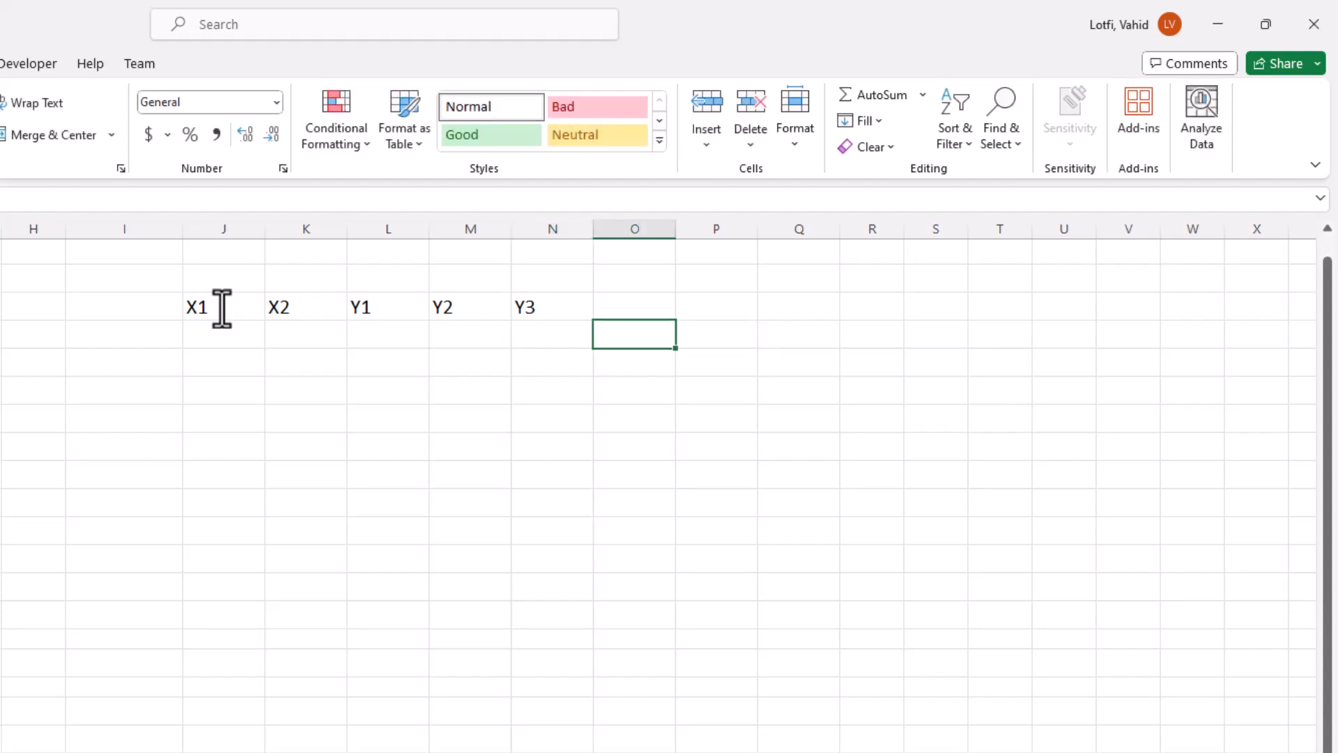
pyautogui.press('Up')
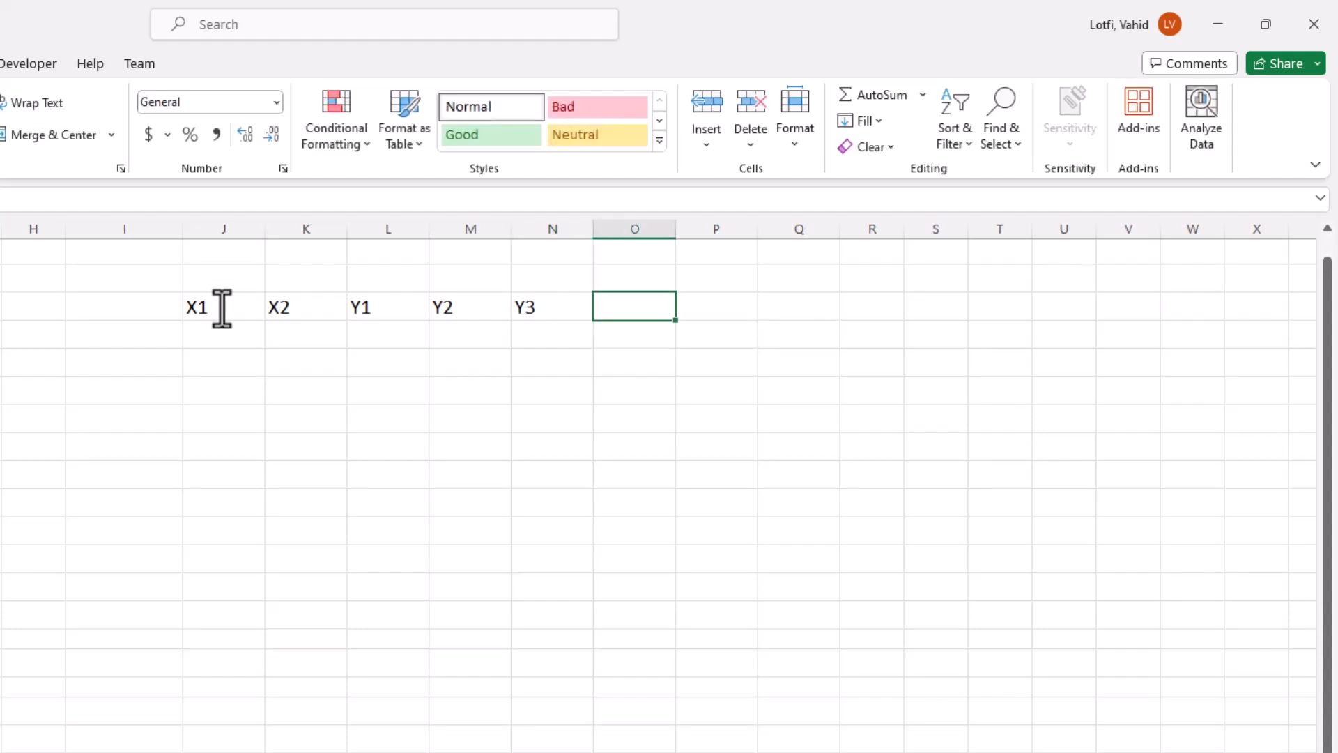
pyautogui.write('Obj.')
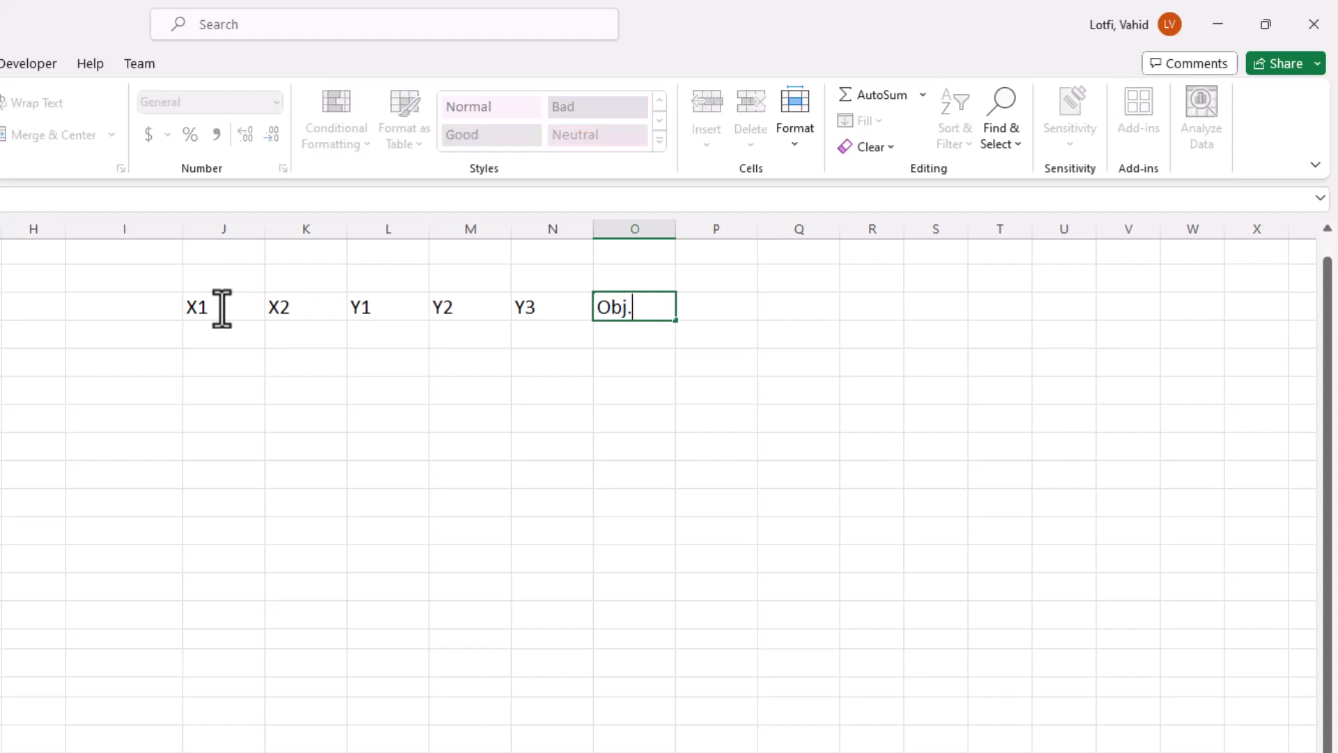
pyautogui.write(' Value')
pyautogui.press('Return')
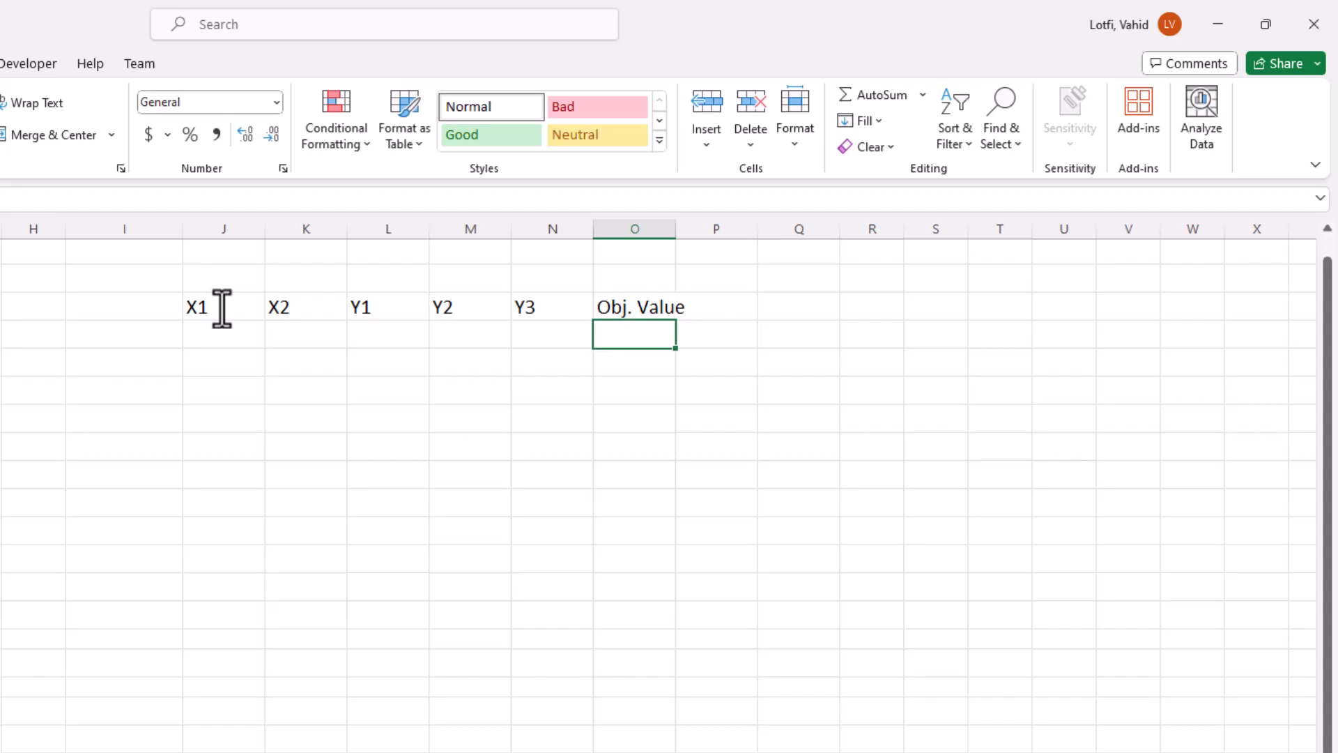
# Enter the constraint headers "Used", "Relations" and "RHS" in cells O6, P6 and Q6
pyautogui.press('Return')
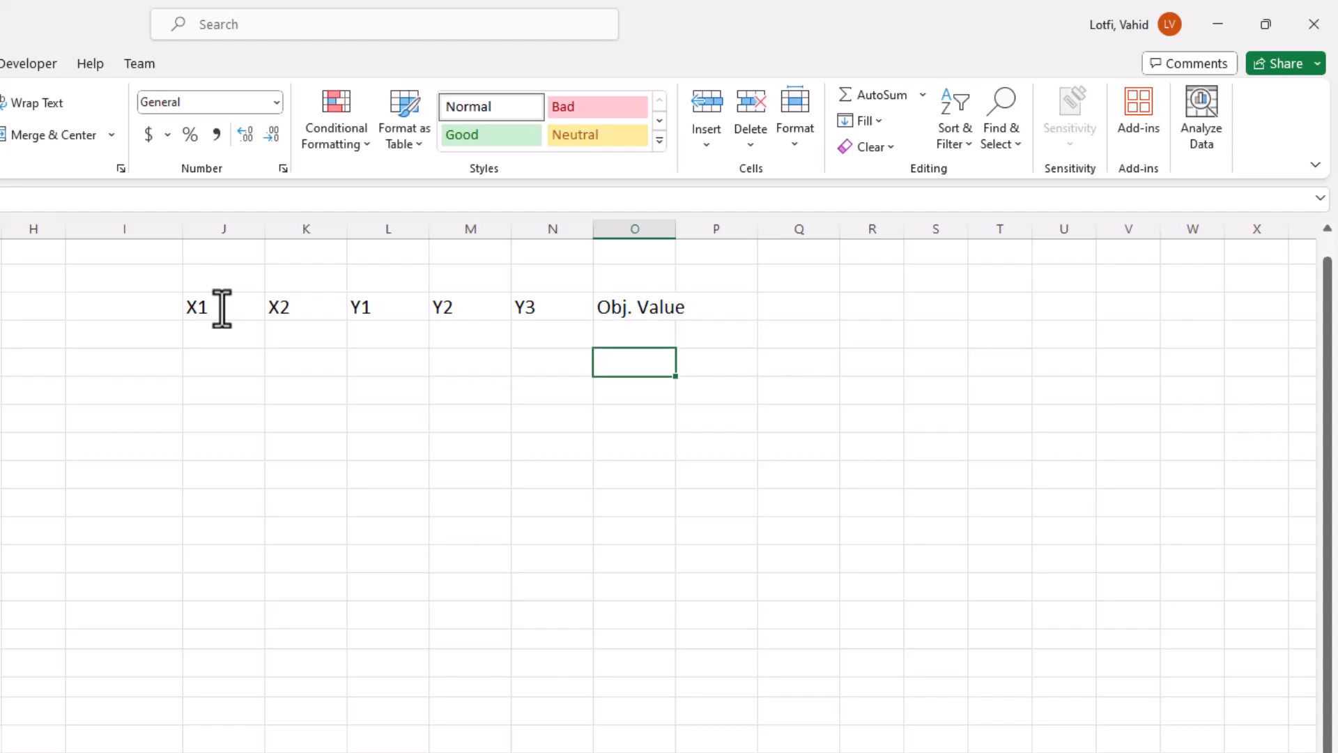
pyautogui.write('Used')
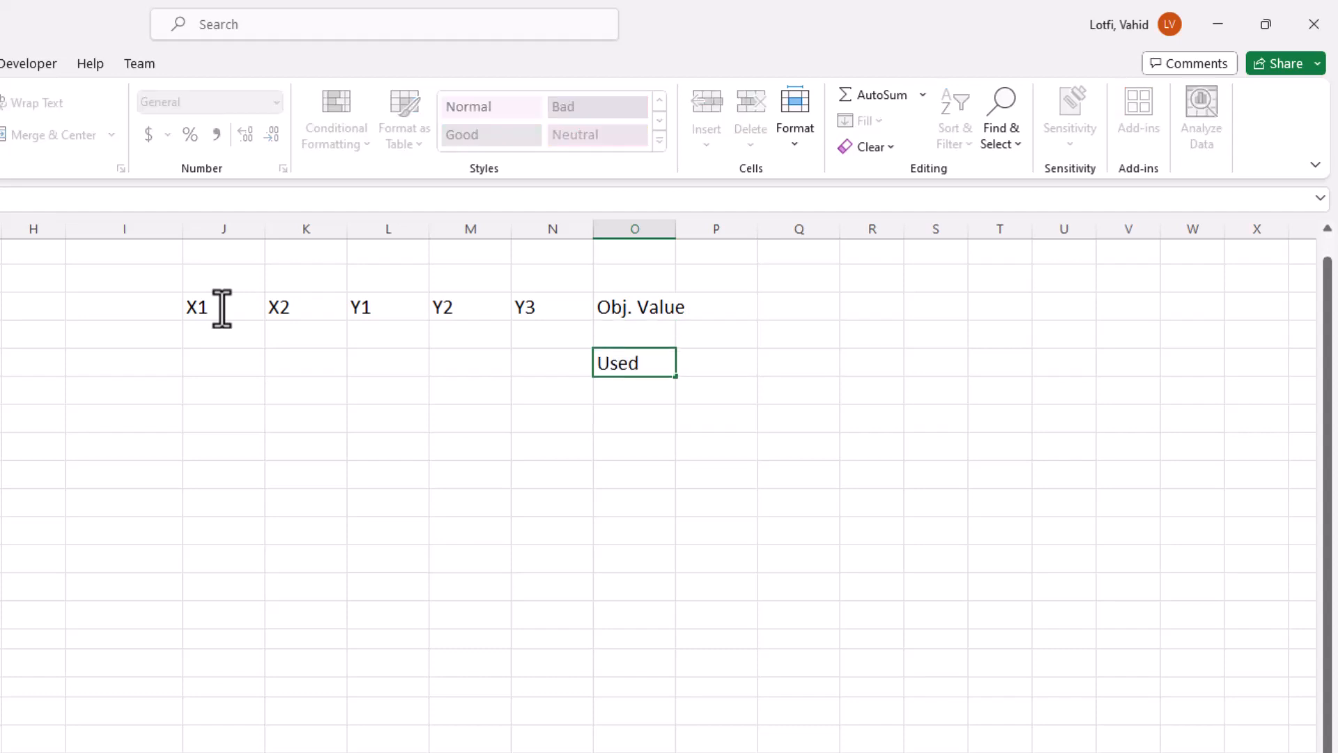
pyautogui.press('Tab')
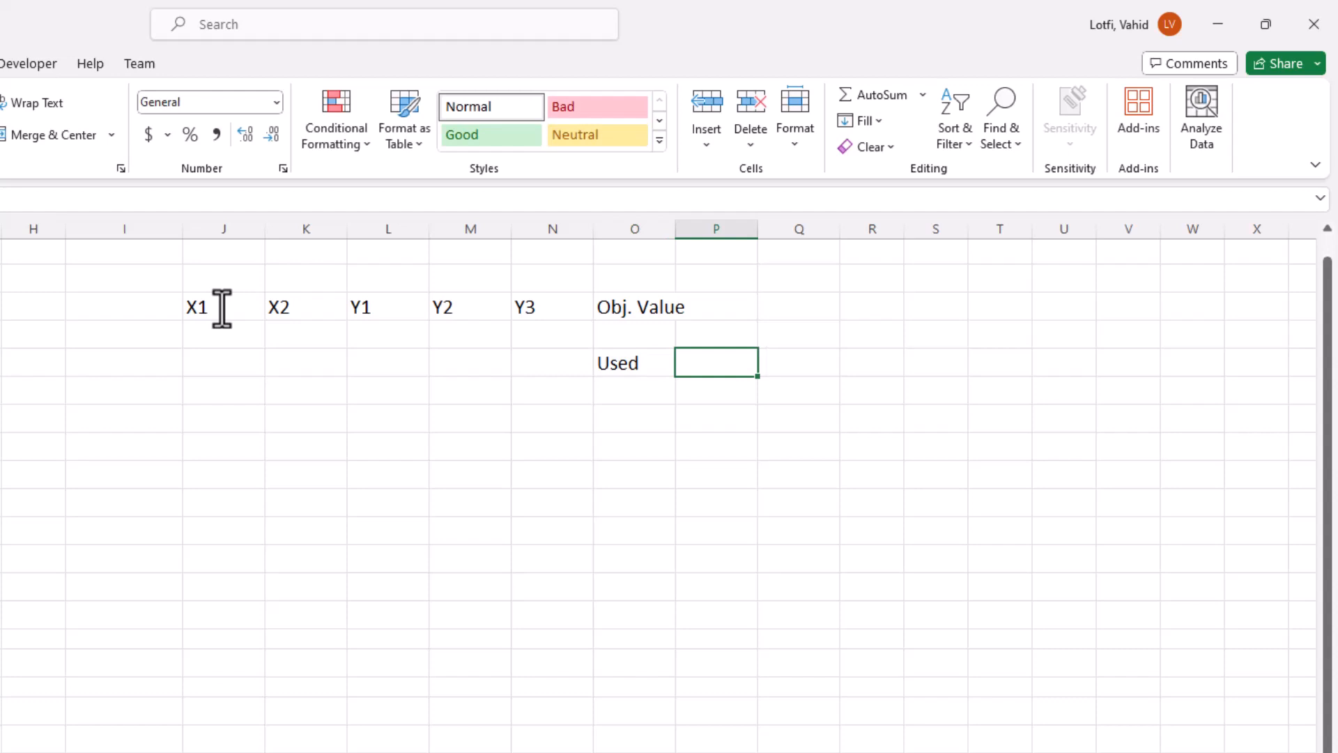
pyautogui.write('Re')
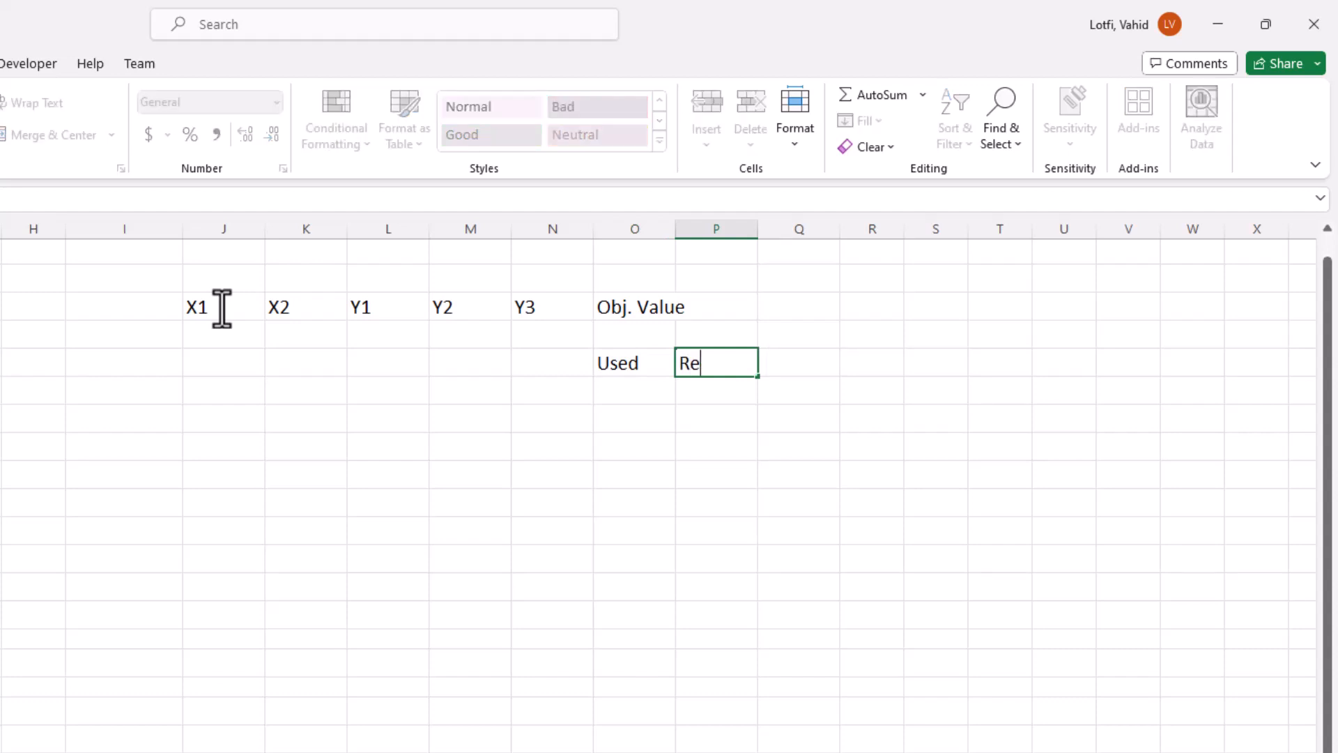
pyautogui.write('lations')
pyautogui.press('Tab')
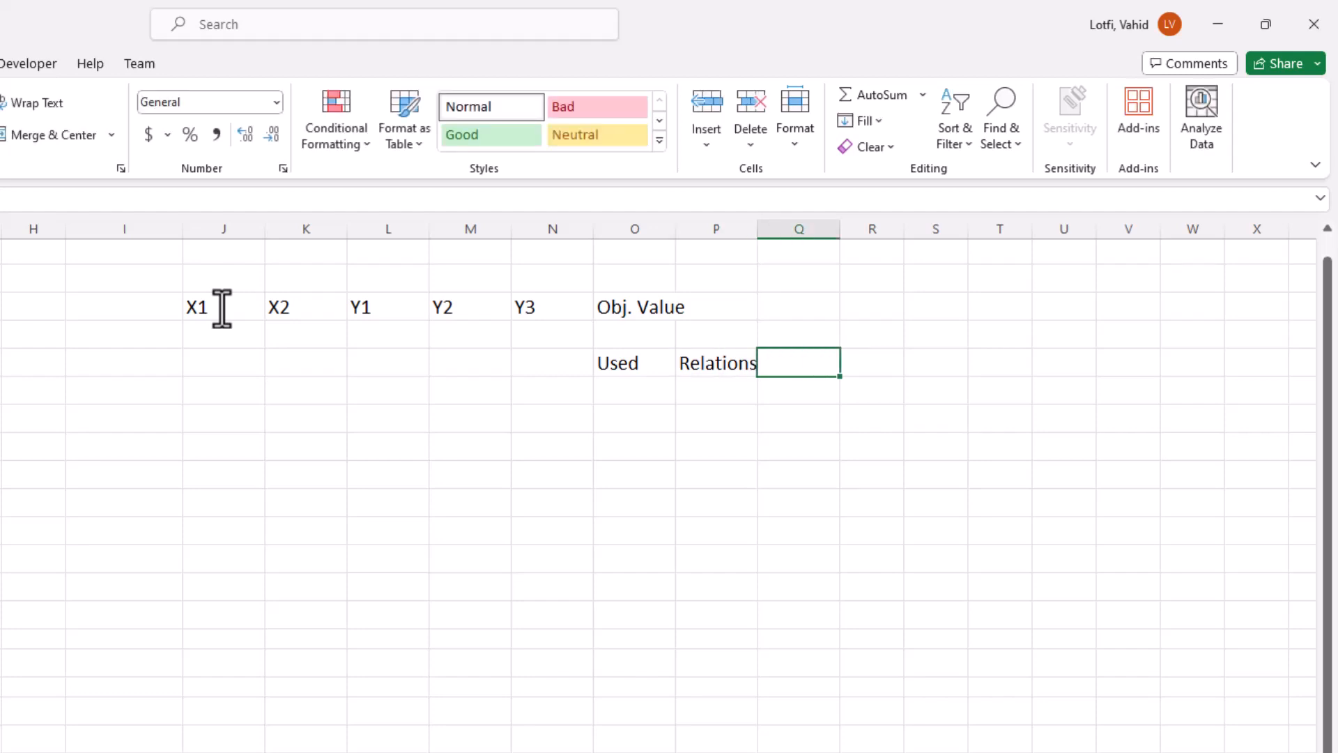
pyautogui.write('RHS')
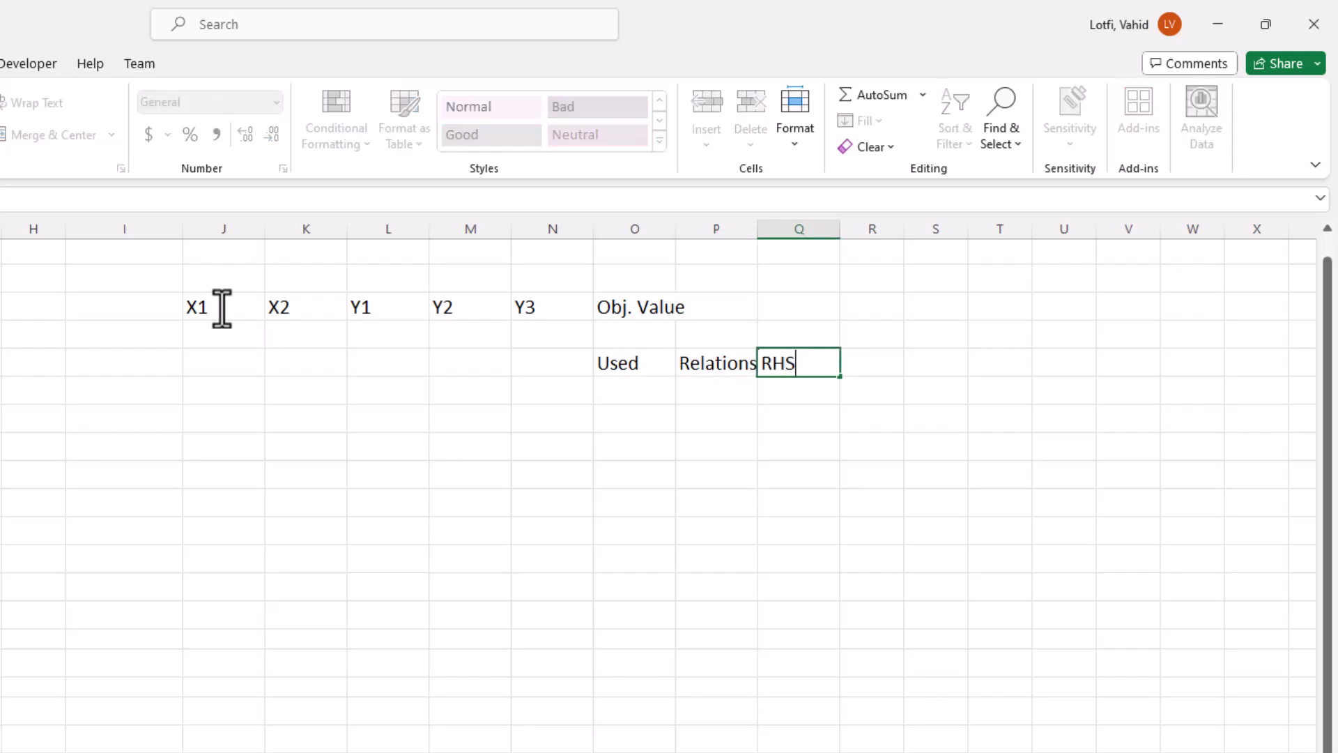
pyautogui.press('Return')
# Label cell I5 "Solution" and copy the X1 header's formatting to cells I5 through I11
pyautogui.press('Up')
pyautogui.press('Up')
pyautogui.press('Left')
pyautogui.press('Left')
pyautogui.press('Left')
pyautogui.press('Left')
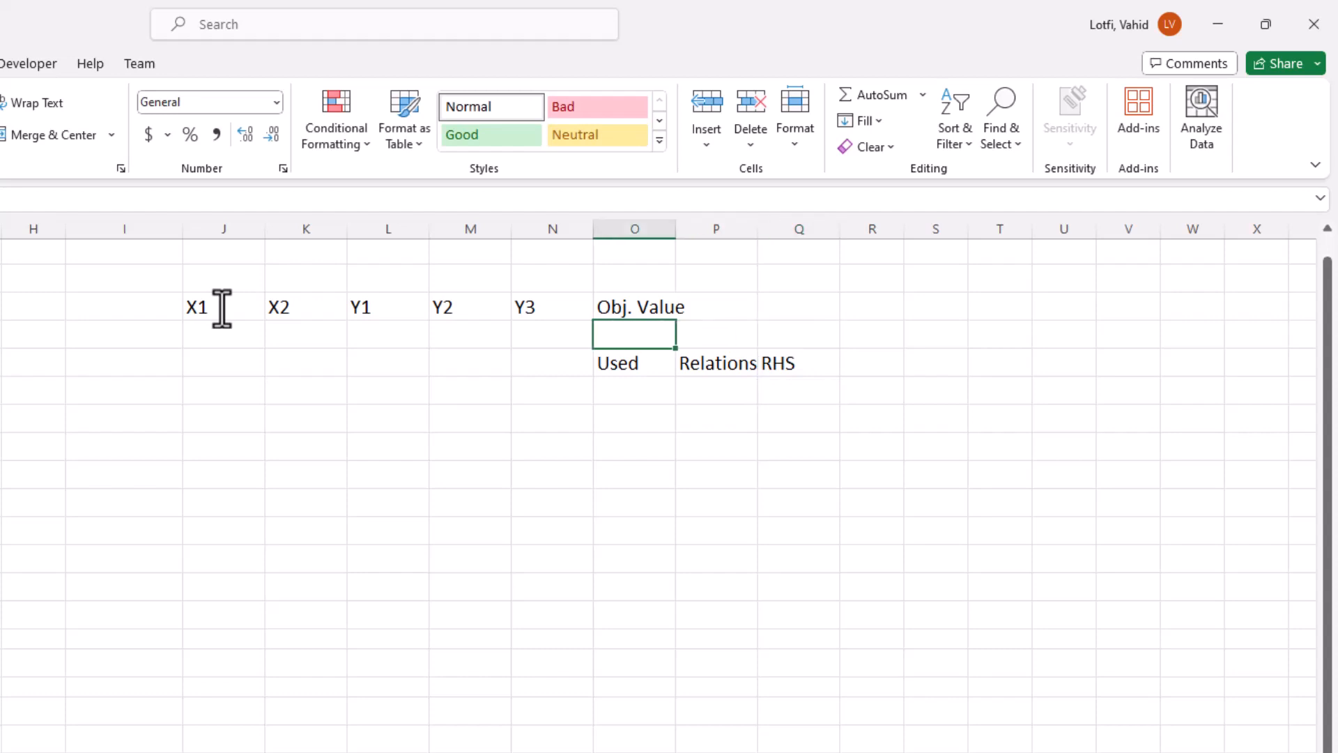
pyautogui.press('Left')
pyautogui.press('Left')
pyautogui.press('Left')
pyautogui.press('Left')
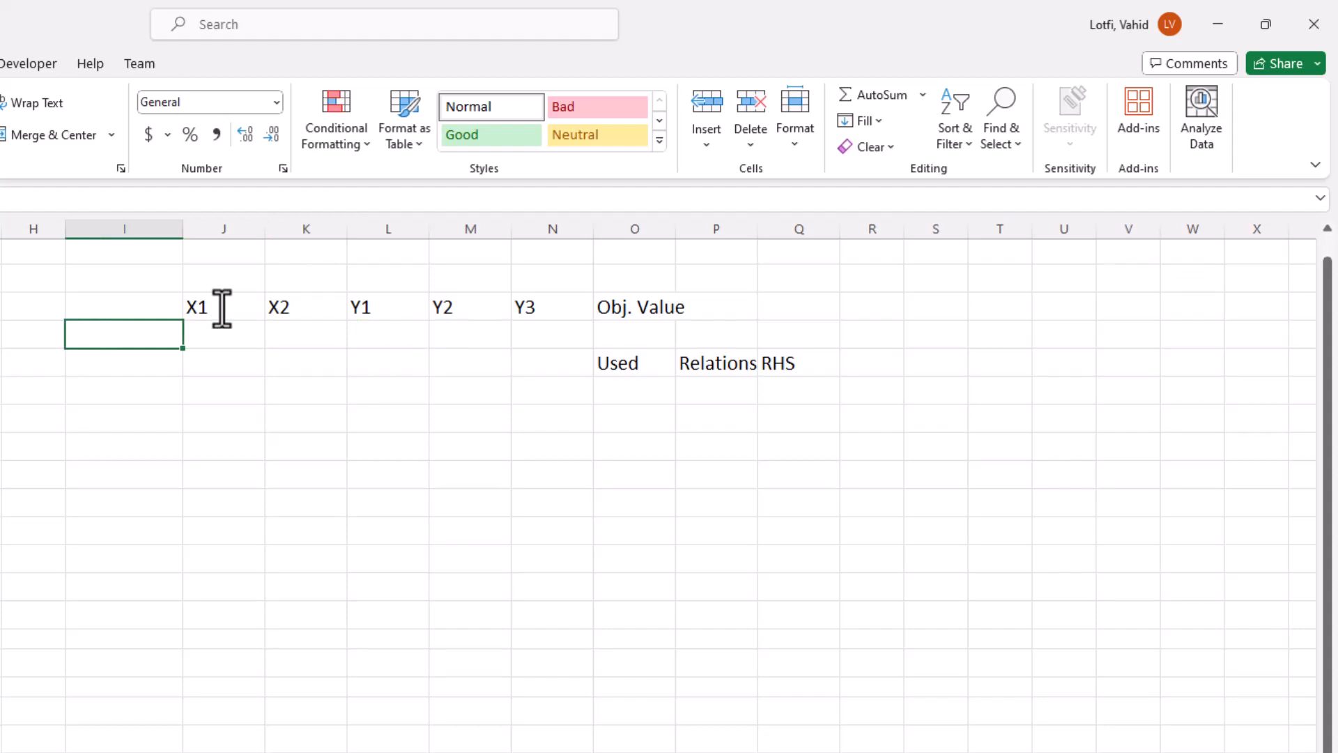
pyautogui.write('Solution')
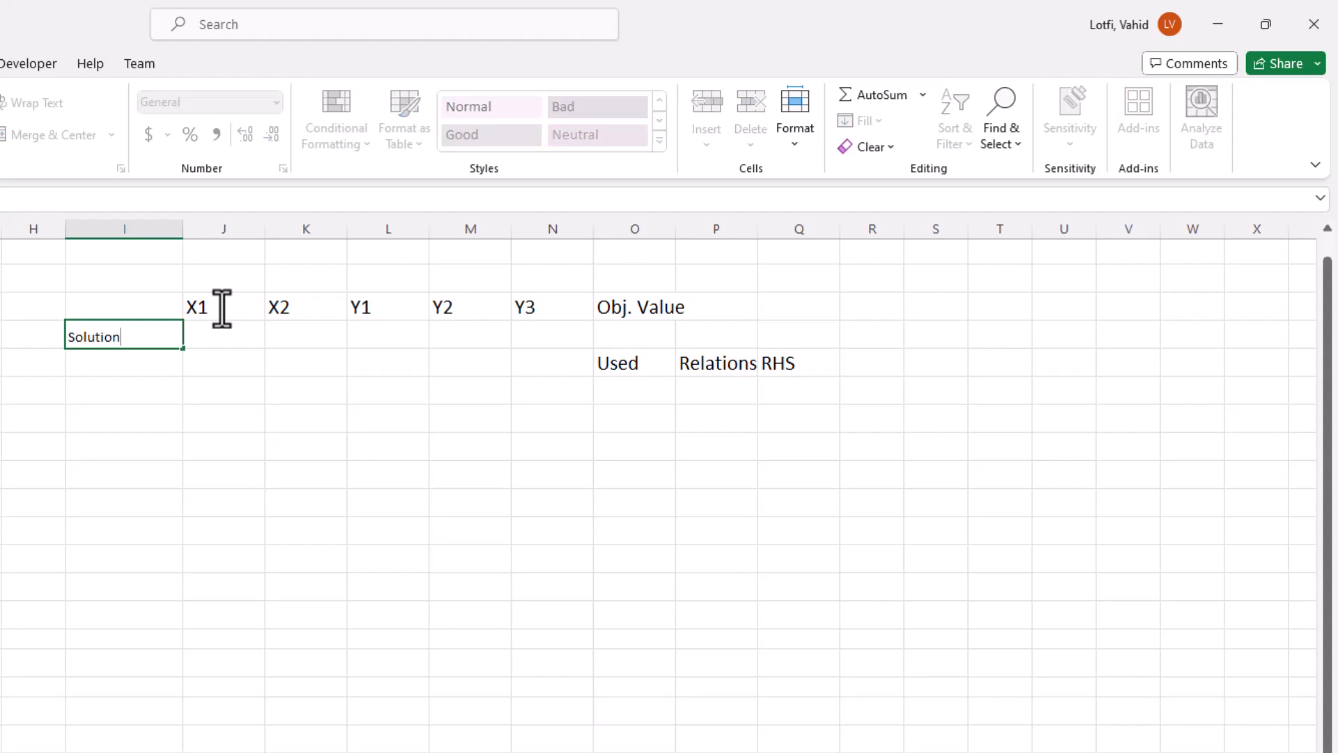
pyautogui.press('Return')
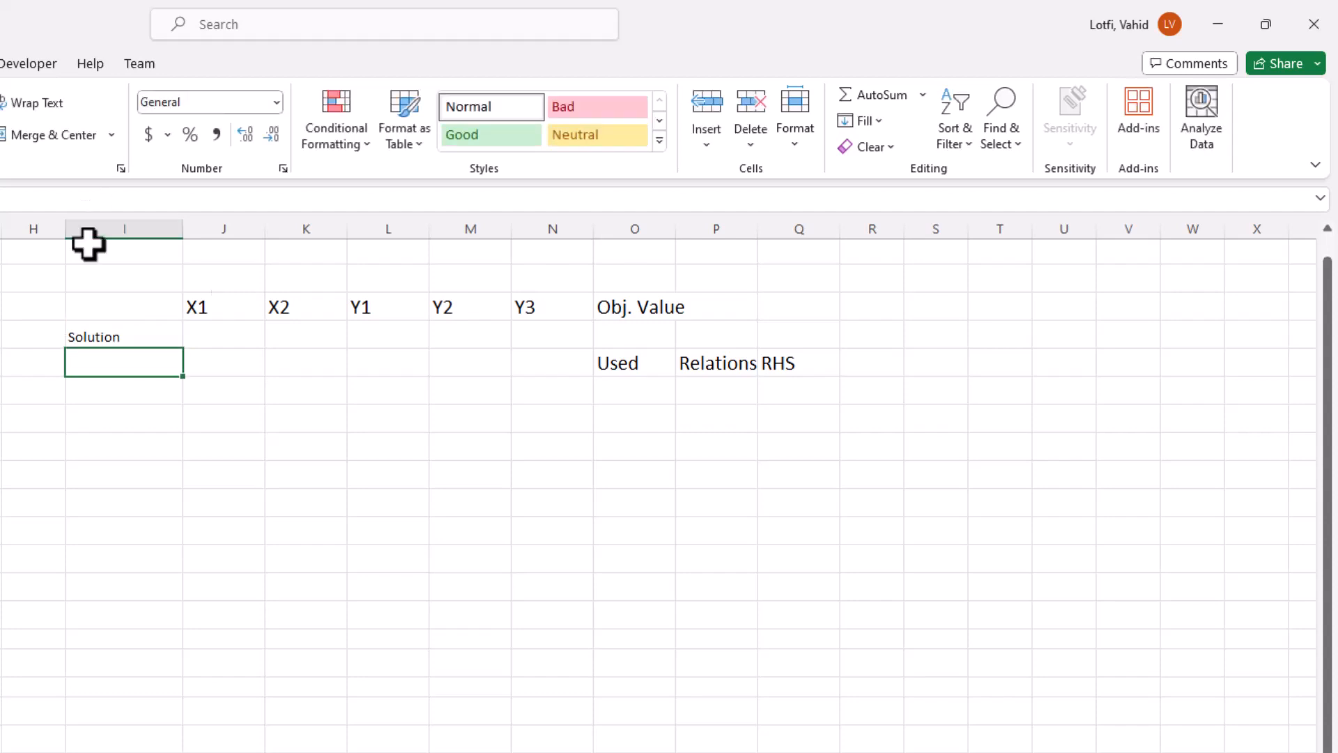
pyautogui.click(229, 308)
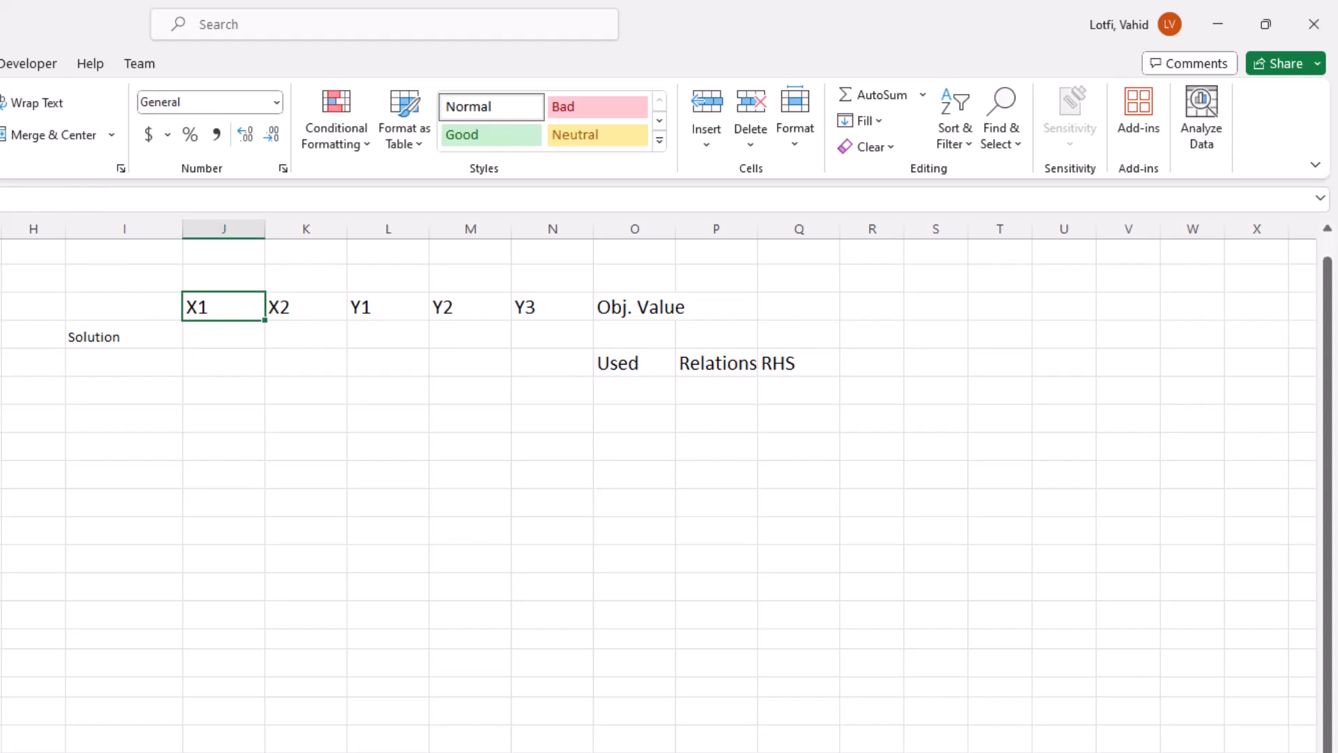
pyautogui.moveTo(94, 340); pyautogui.dragTo(98, 505)
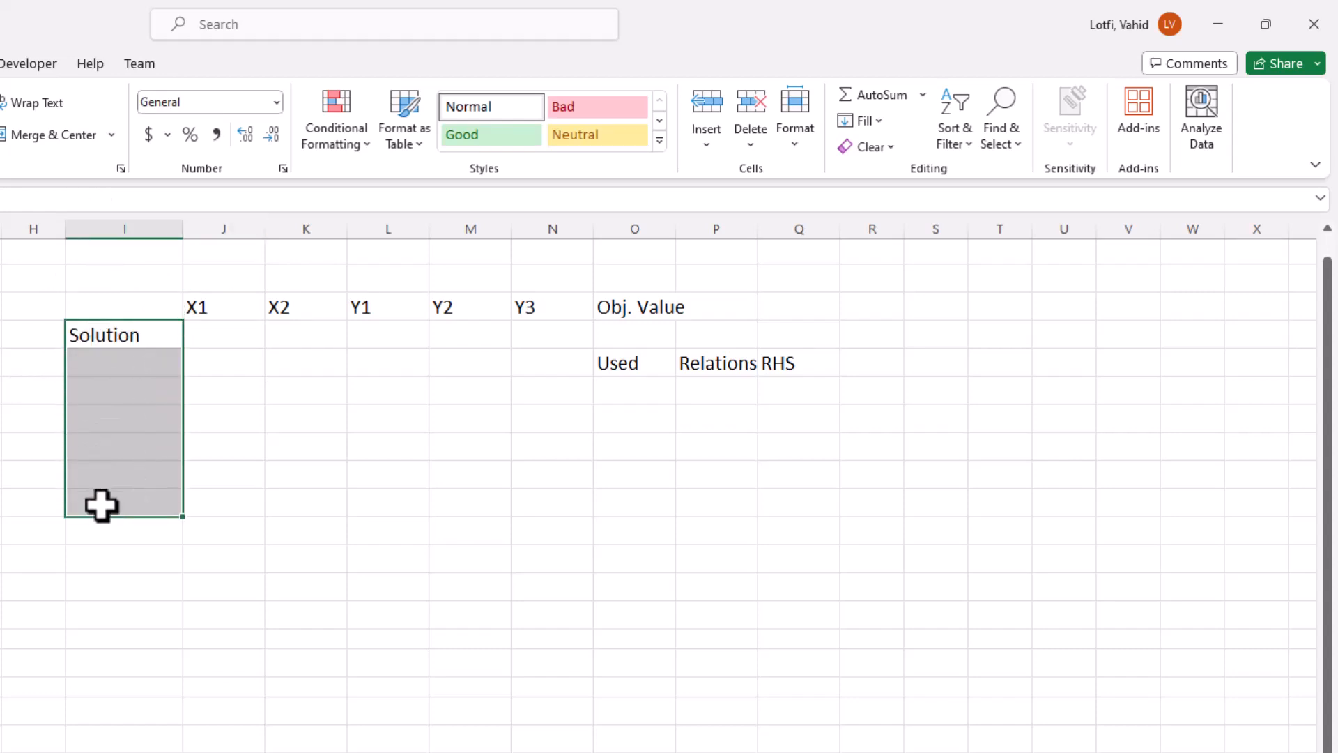
# Enter the row labels "Obj. Coeff", "Machine 1)", "Machine 2)" and "Machine 3)" in cells I6 to I9
pyautogui.click(98, 364)
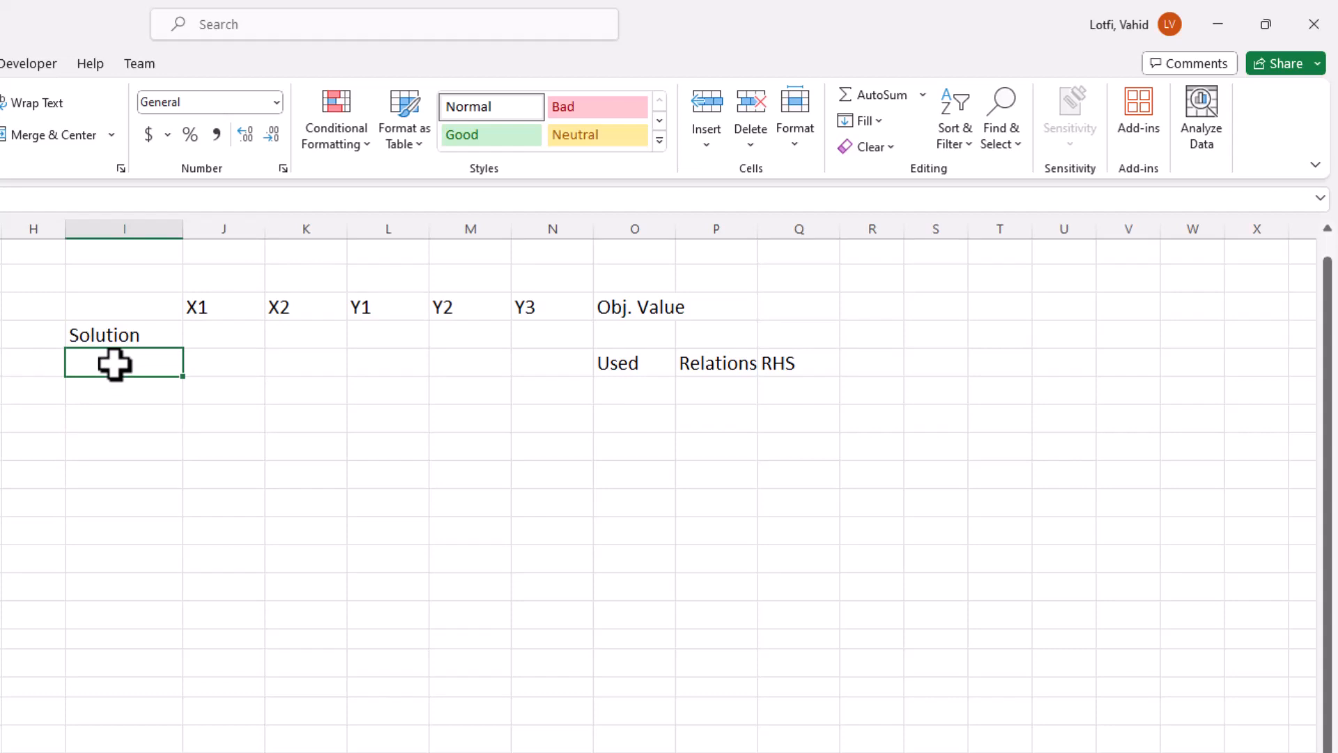
pyautogui.write('Obj')
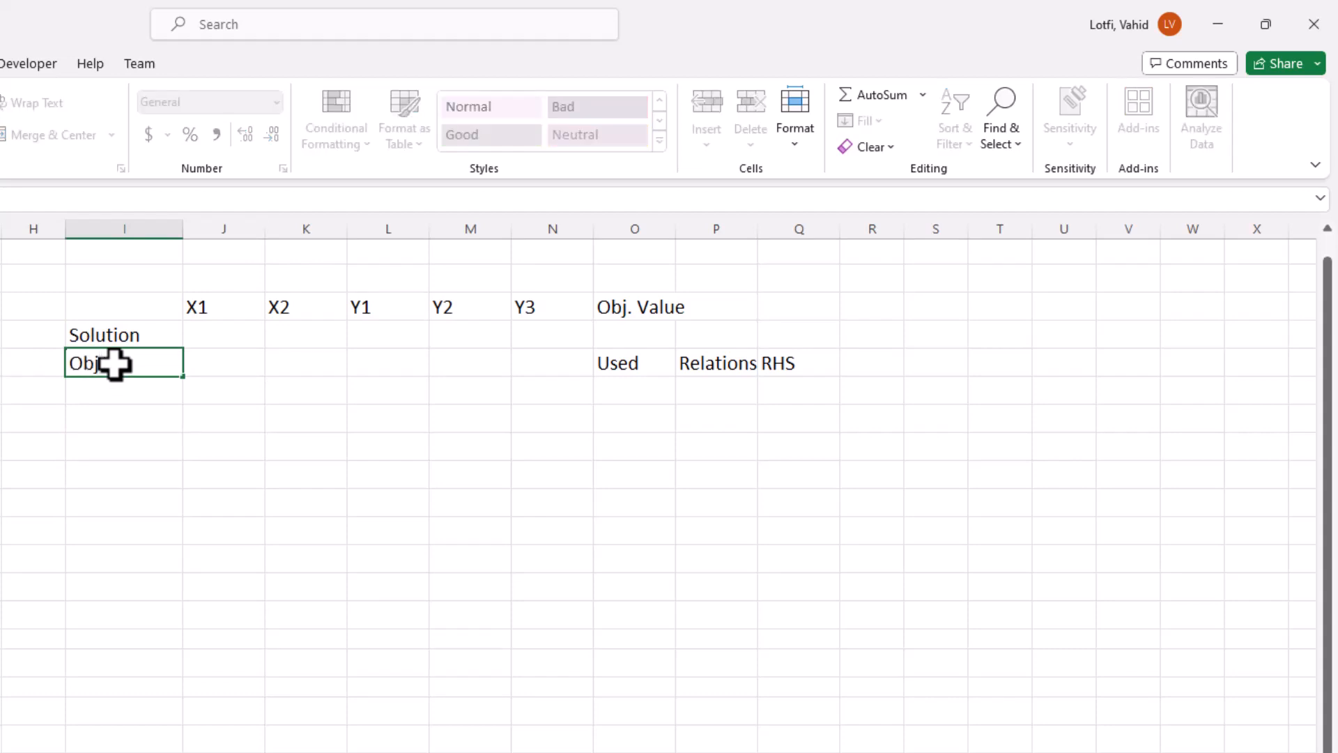
pyautogui.write('. Coeff')
pyautogui.press('Return')
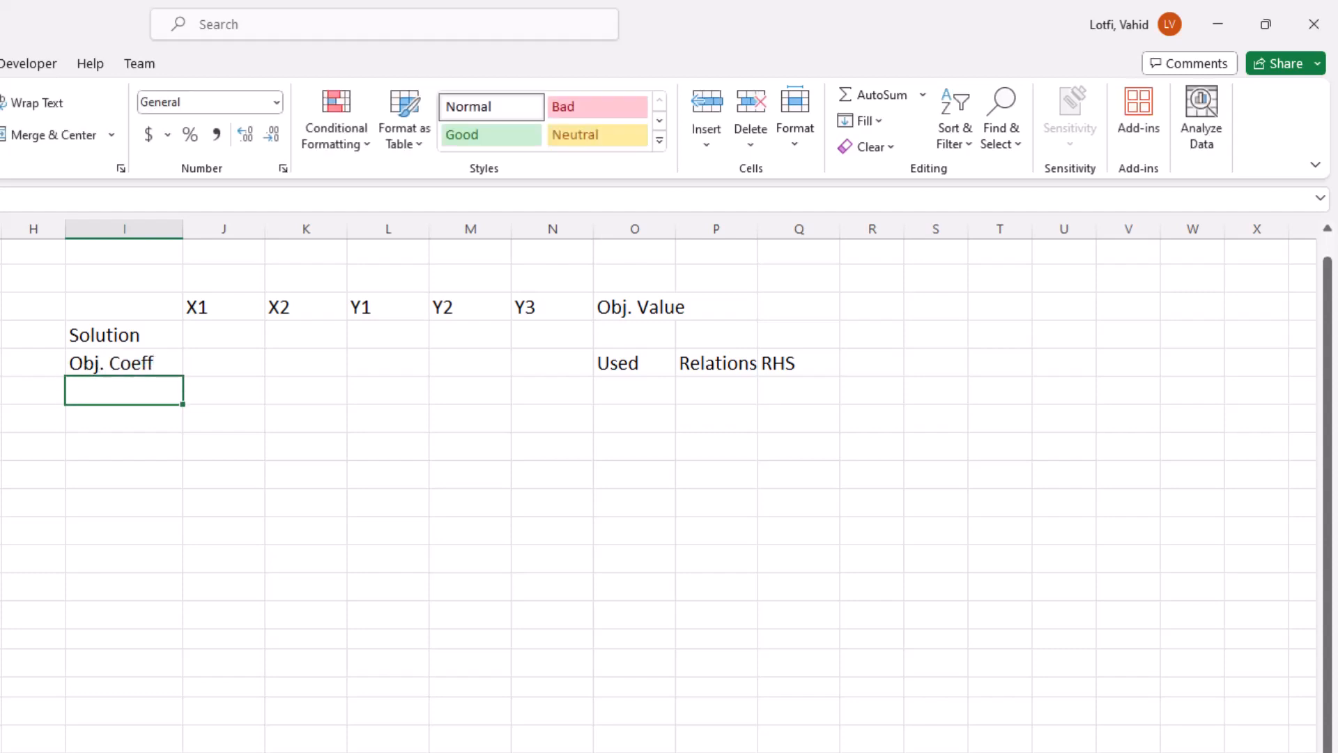
pyautogui.click(1, 390)
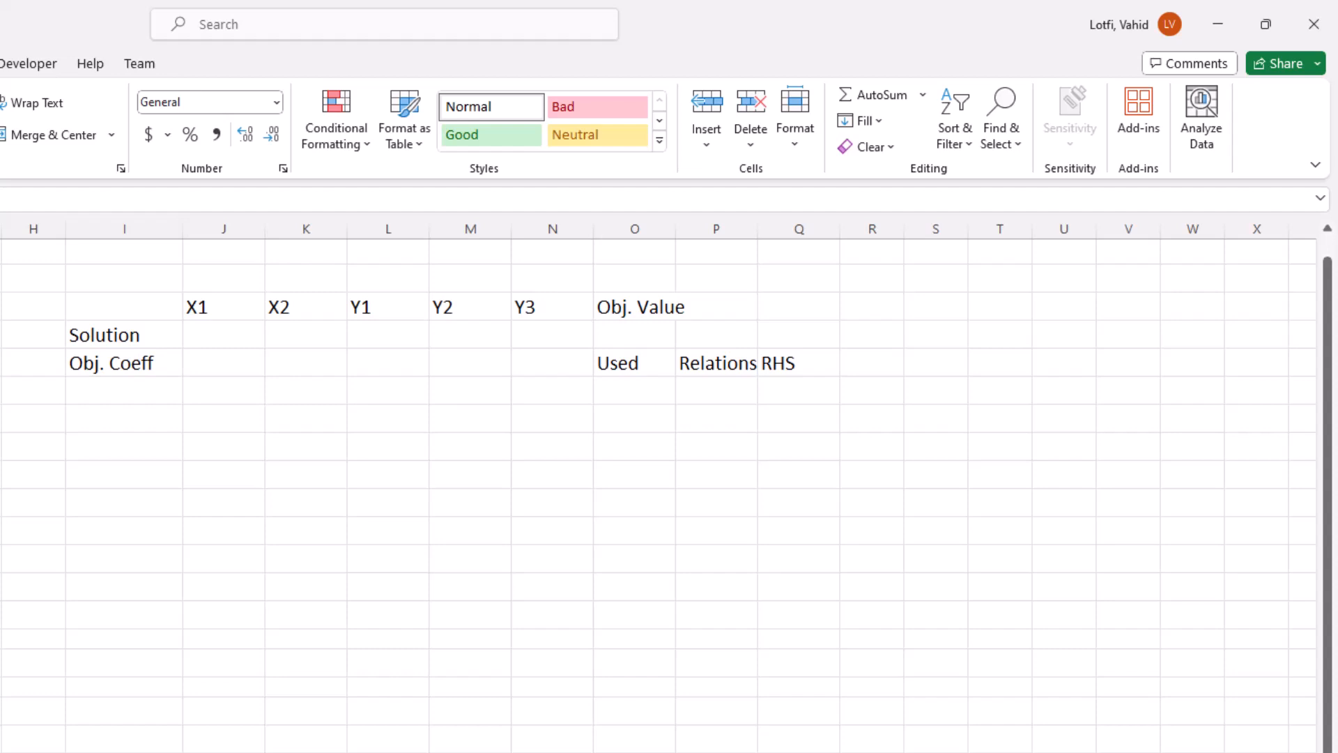
pyautogui.click(68, 389)
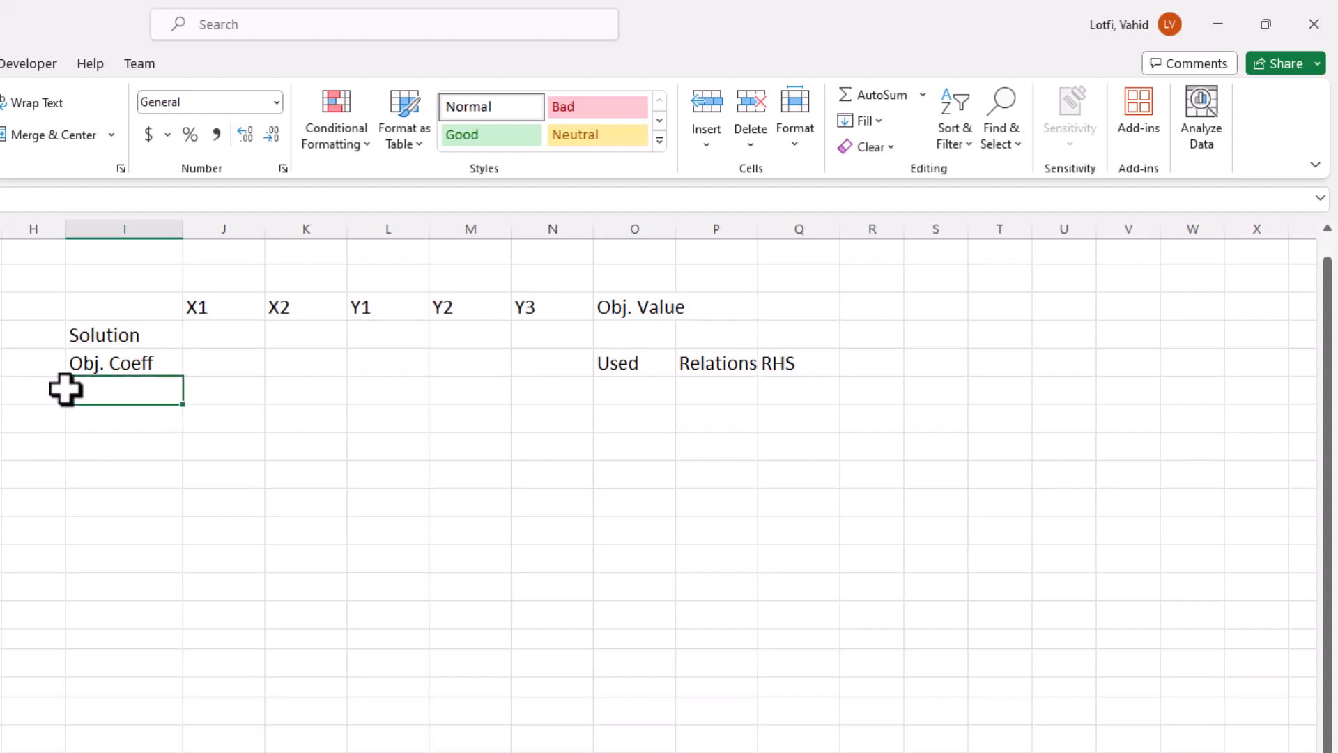
pyautogui.write('Machine 1) Machine 2) Machine 3)')
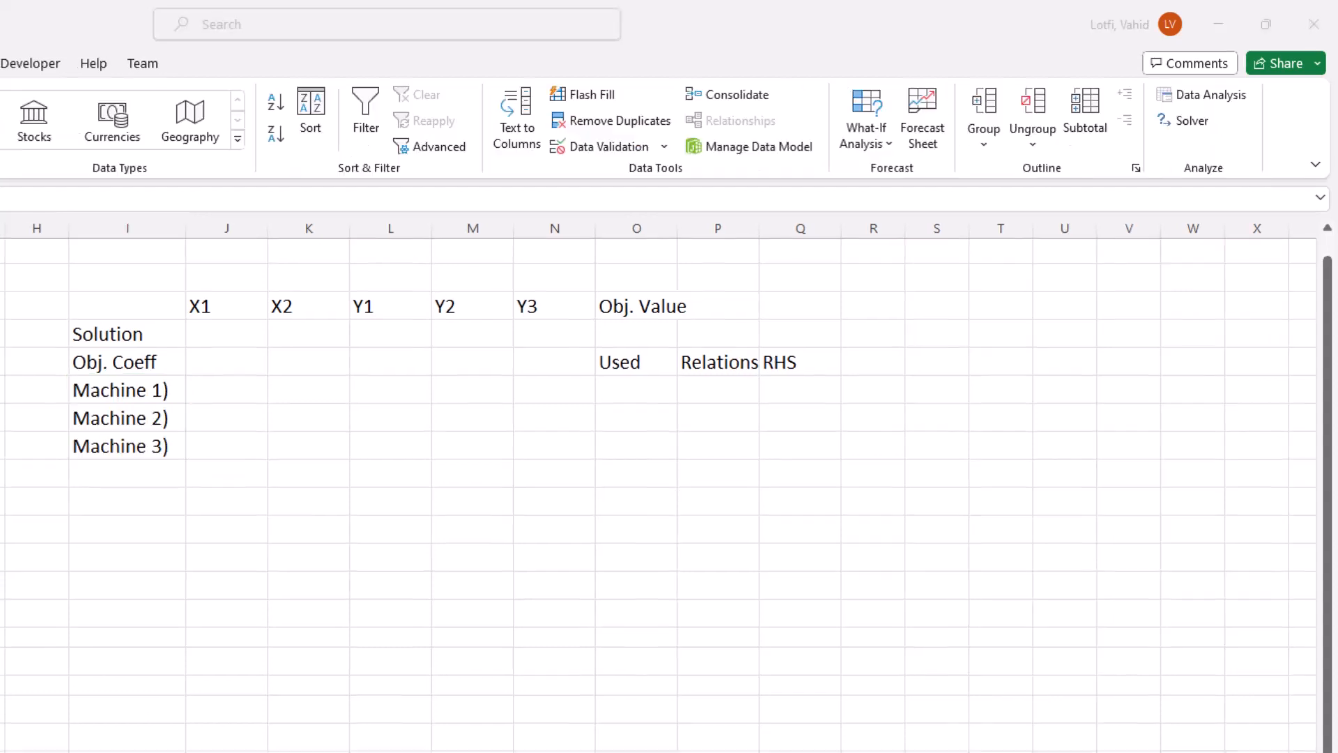
# Fill the Solution row with a starting value of 0 for each variable, X1 through Y3
pyautogui.click(227, 333)
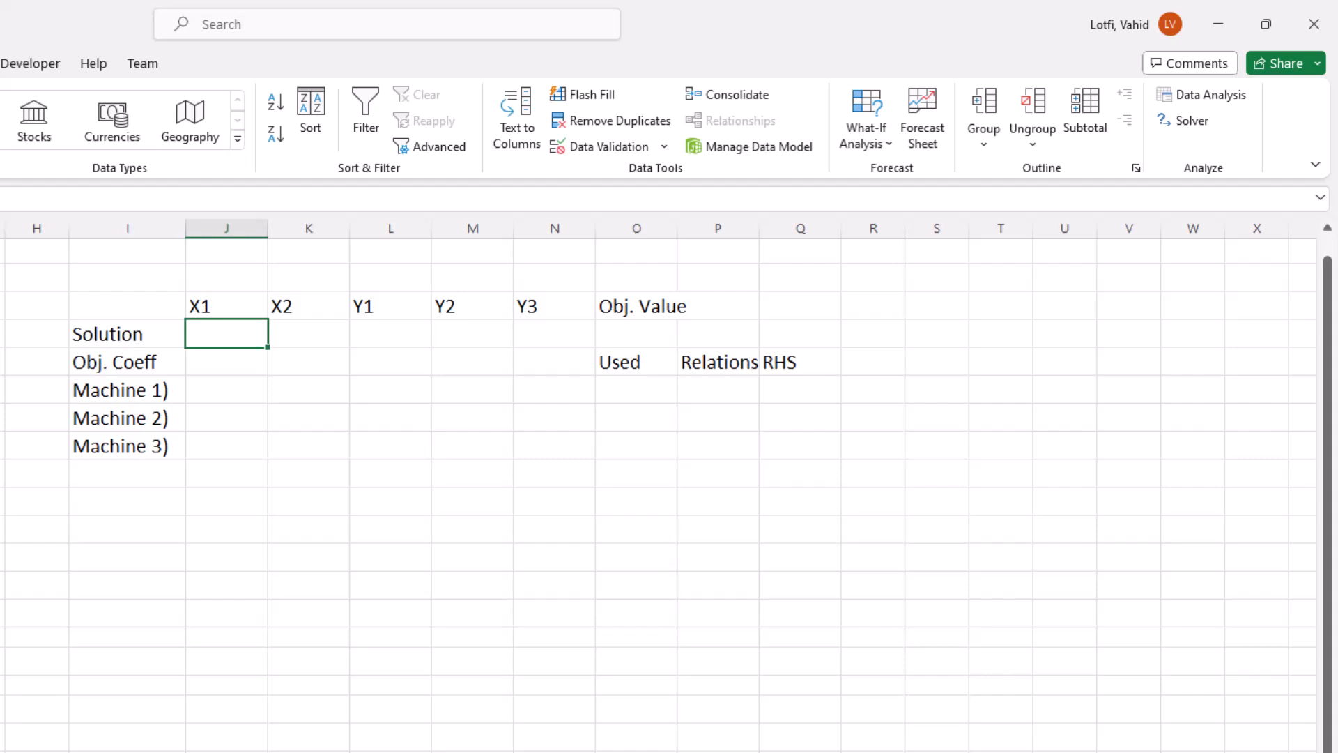
pyautogui.write('0')
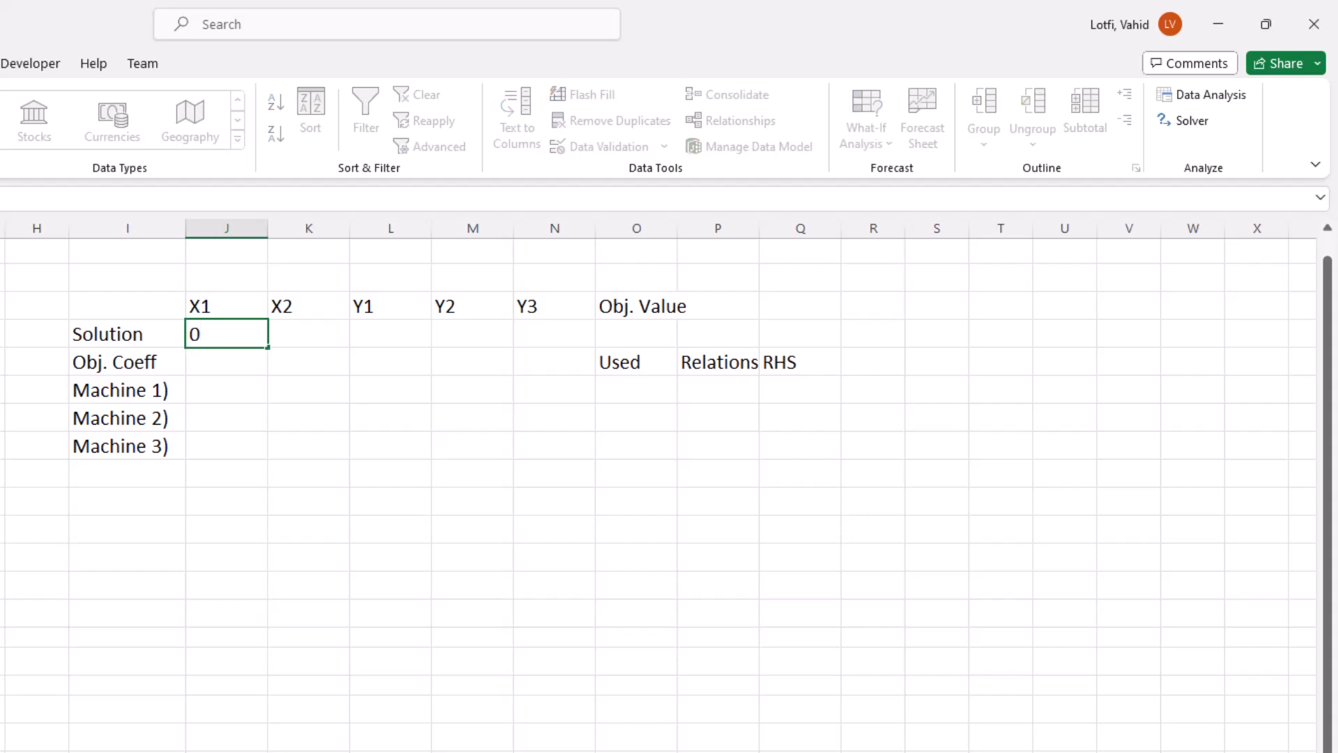
pyautogui.press('Tab')
pyautogui.write('0')
pyautogui.press('Tab')
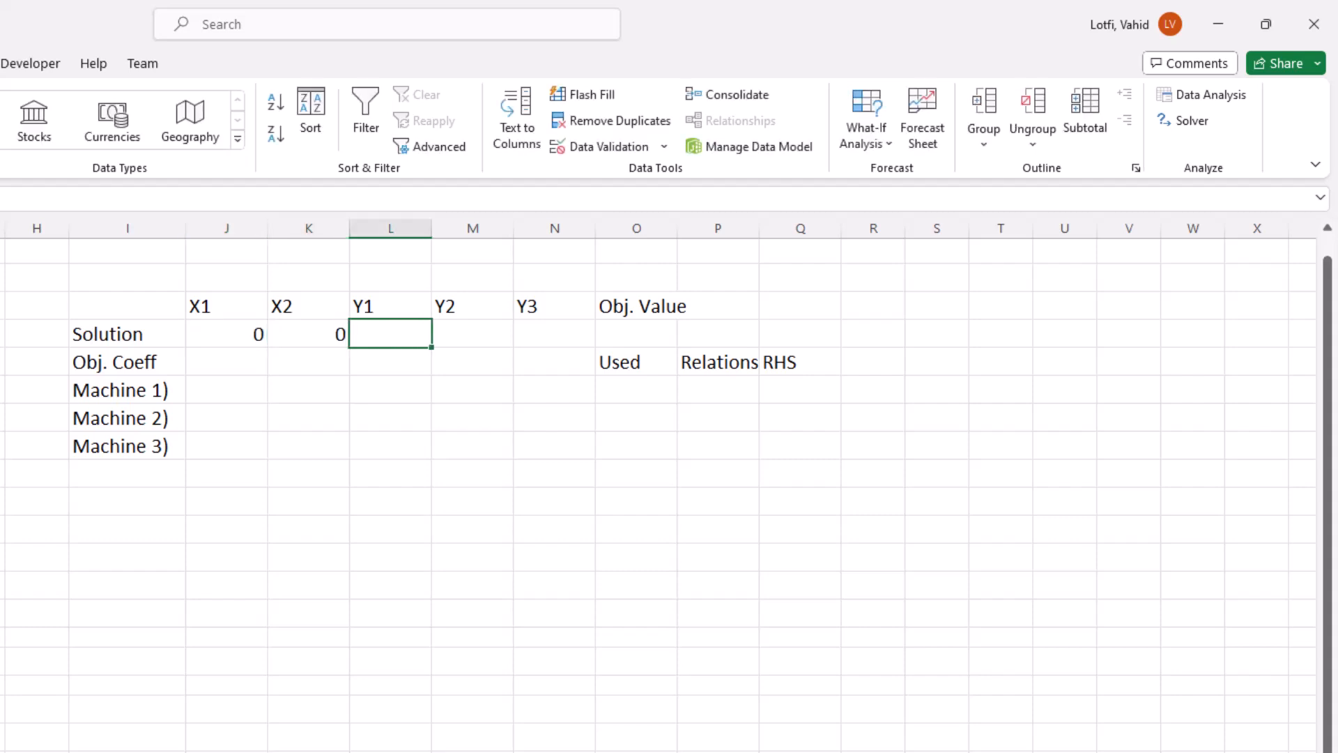
pyautogui.write('0')
pyautogui.press('Tab')
pyautogui.write('0')
pyautogui.press('Tab')
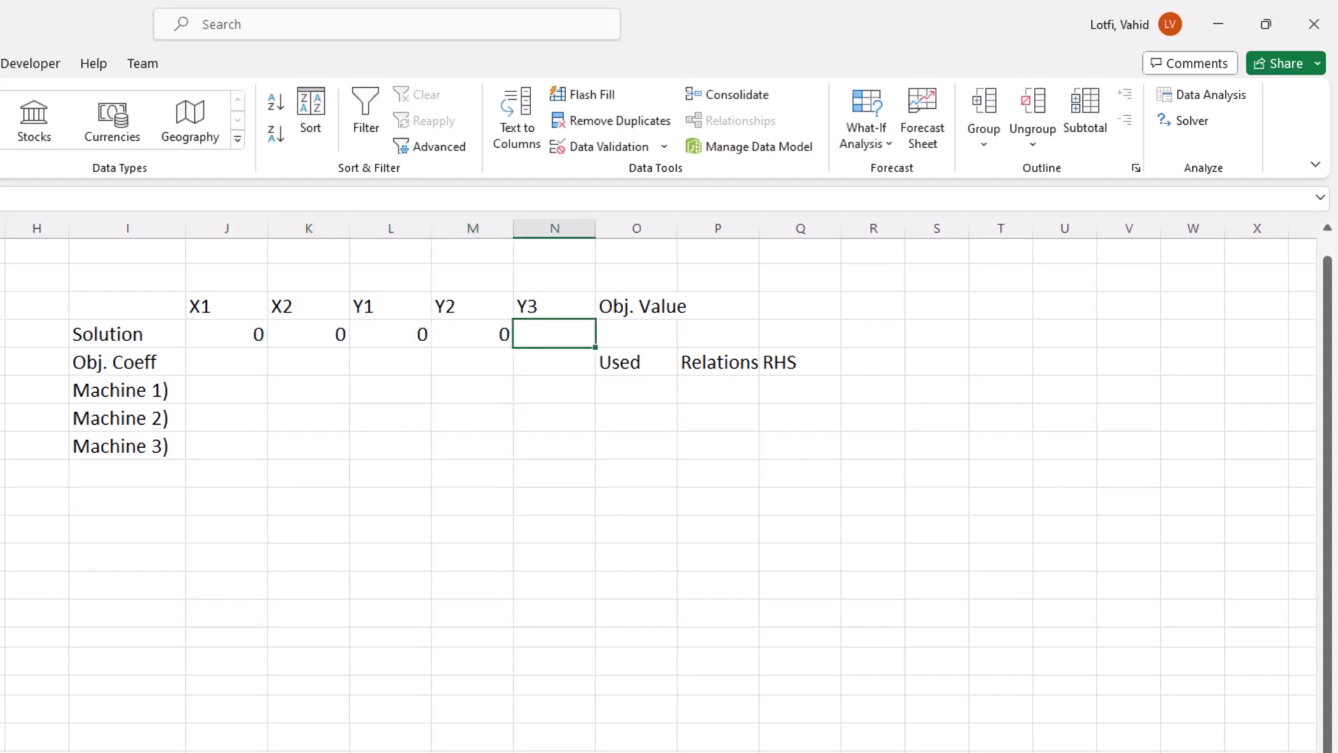
pyautogui.write('0')
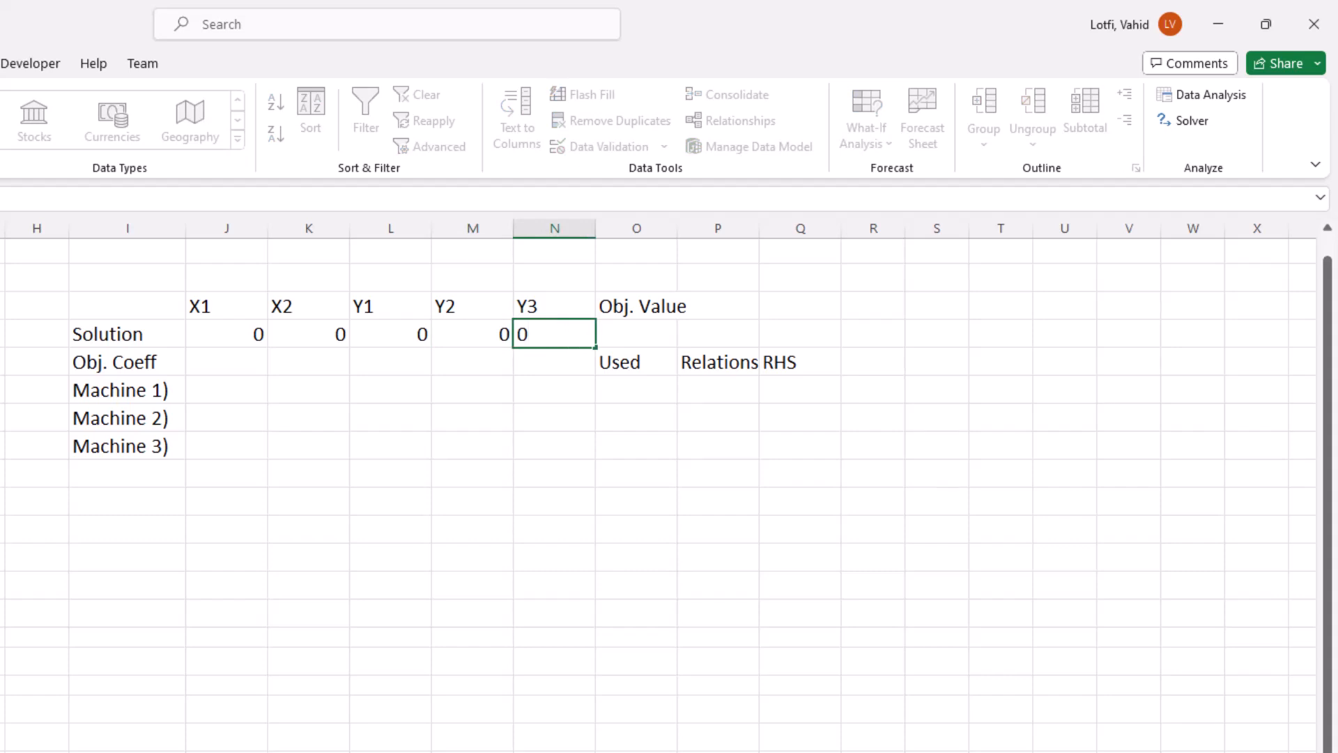
pyautogui.press('Return')
pyautogui.press('Left')
pyautogui.press('Left')
pyautogui.press('Left')
pyautogui.press('Left')
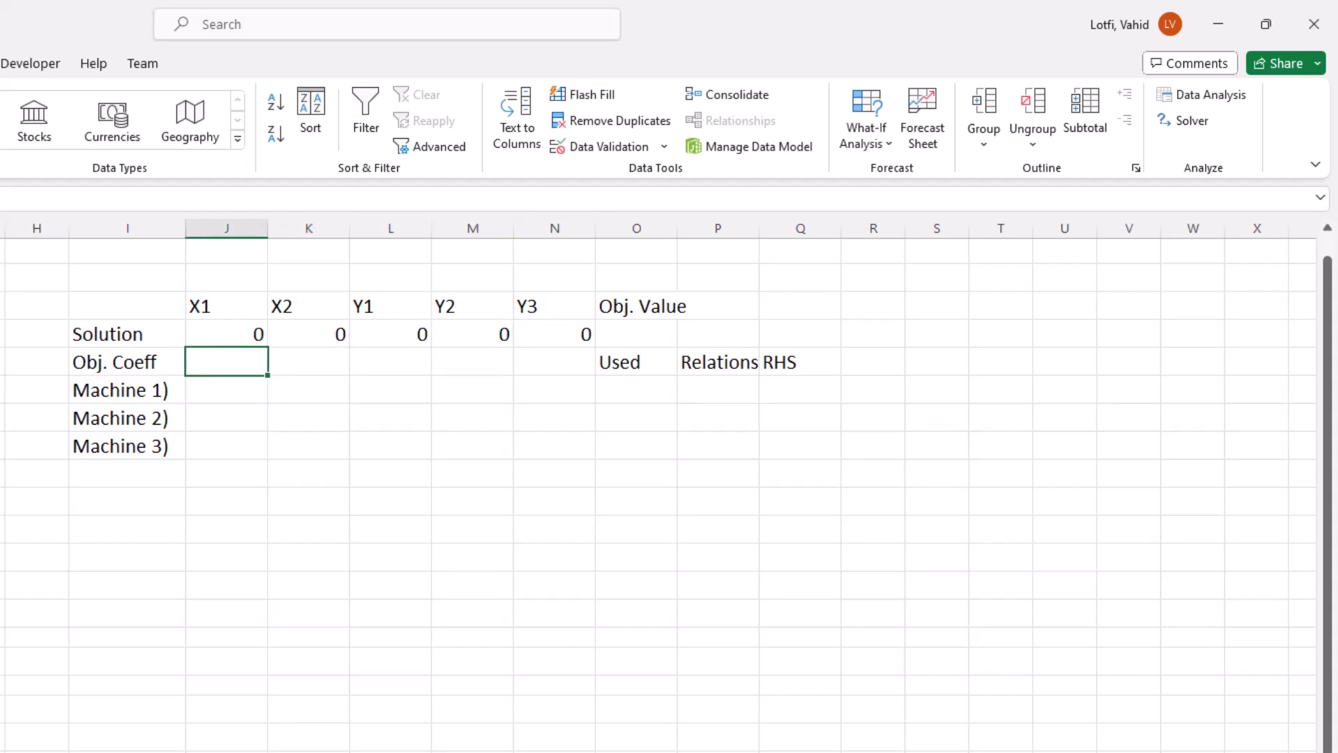
# Enter the objective coefficients 50, 70, -1000, -2000 and -1500 for X1 through Y3 in cells J6 to N6
pyautogui.write('50')
pyautogui.press('Tab')
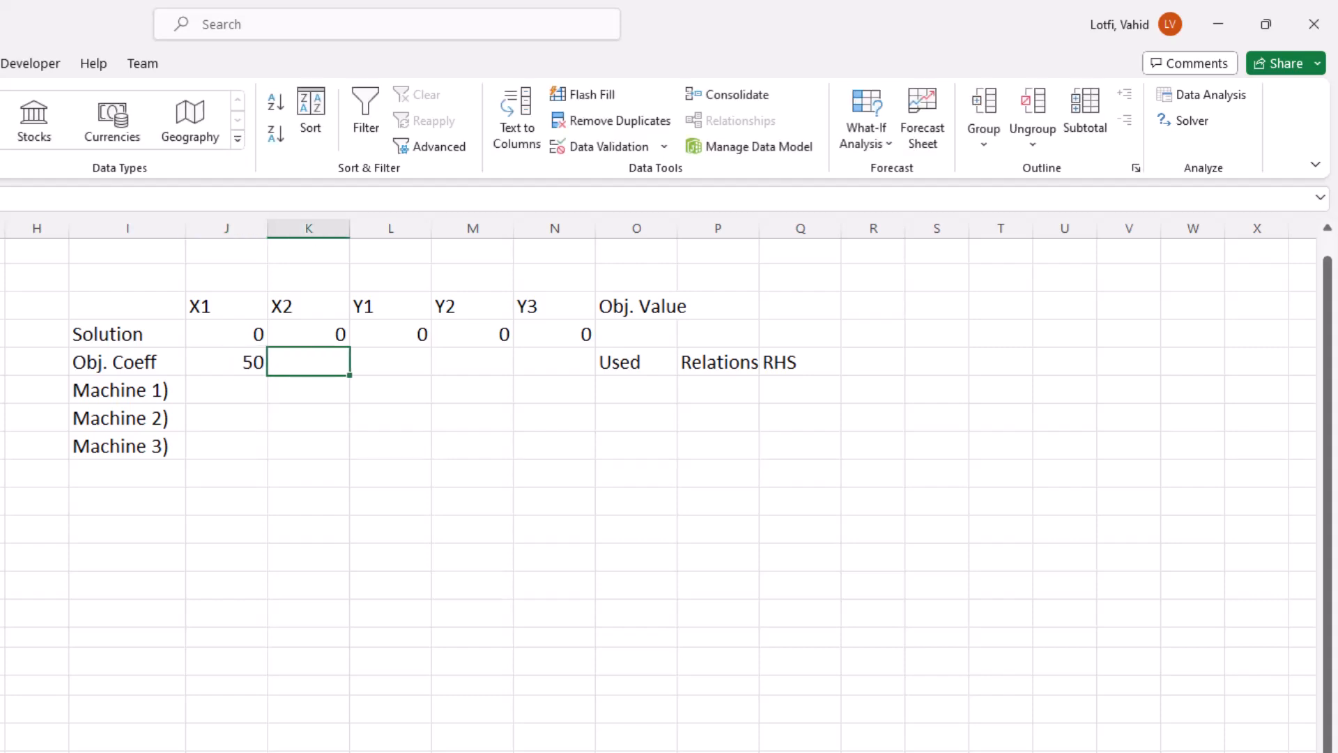
pyautogui.write('70')
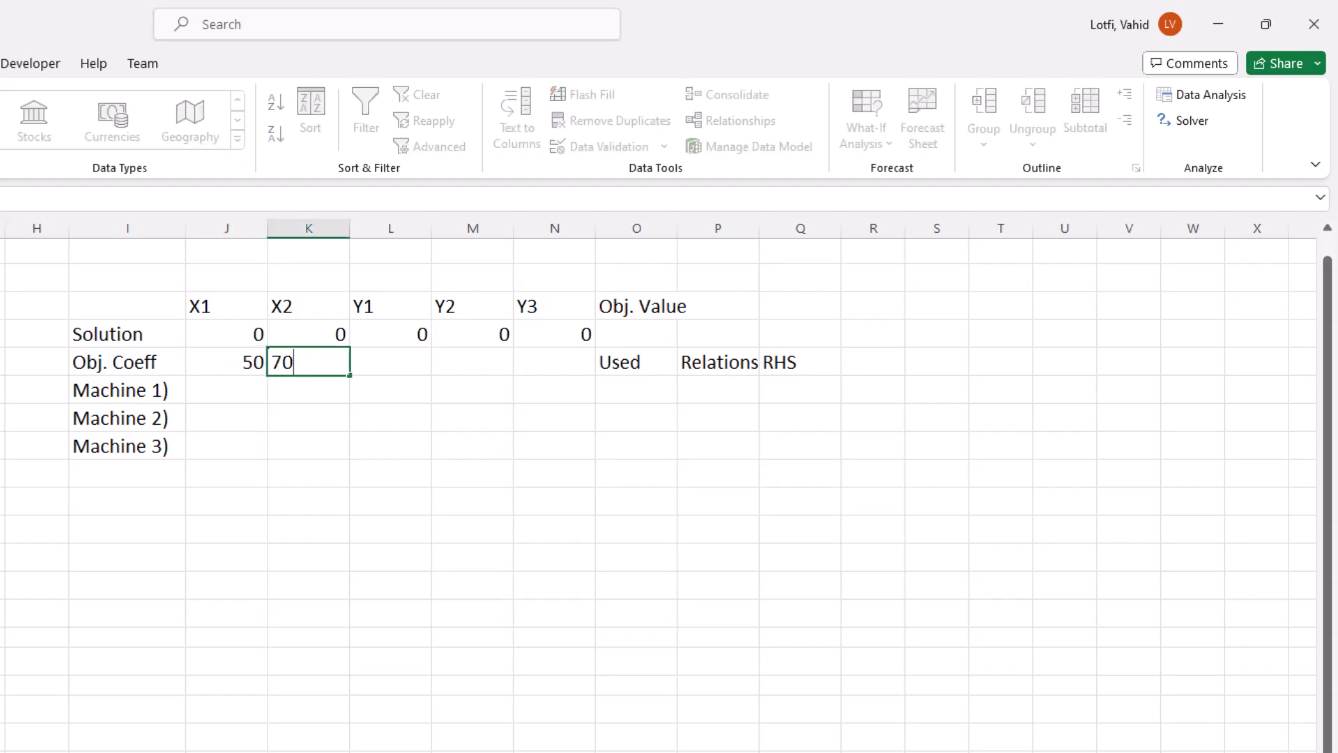
pyautogui.press('Tab')
pyautogui.write('-1000')
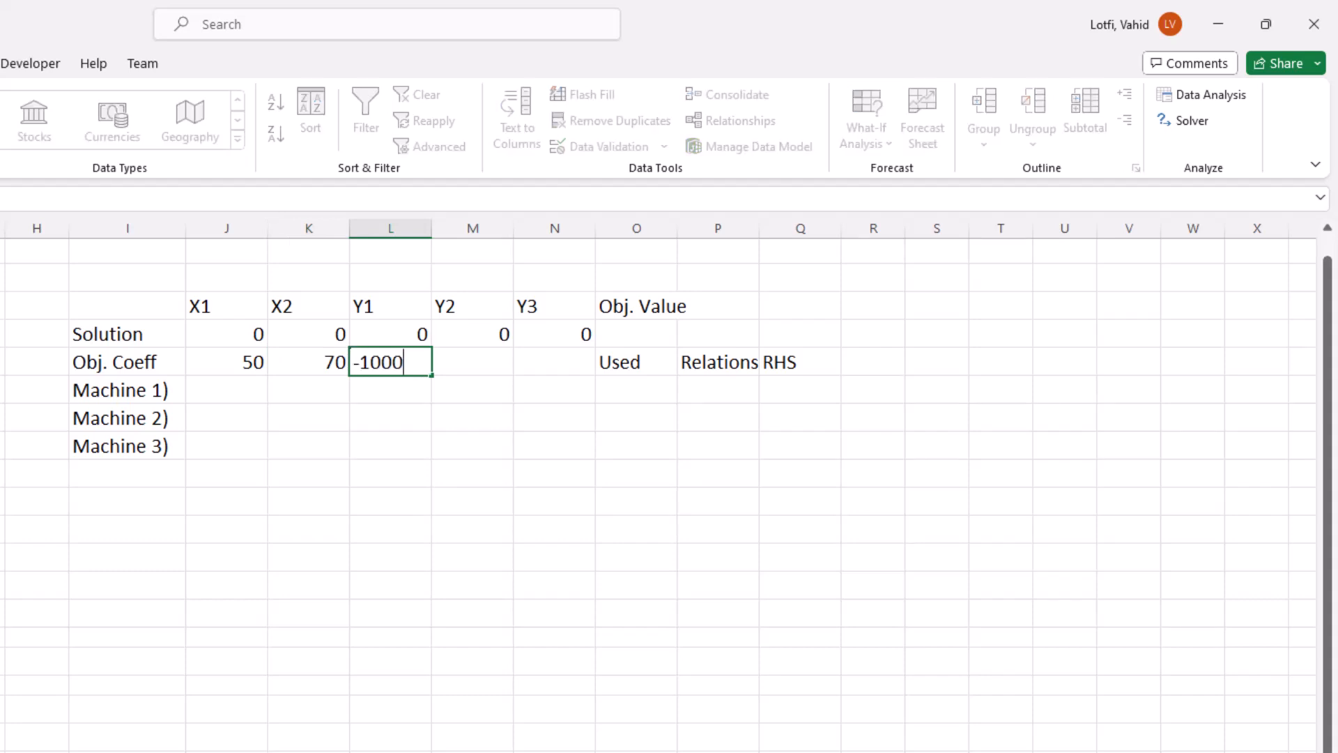
pyautogui.press('Tab')
pyautogui.write('-2000')
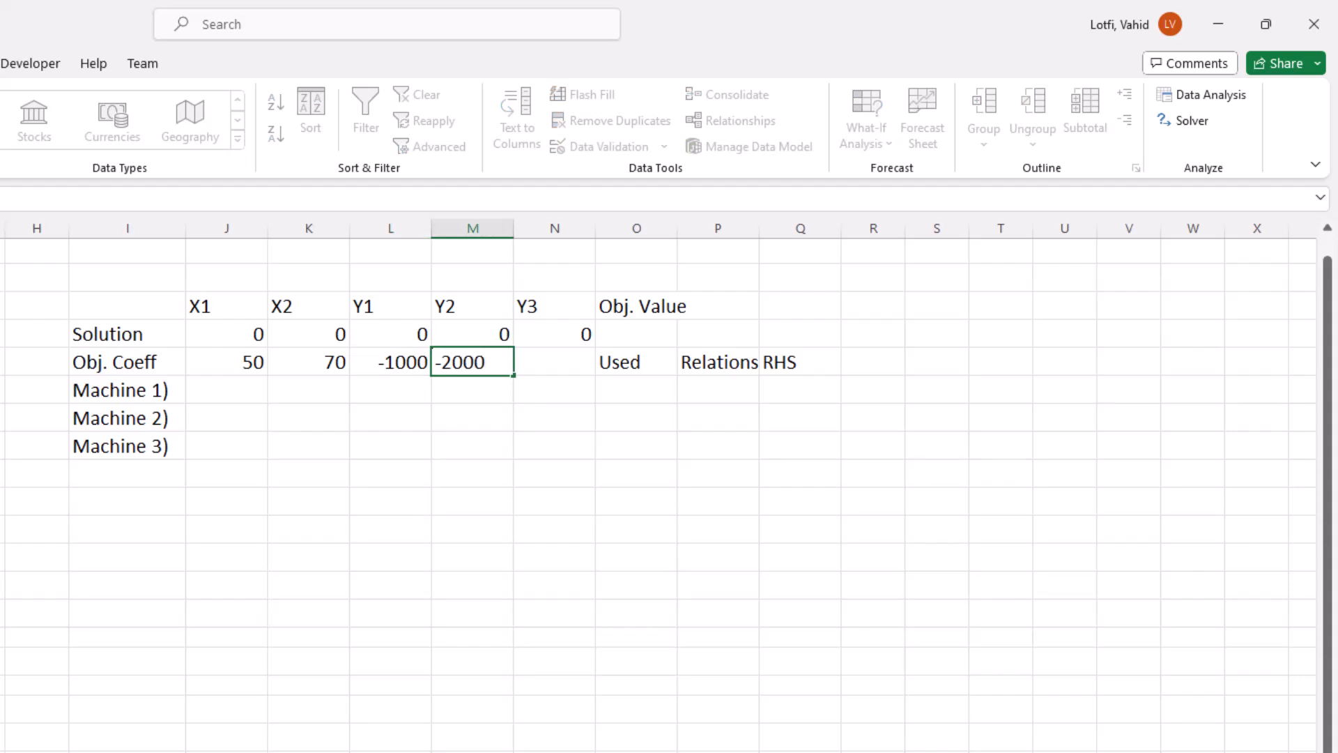
pyautogui.press('Tab')
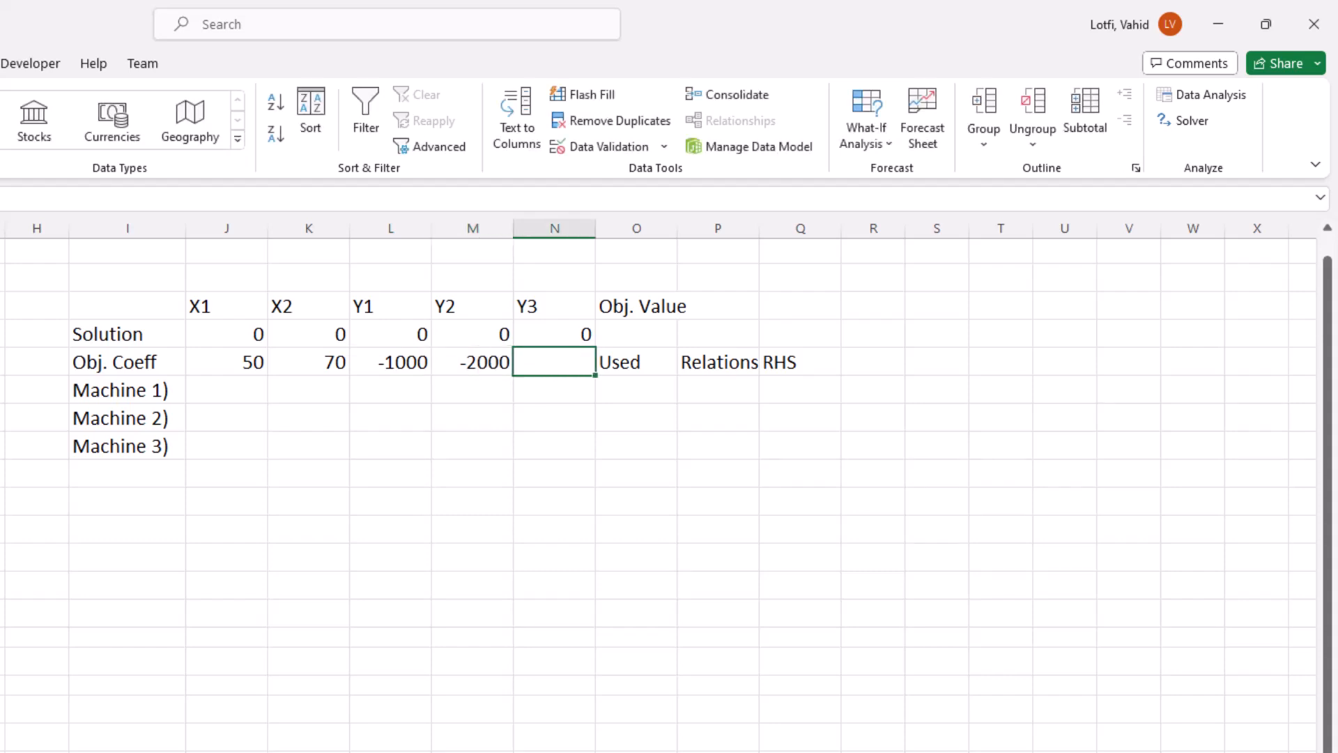
pyautogui.write('-15')
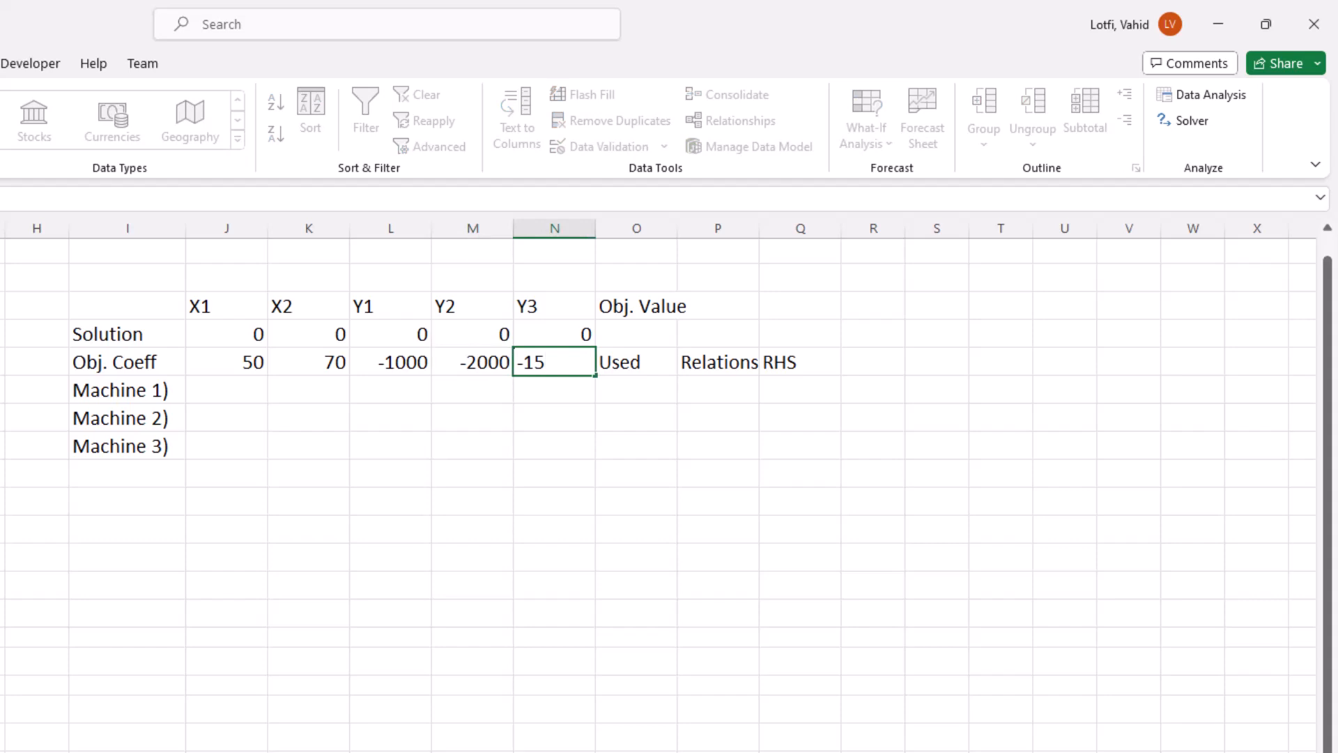
pyautogui.write('00')
pyautogui.press('Return')
# Fill the Machine 1 row, cells J7 to N7, with the coefficients 5, 0, -500, 0 and 0
pyautogui.press('Left')
pyautogui.press('Left')
pyautogui.press('Left')
pyautogui.press('Left')
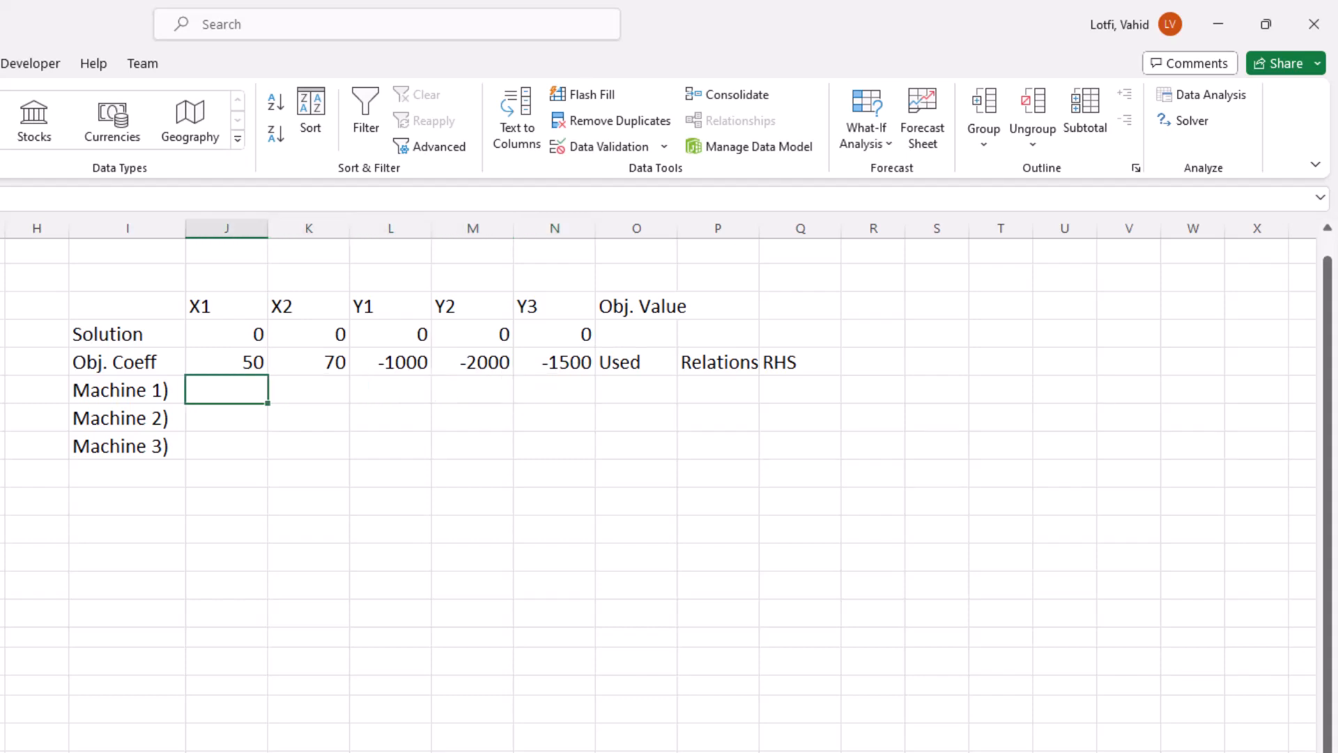
pyautogui.write('5')
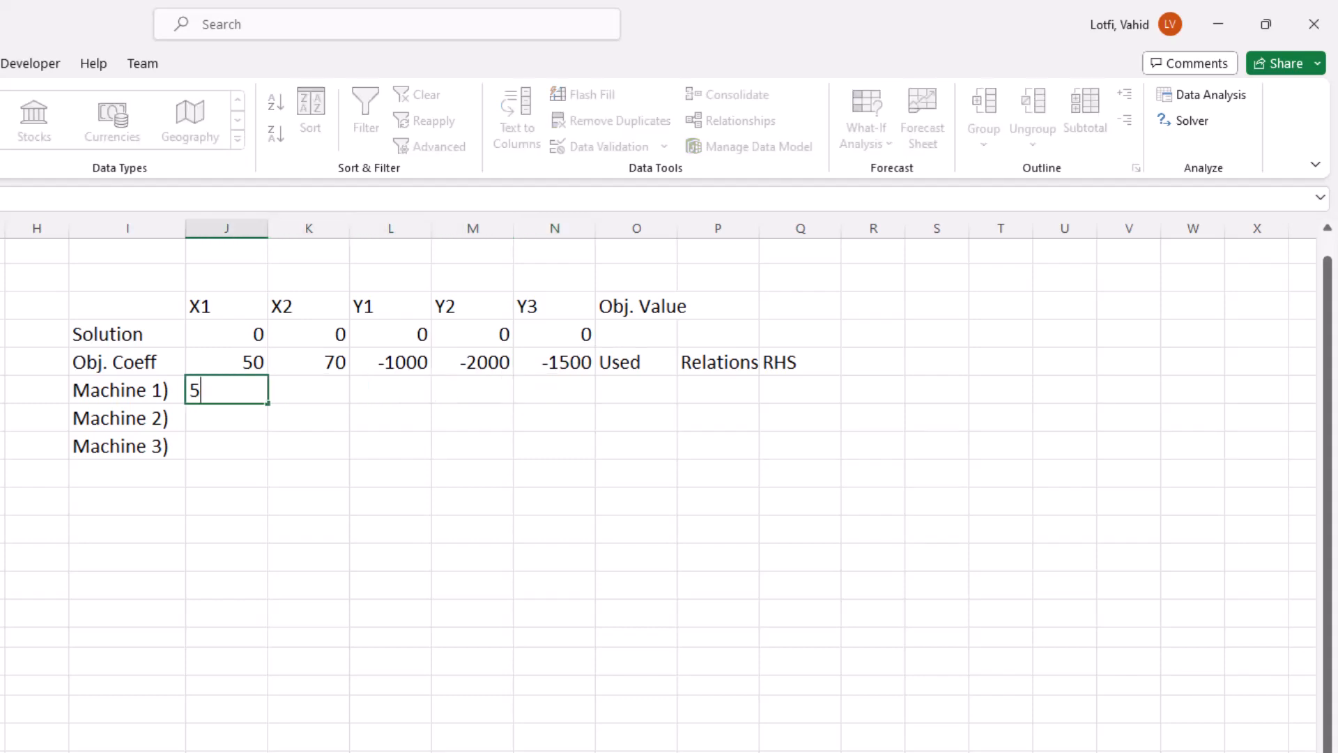
pyautogui.press('Tab')
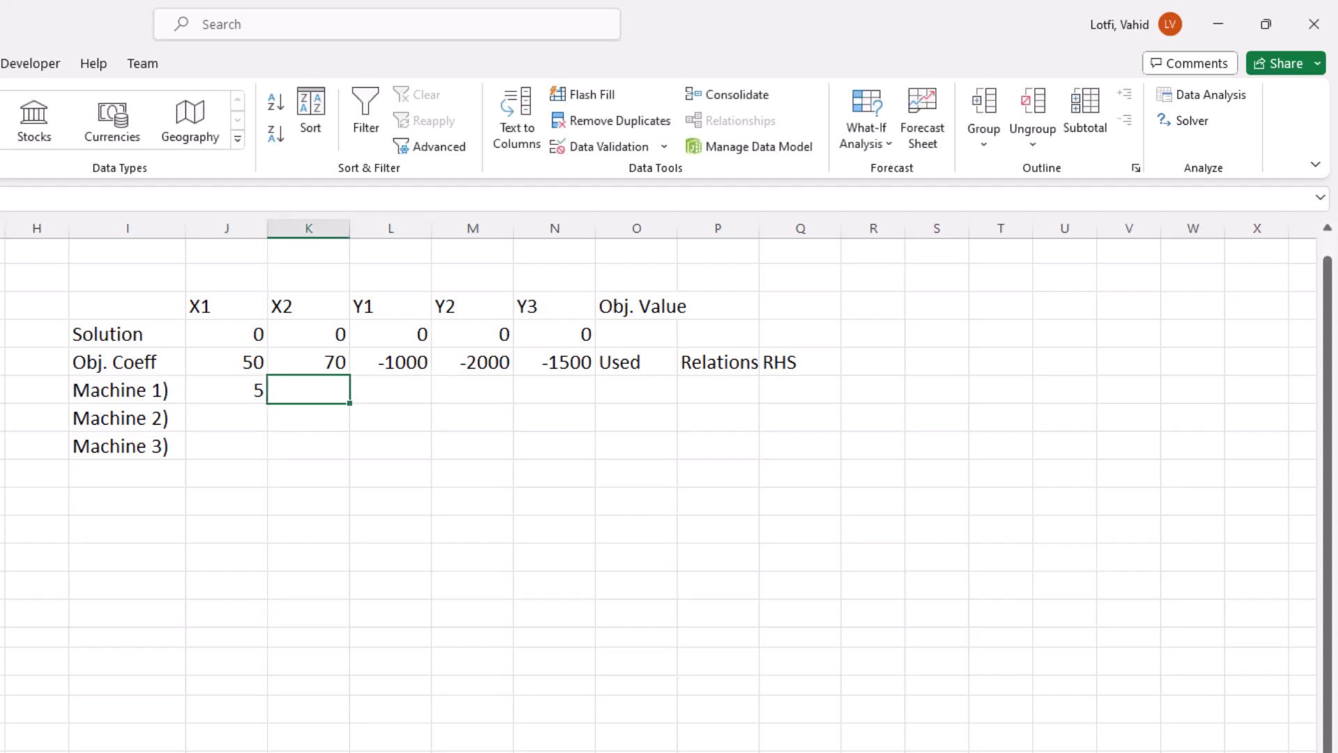
pyautogui.write('0')
pyautogui.press('Tab')
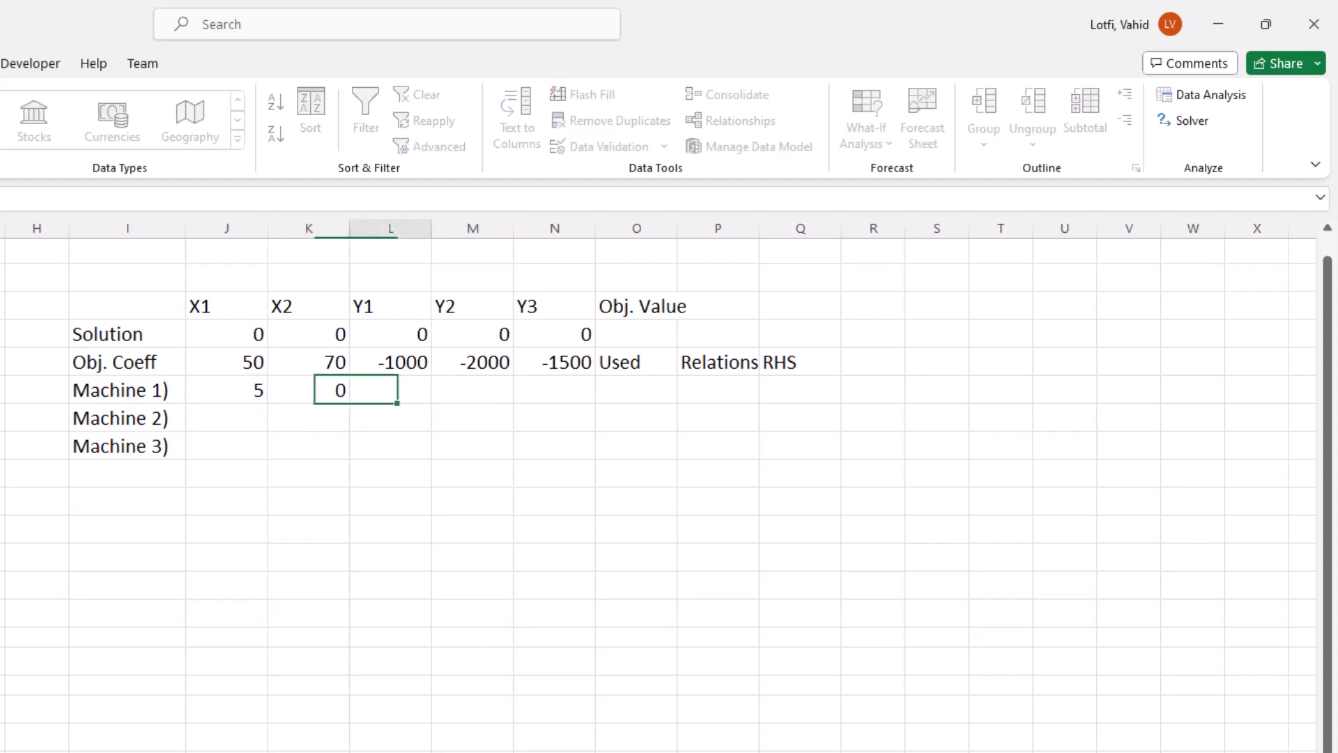
pyautogui.write('-500')
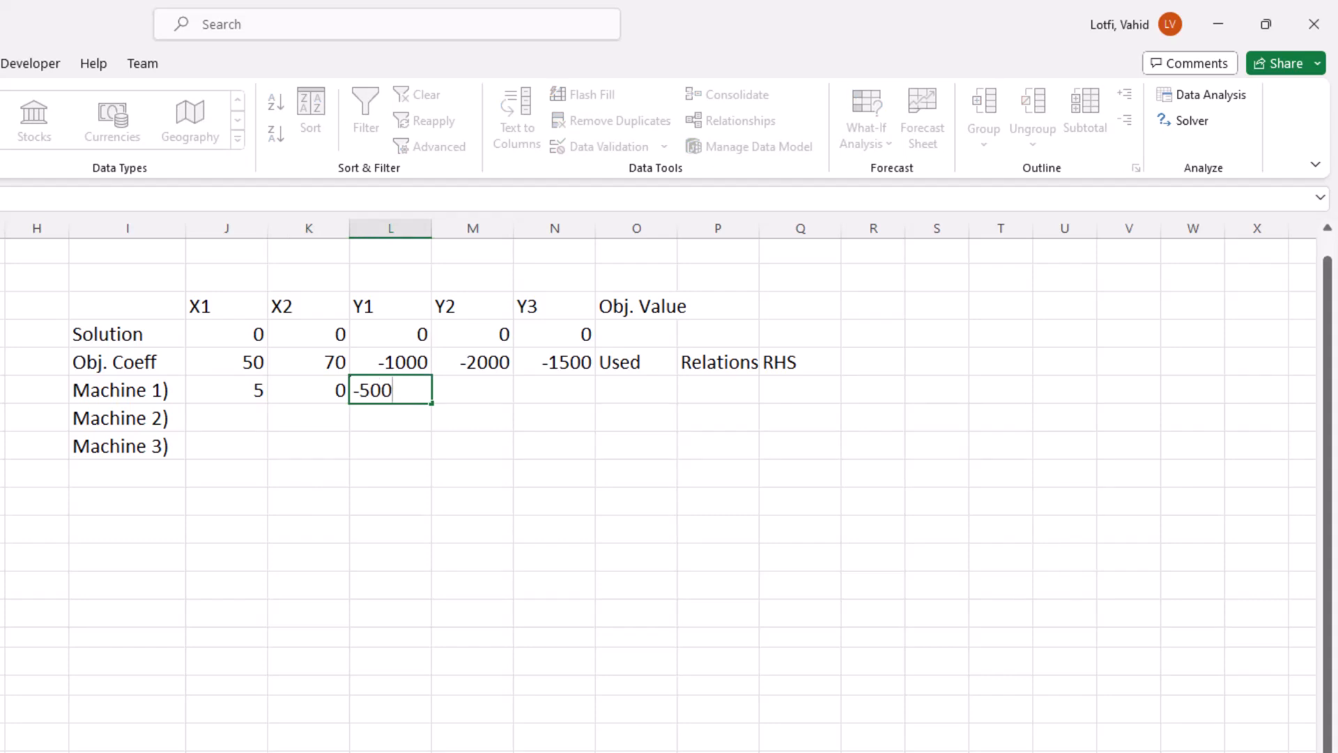
pyautogui.press('Tab')
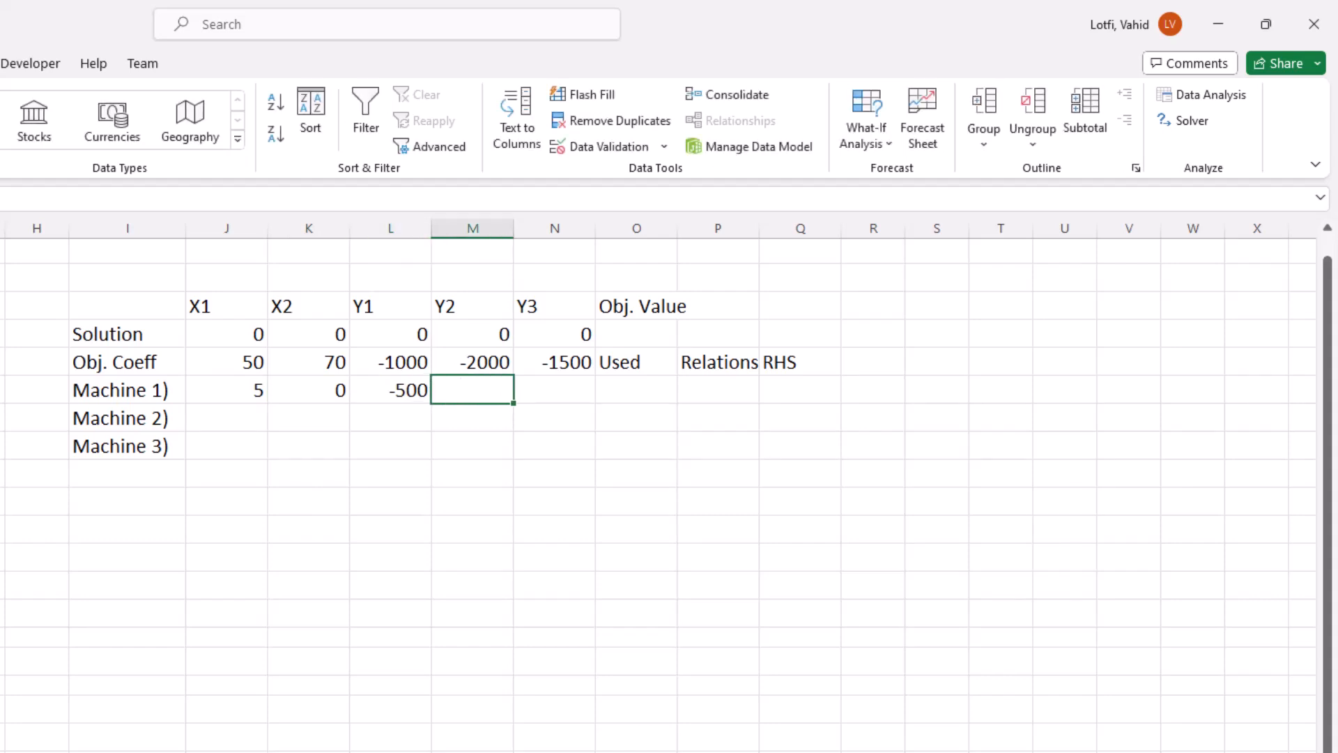
pyautogui.write('0')
pyautogui.press('Tab')
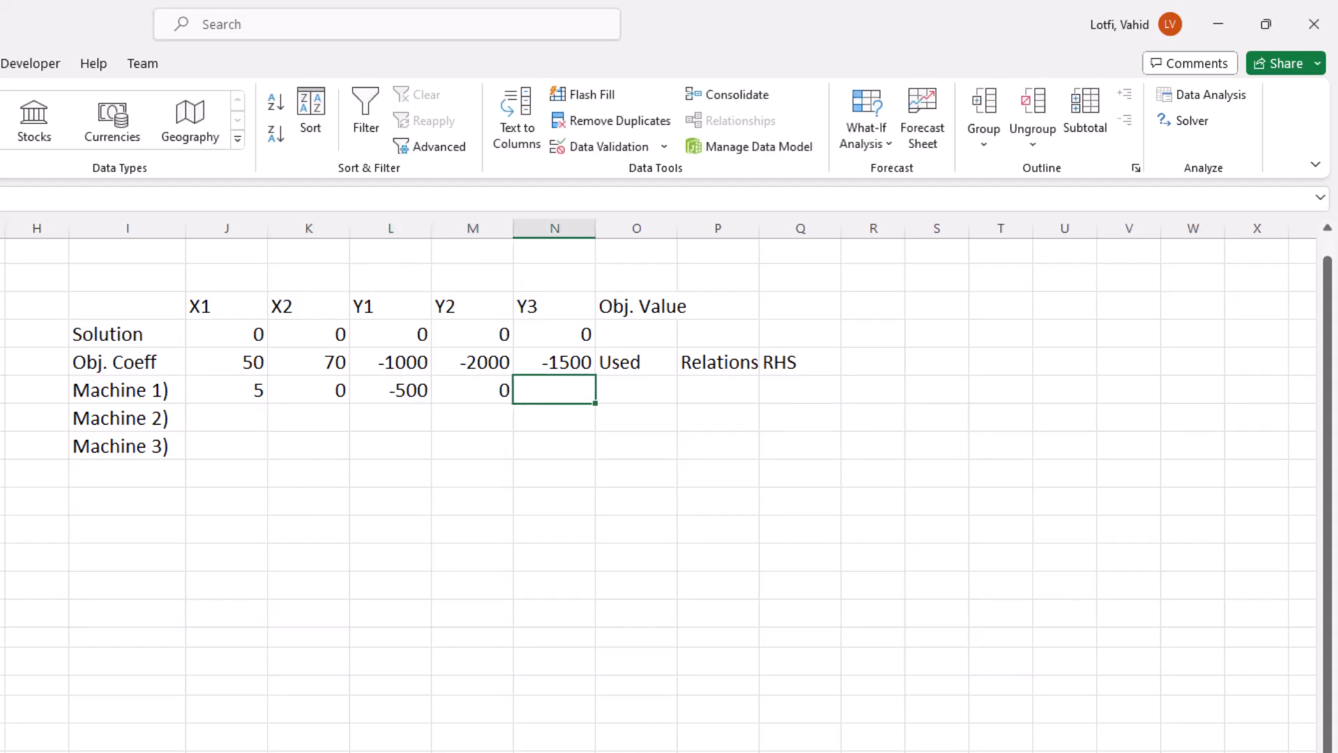
pyautogui.write('0')
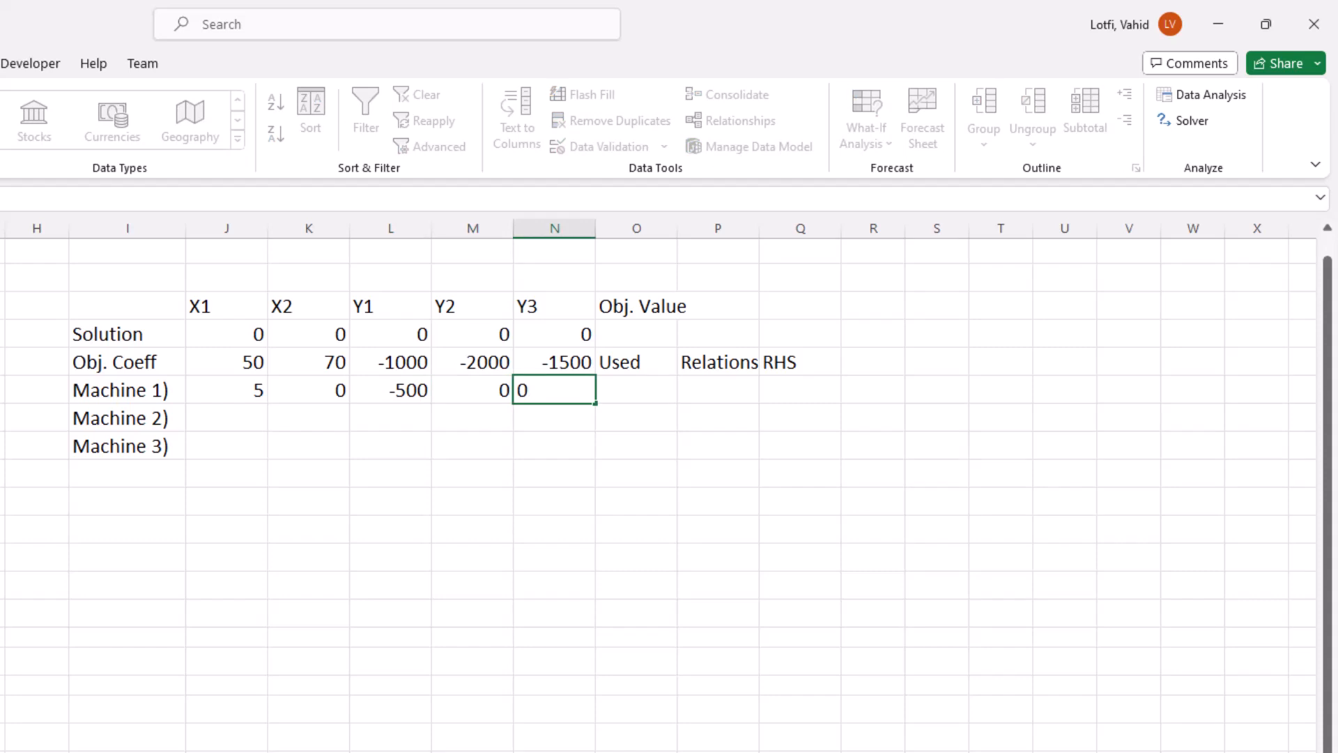
pyautogui.press('Tab')
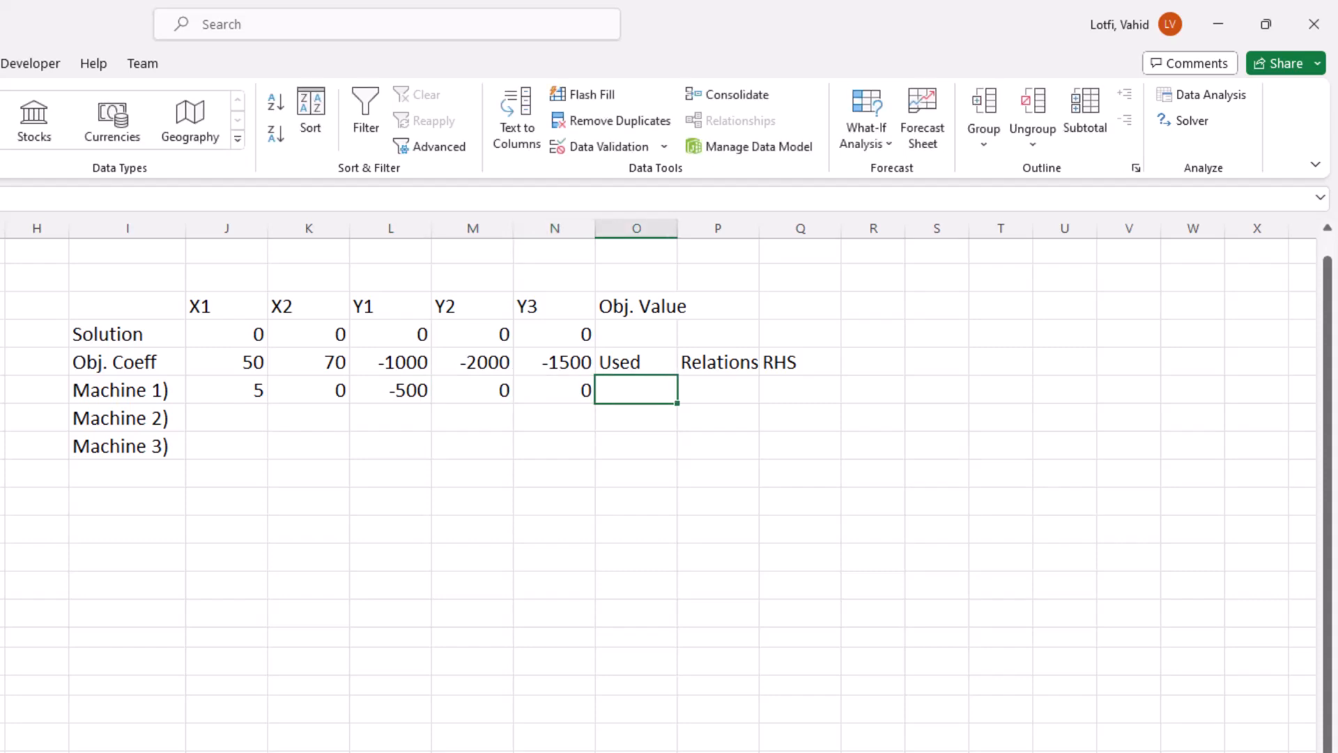
# Set the Machine 1 constraint's relation to "<=" in P7 and its right-hand side to 0 in Q7
pyautogui.press('Tab')
pyautogui.write('<=')
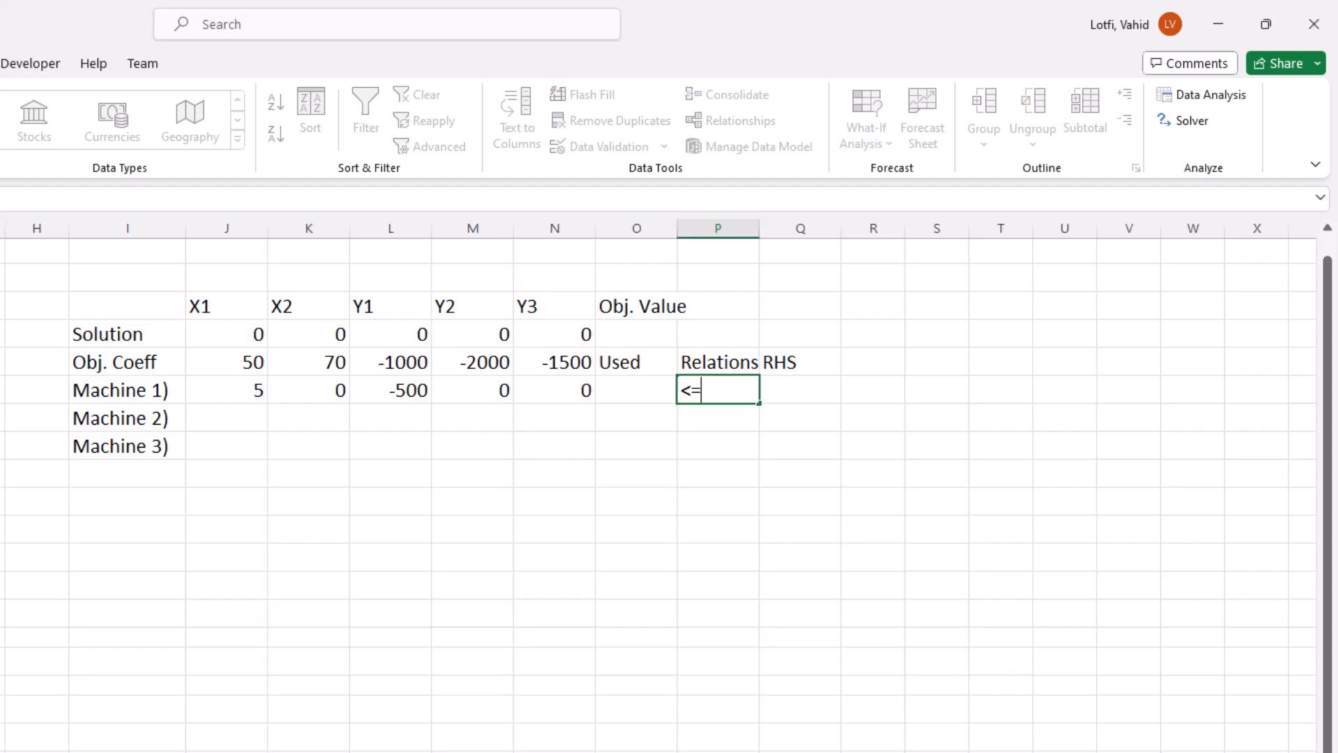
pyautogui.press('Tab')
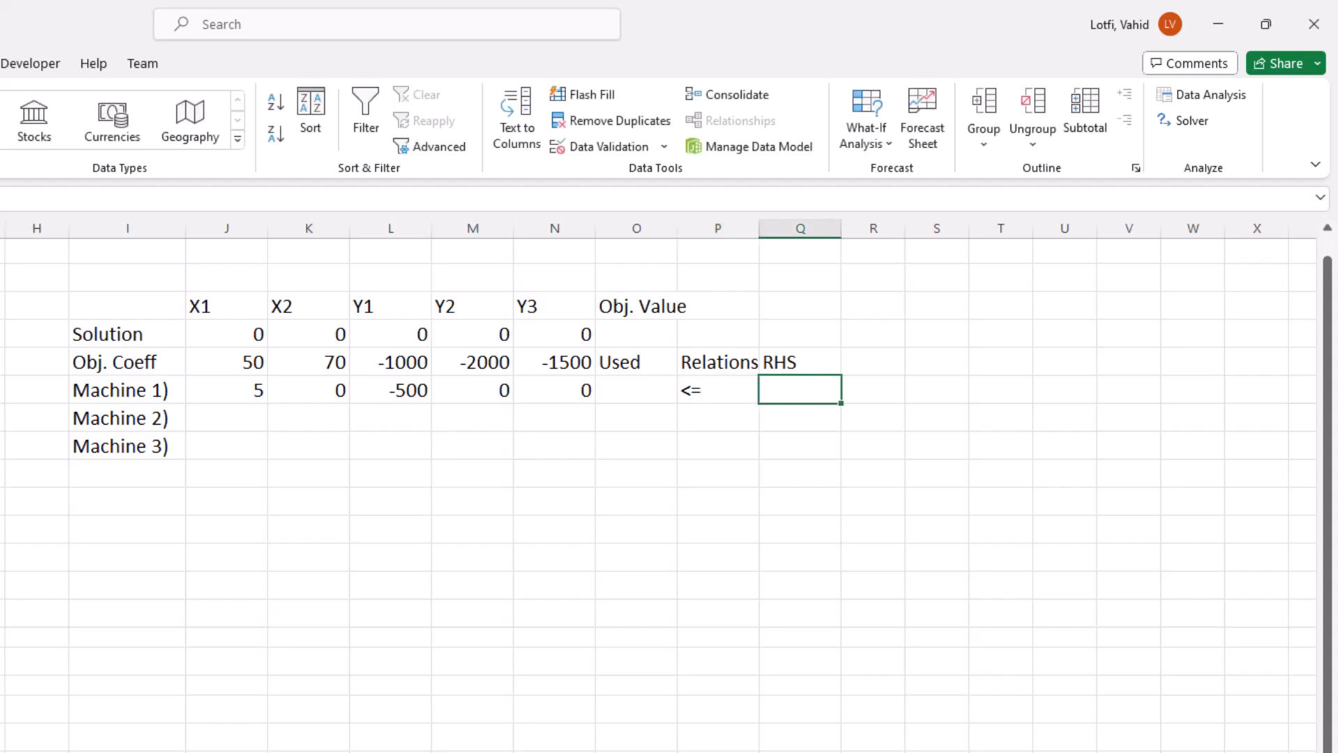
pyautogui.write('0')
pyautogui.press('Return')
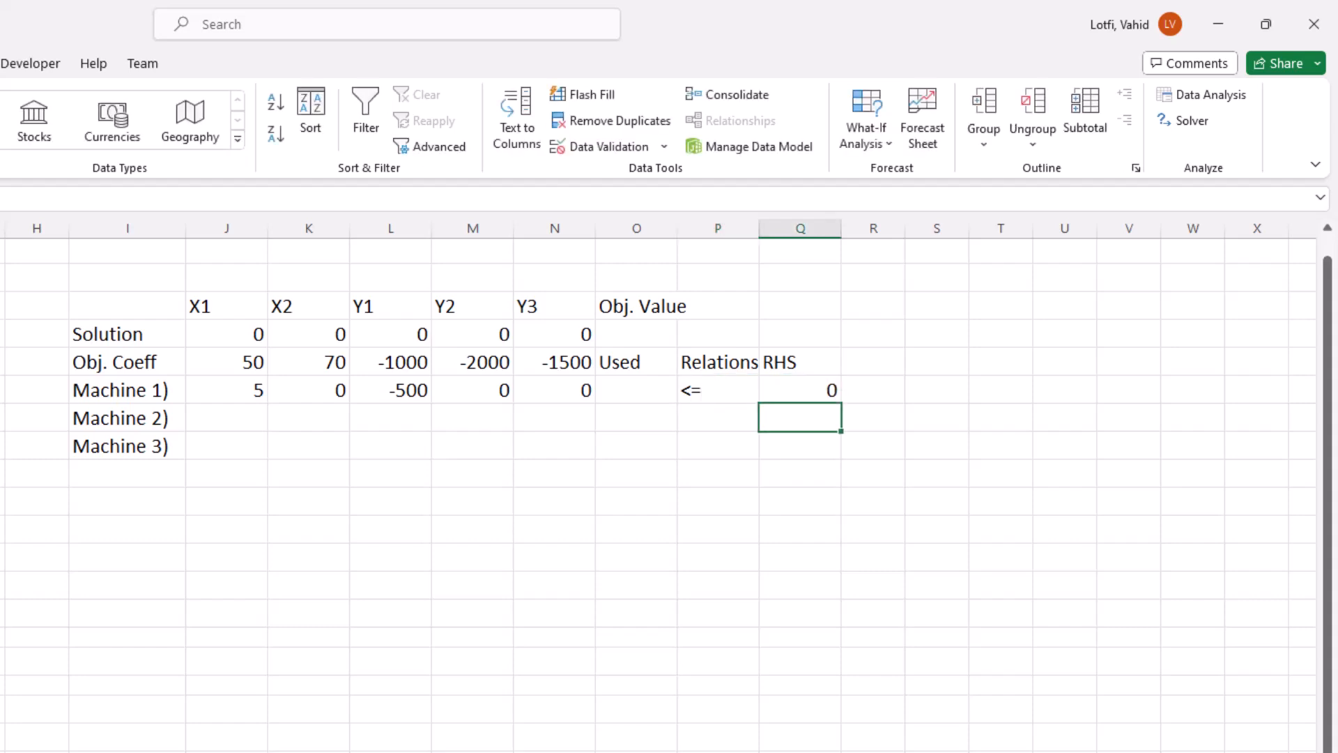
# Fill the Machine 2 row, cells J8 to N8, with the coefficients 4, 5, 0, -400 and 0
pyautogui.press('Left')
pyautogui.press('Left')
pyautogui.press('Left')
pyautogui.press('Left')
pyautogui.press('Left')
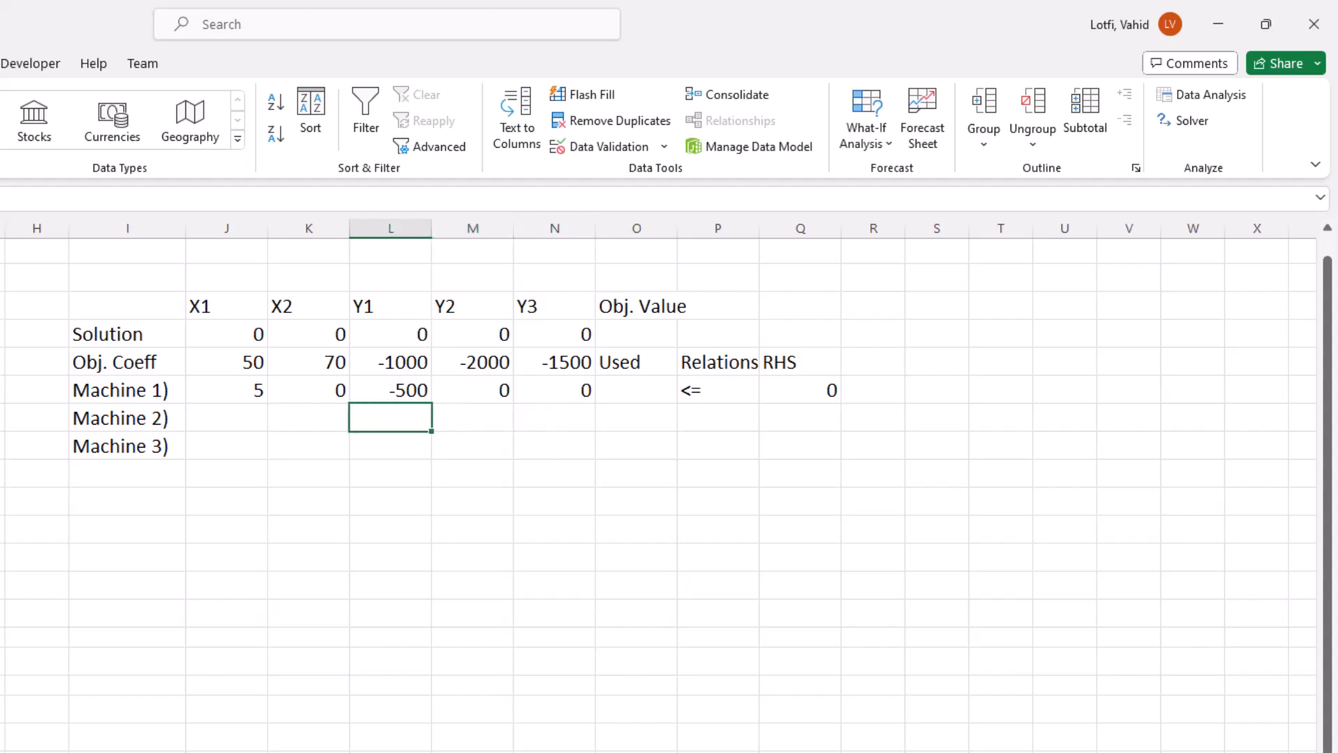
pyautogui.press('Left')
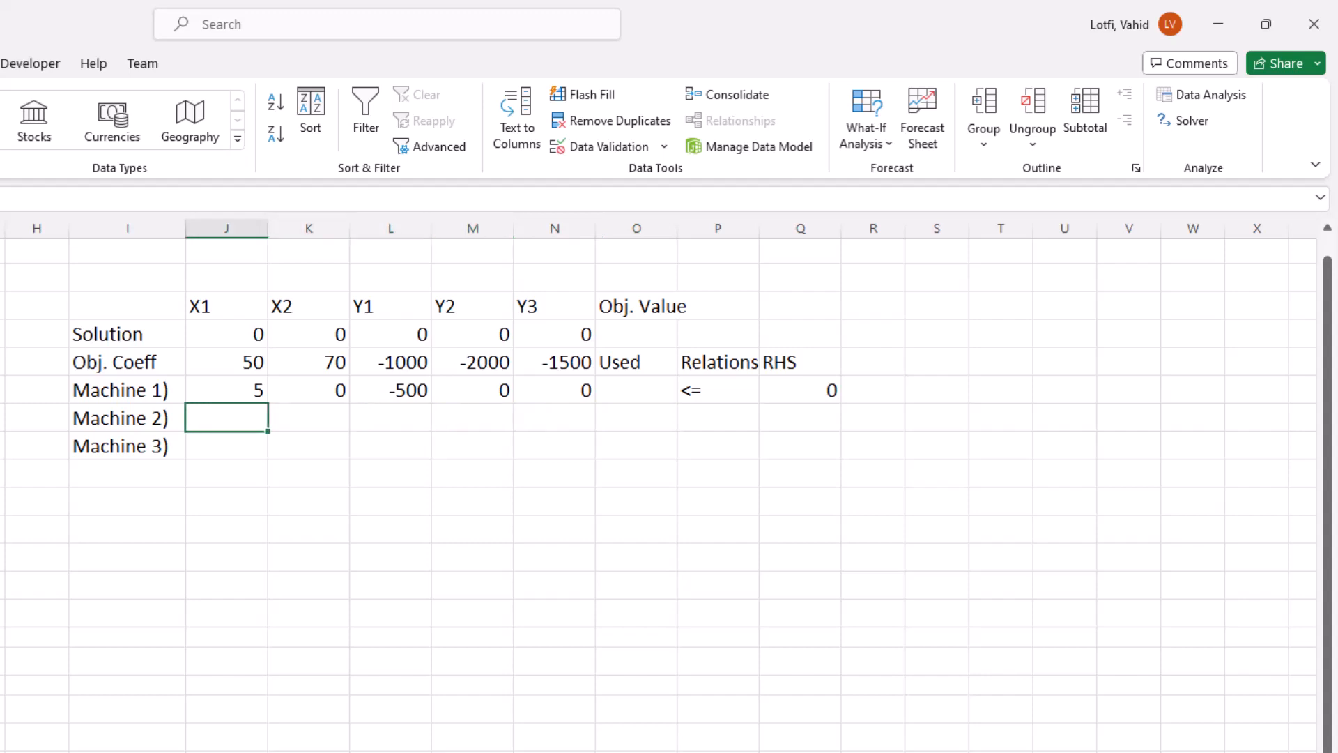
pyautogui.write('4')
pyautogui.press('Tab')
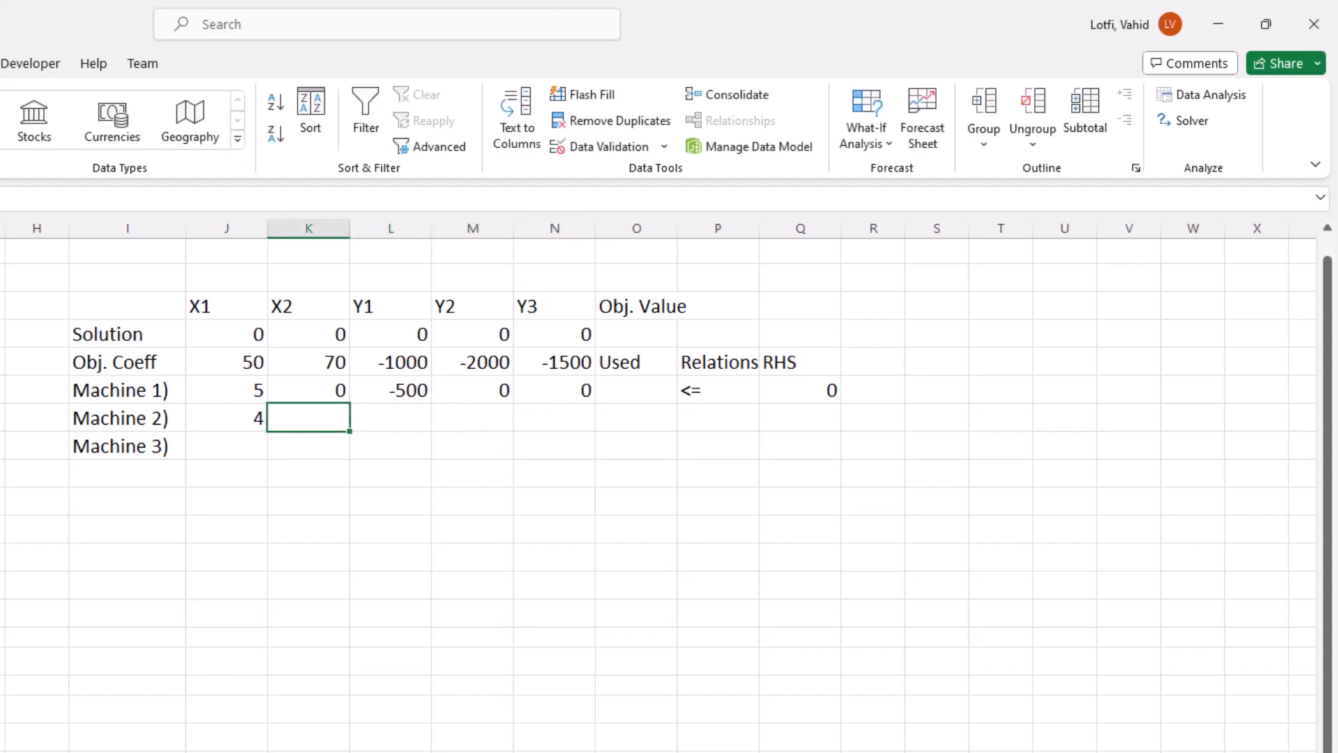
pyautogui.write('5')
pyautogui.press('Tab')
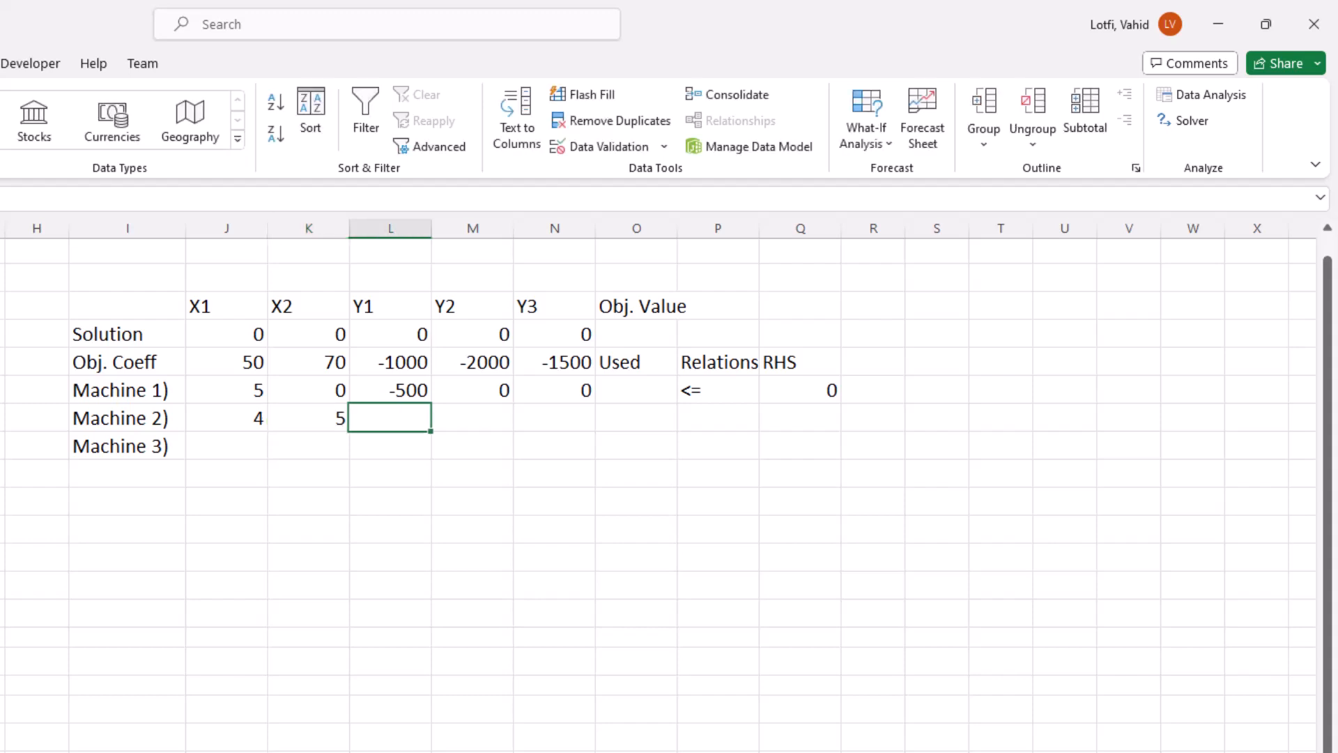
pyautogui.write('0')
pyautogui.press('Tab')
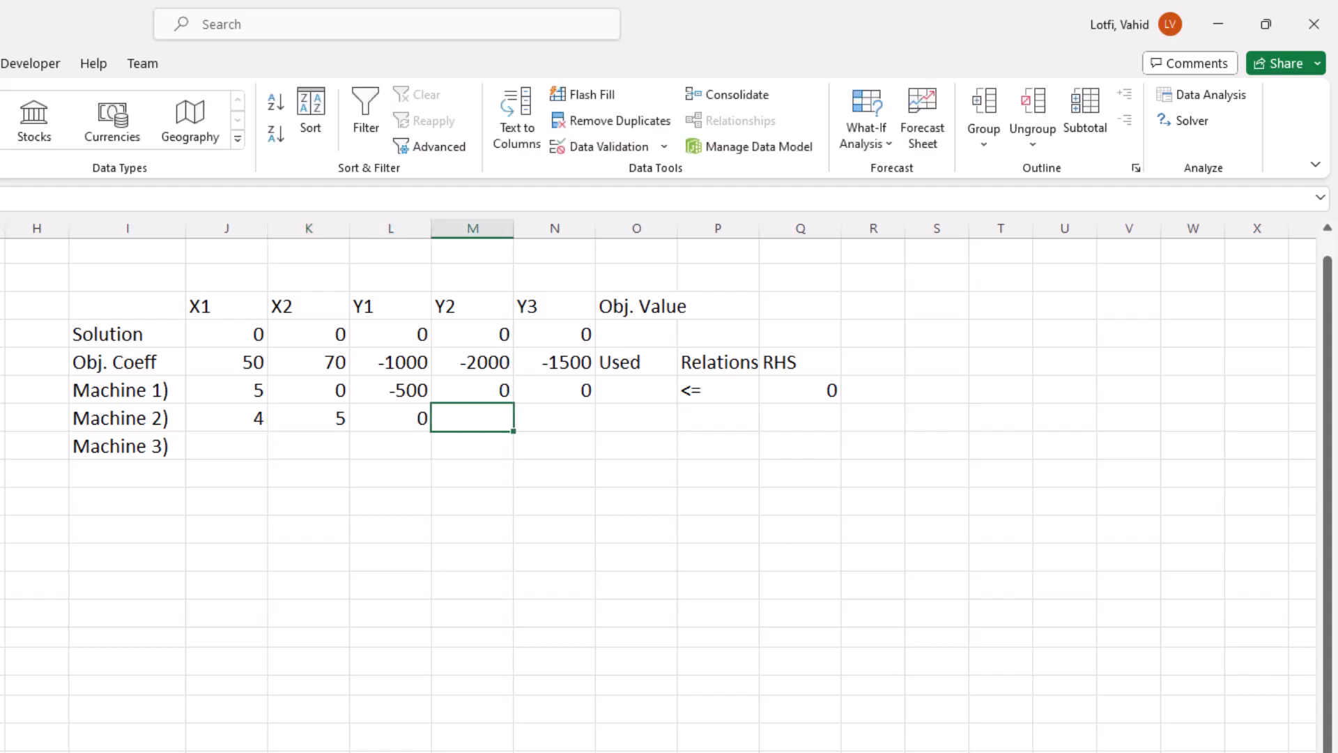
pyautogui.write('-400')
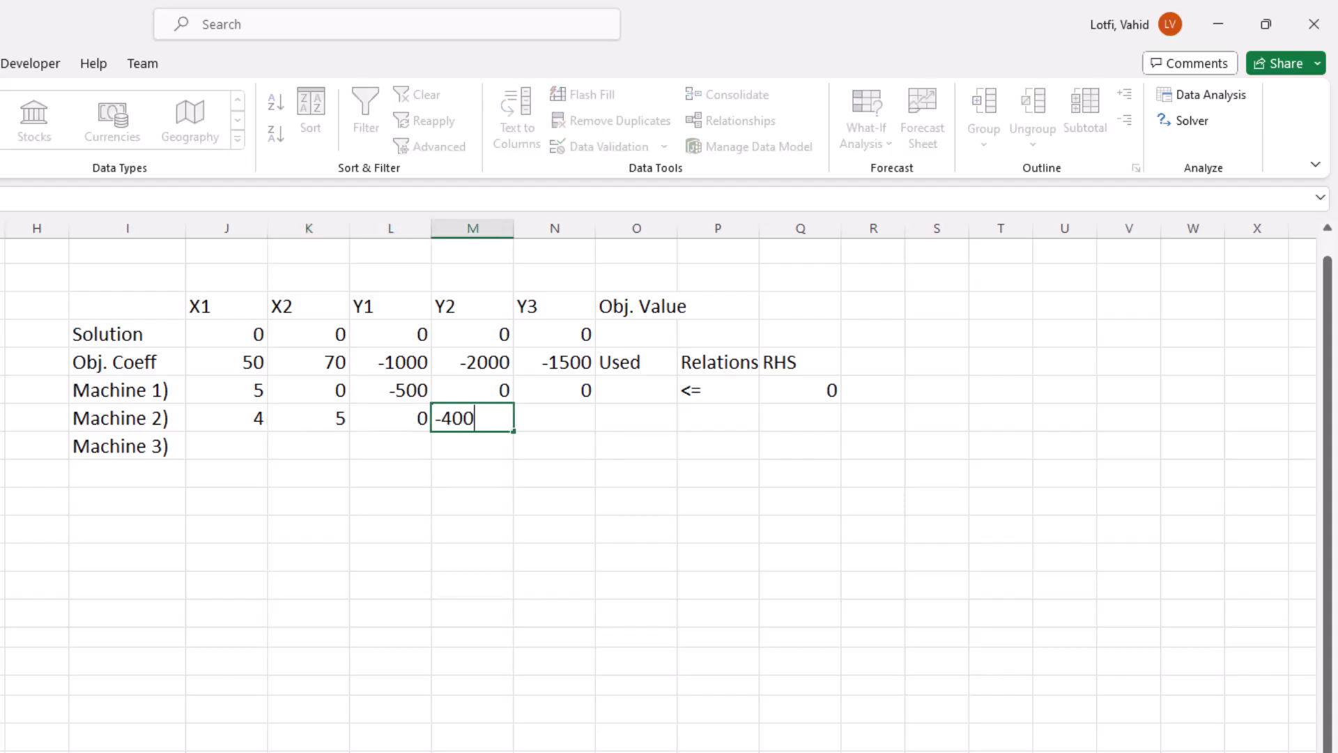
pyautogui.press('Tab')
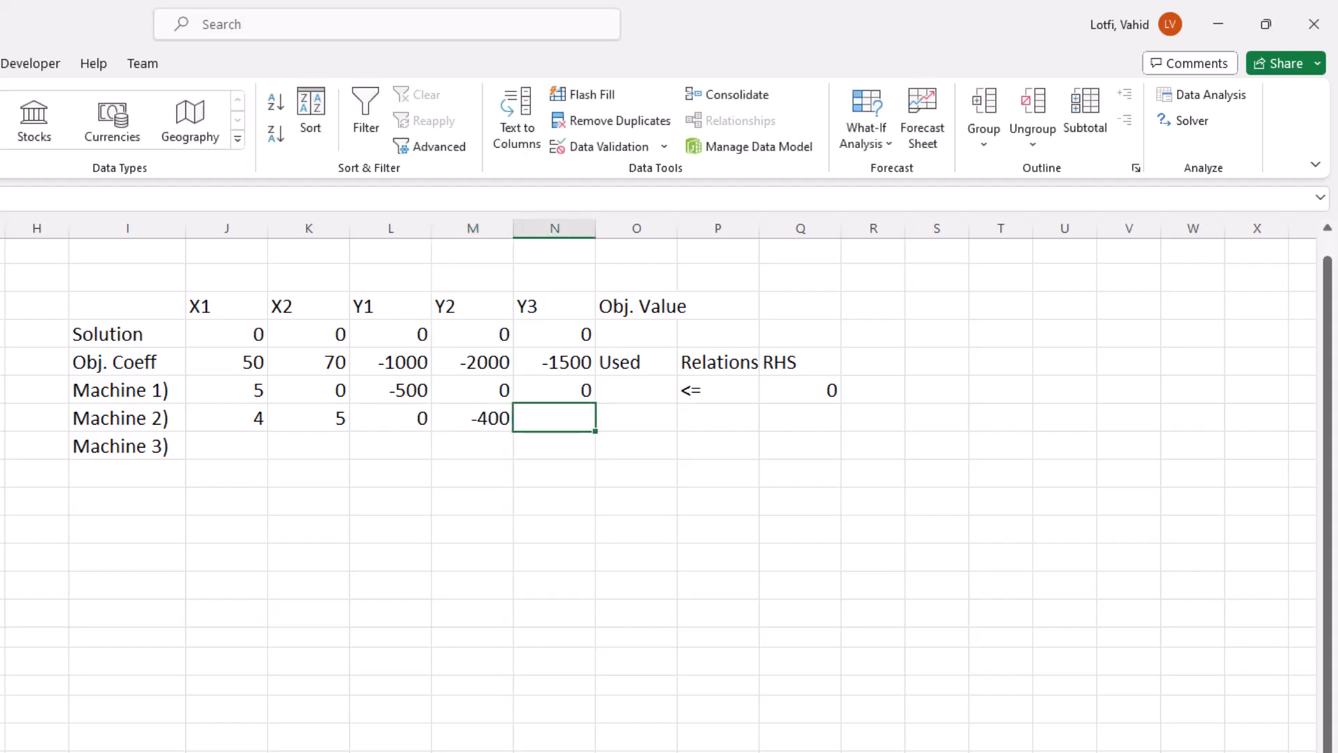
pyautogui.write('0')
pyautogui.press('Tab')
# Set the Machine 2 constraint's relation to "<=" in P8 and its right-hand side to 0 in Q8
pyautogui.press('Tab')
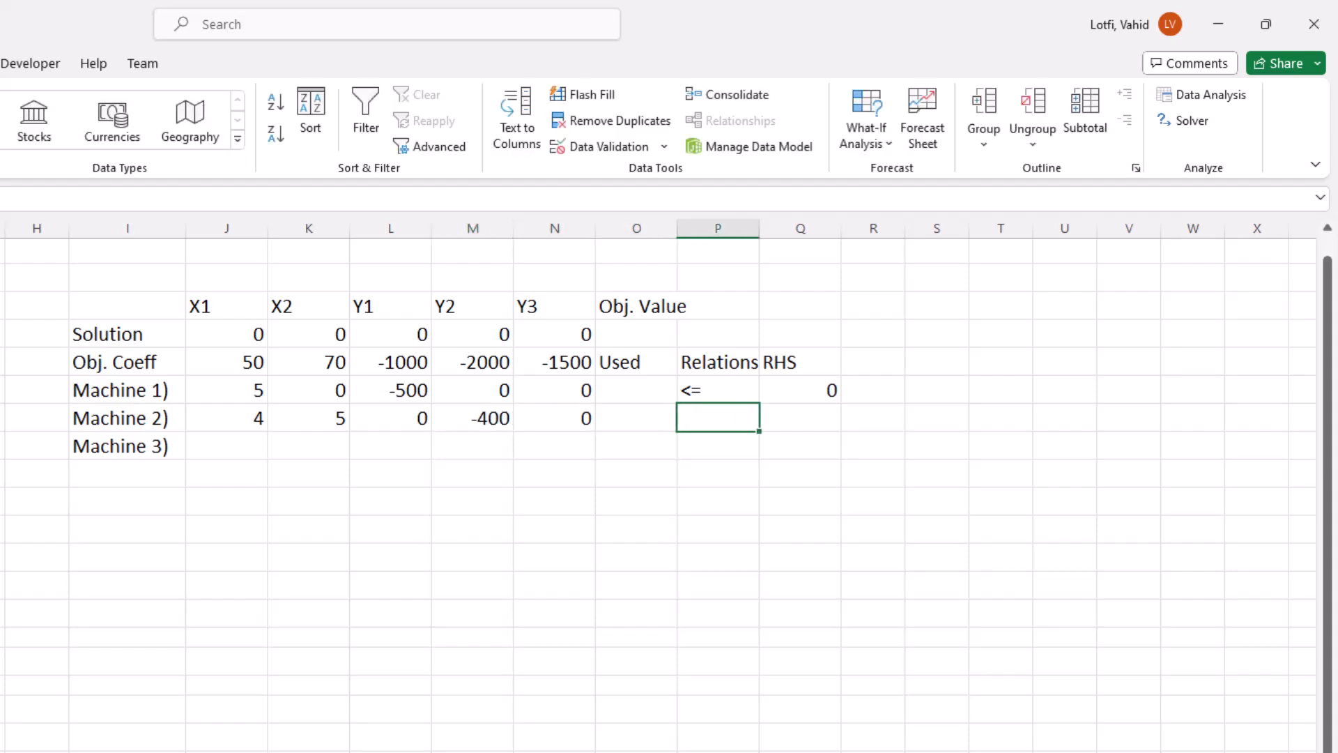
pyautogui.write('<=')
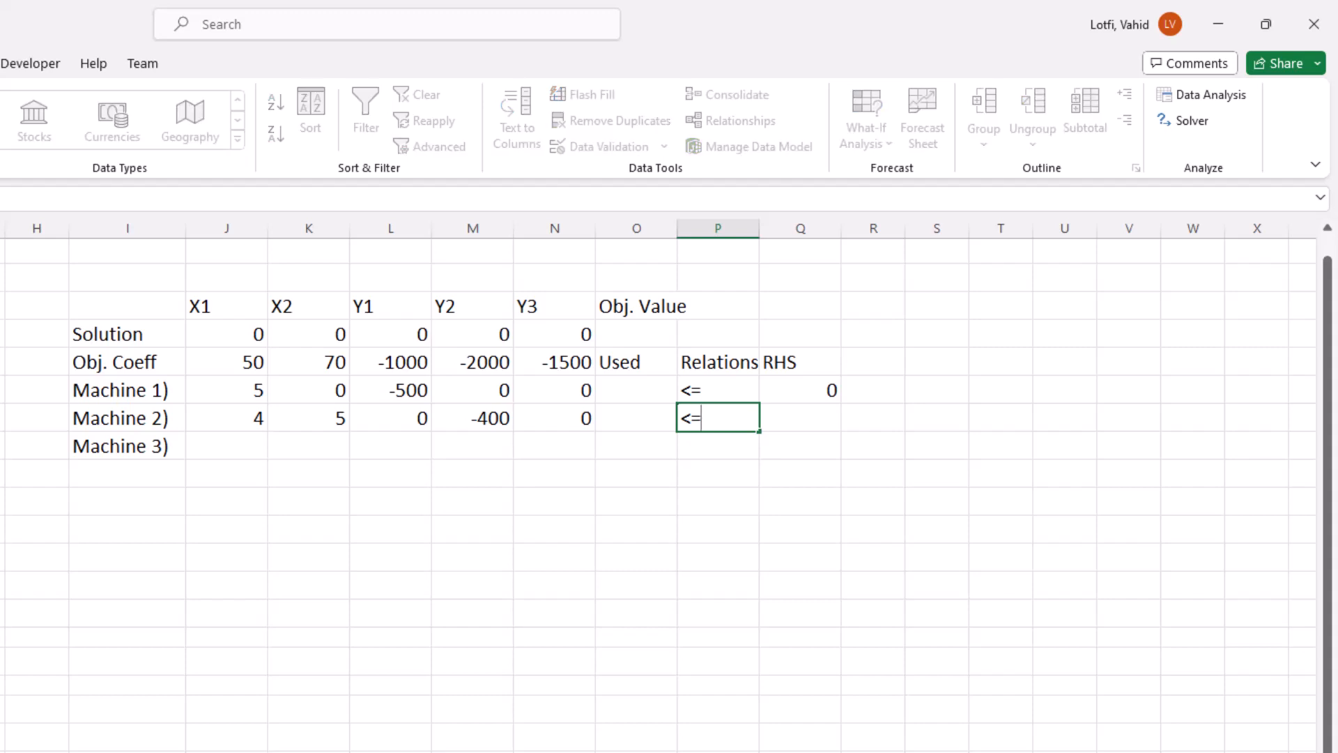
pyautogui.press('Tab')
pyautogui.write('0')
pyautogui.press('Down')
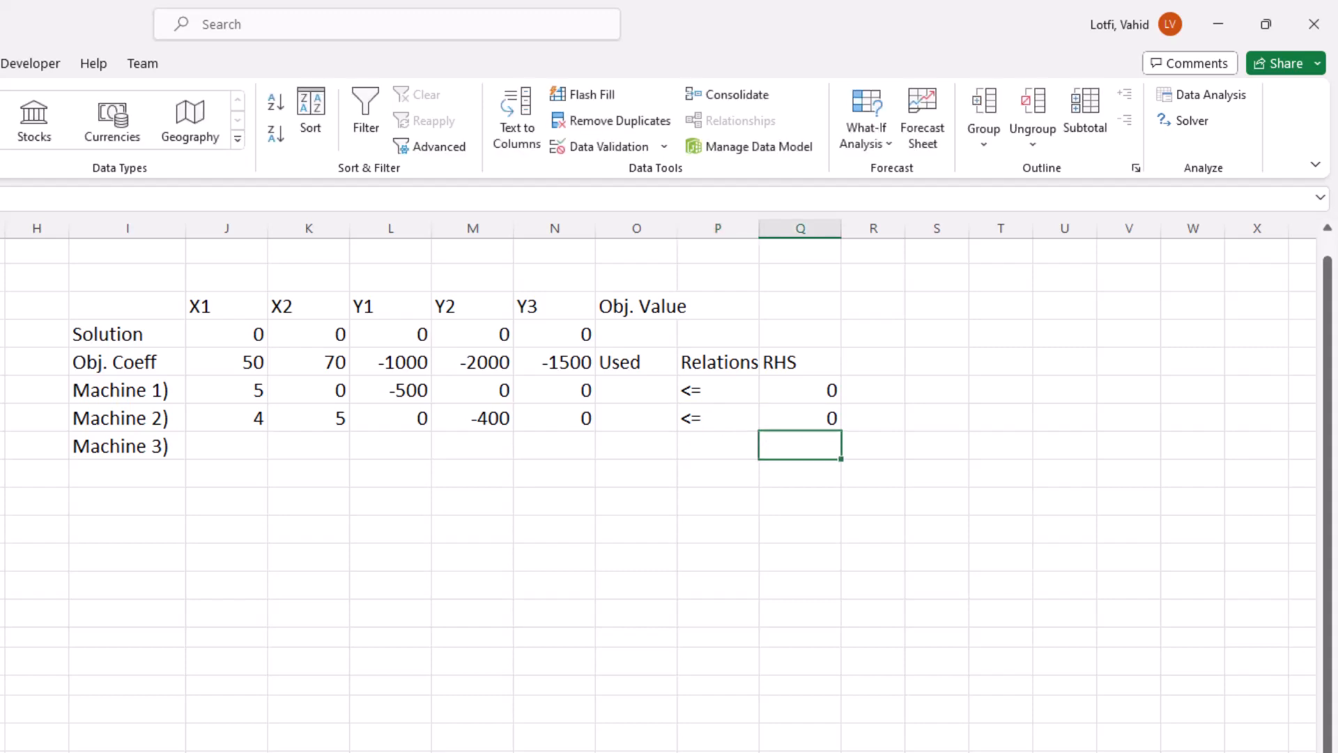
# Fill the Machine 3 row, cells J9 to N9, with the coefficients 1, 1, 0, 0 and -120
pyautogui.press('Left')
pyautogui.press('Left')
pyautogui.press('Left')
pyautogui.press('Left')
pyautogui.press('Left')
pyautogui.press('Left')
pyautogui.press('Left')
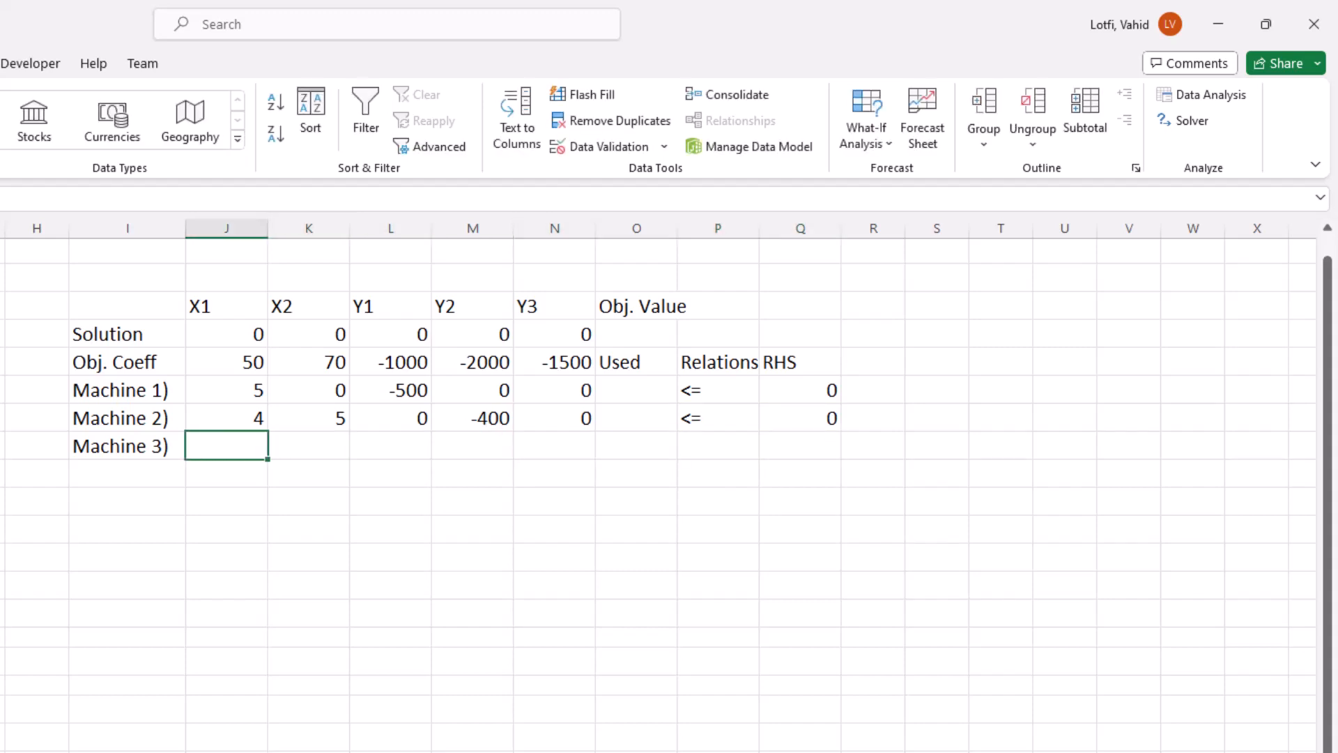
pyautogui.write('1')
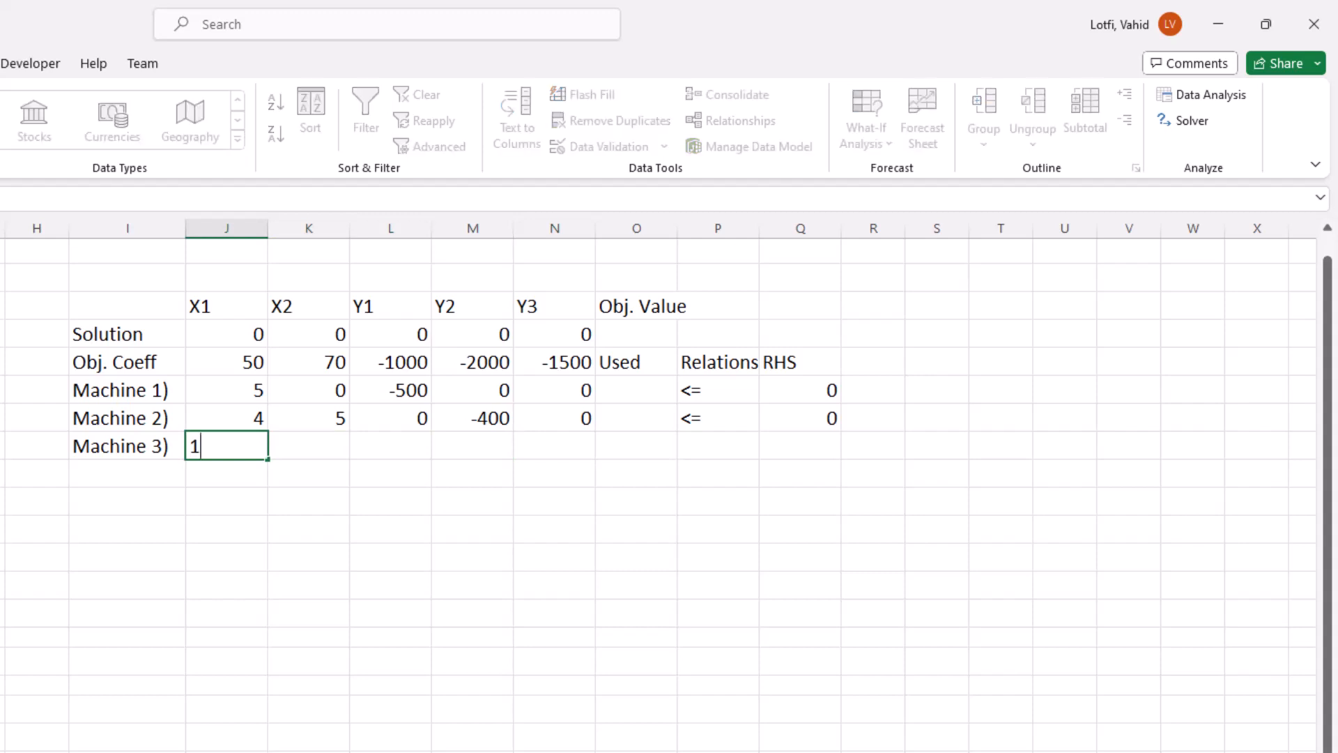
pyautogui.press('Tab')
pyautogui.write('1')
pyautogui.press('Tab')
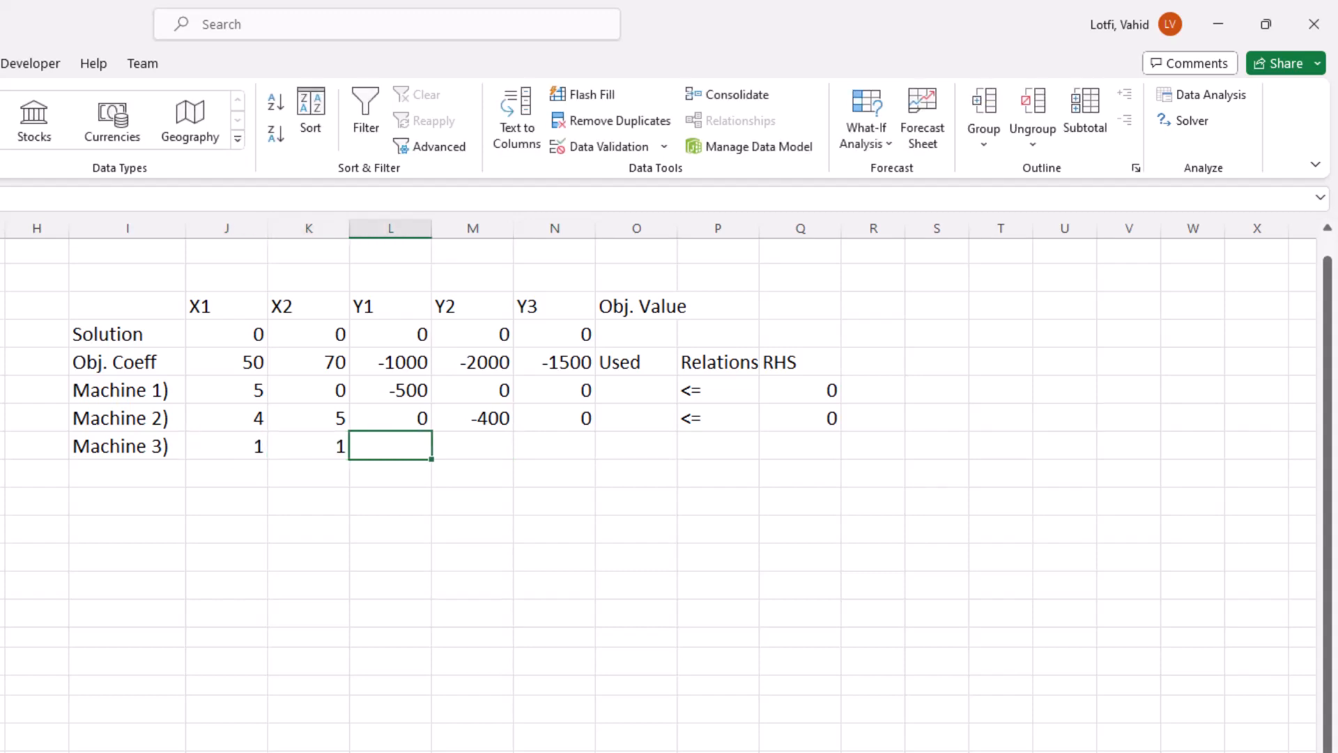
pyautogui.write('0')
pyautogui.press('Tab')
pyautogui.write('0')
pyautogui.press('Tab')
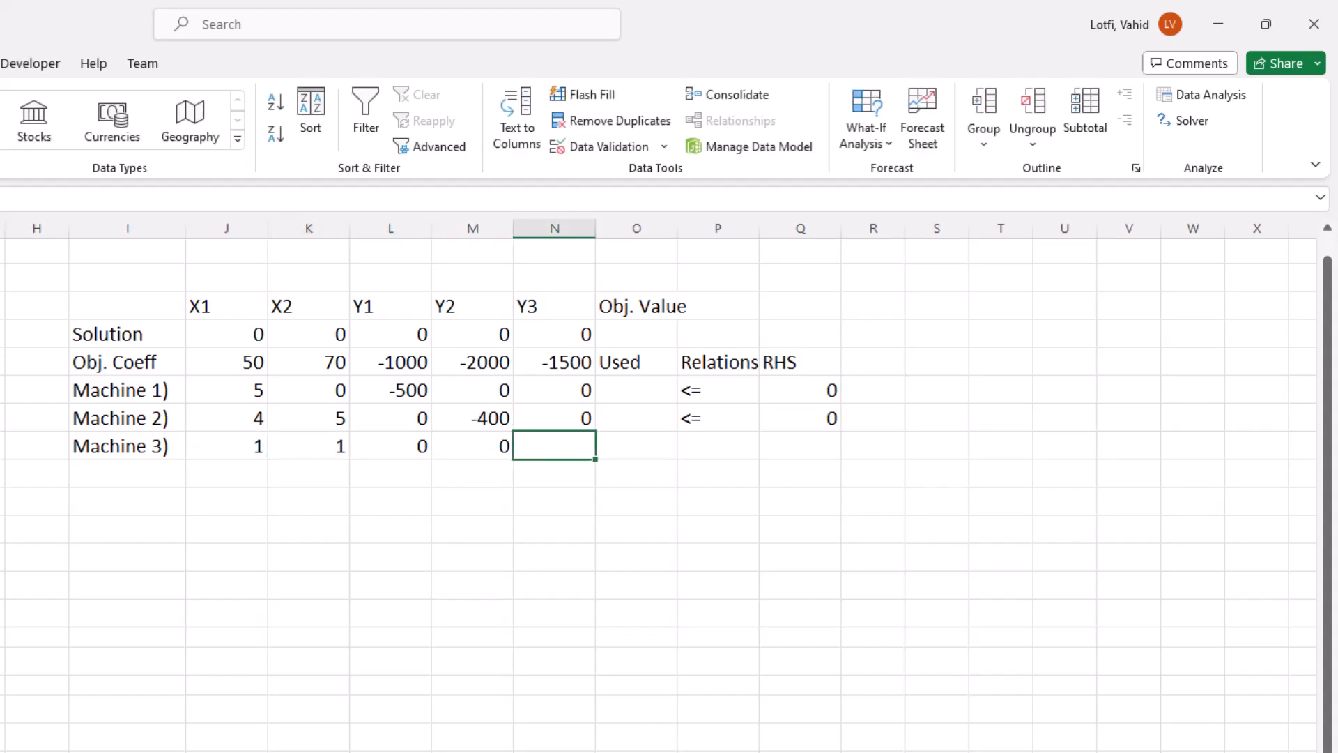
pyautogui.write('-120')
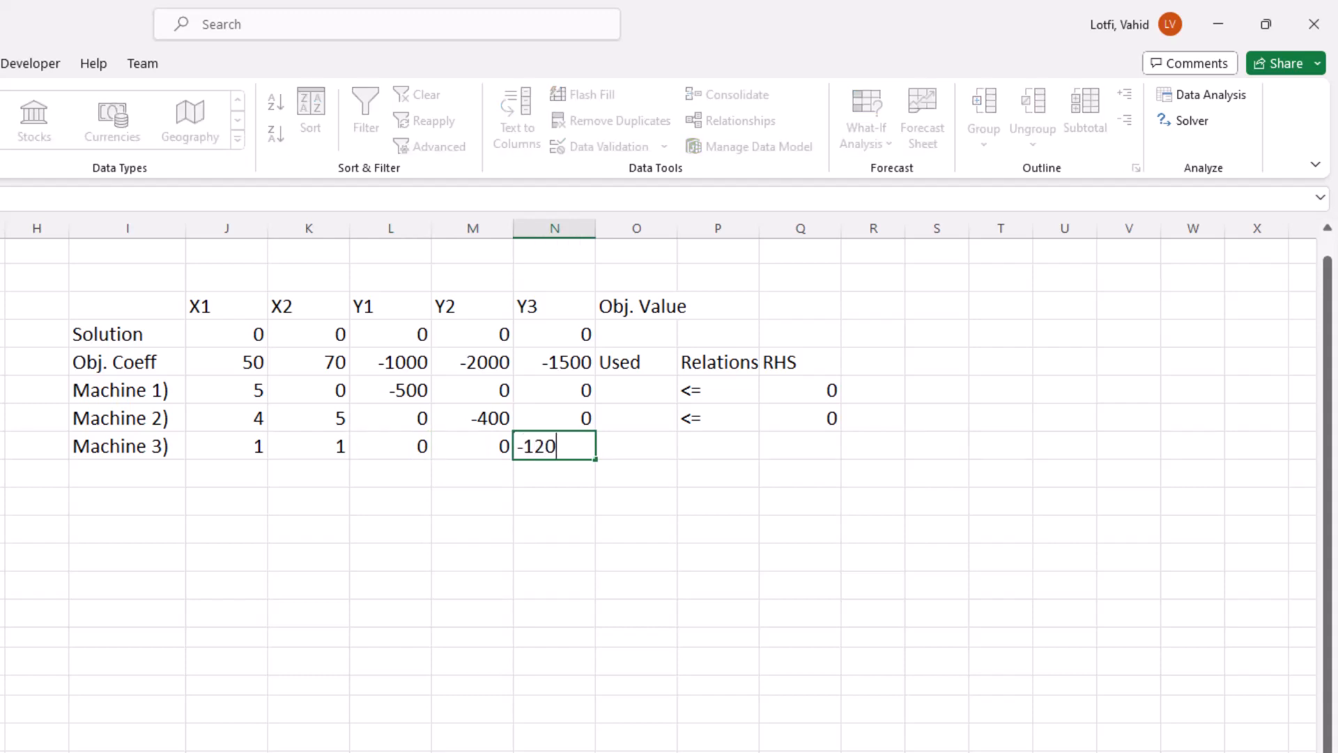
pyautogui.press('Tab')
# Set the Machine 3 constraint's relation to "<=" in P9 and its right-hand side to 0 in Q9
pyautogui.press('Tab')
pyautogui.write('<=')
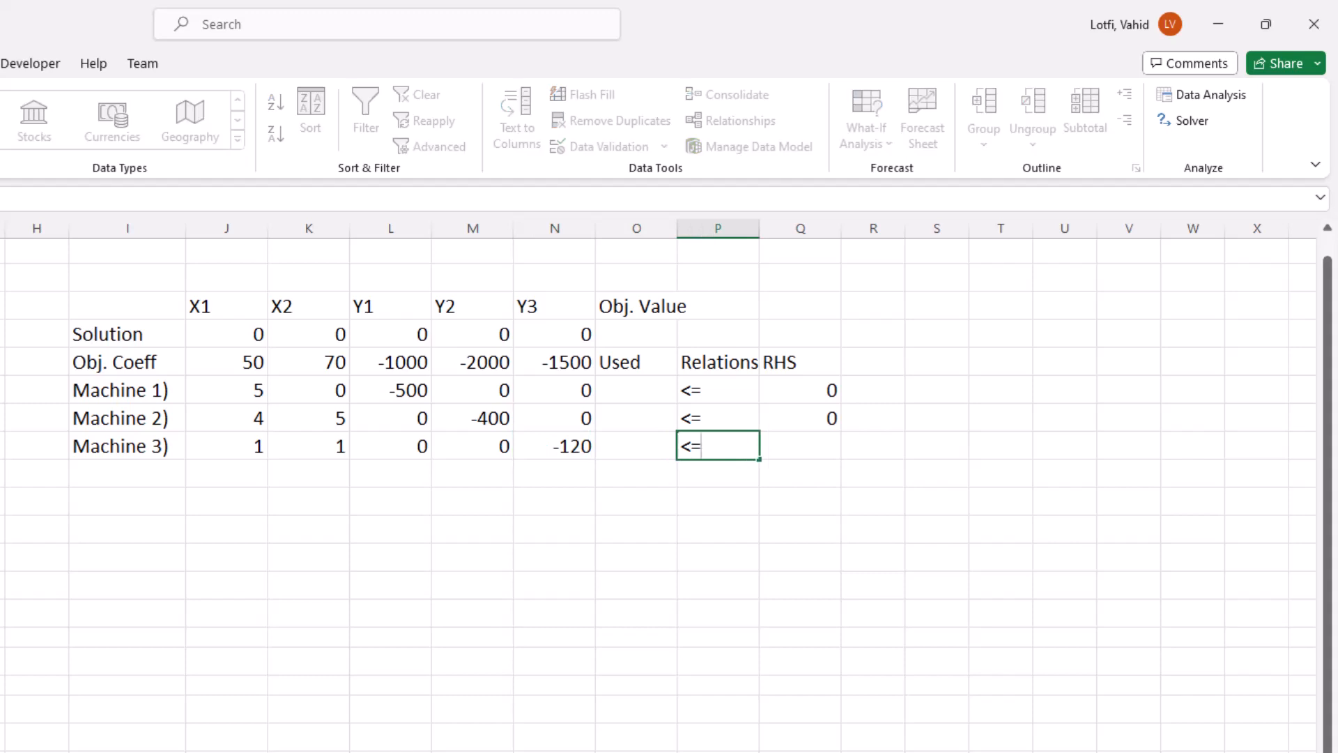
pyautogui.press('Tab')
pyautogui.write('0')
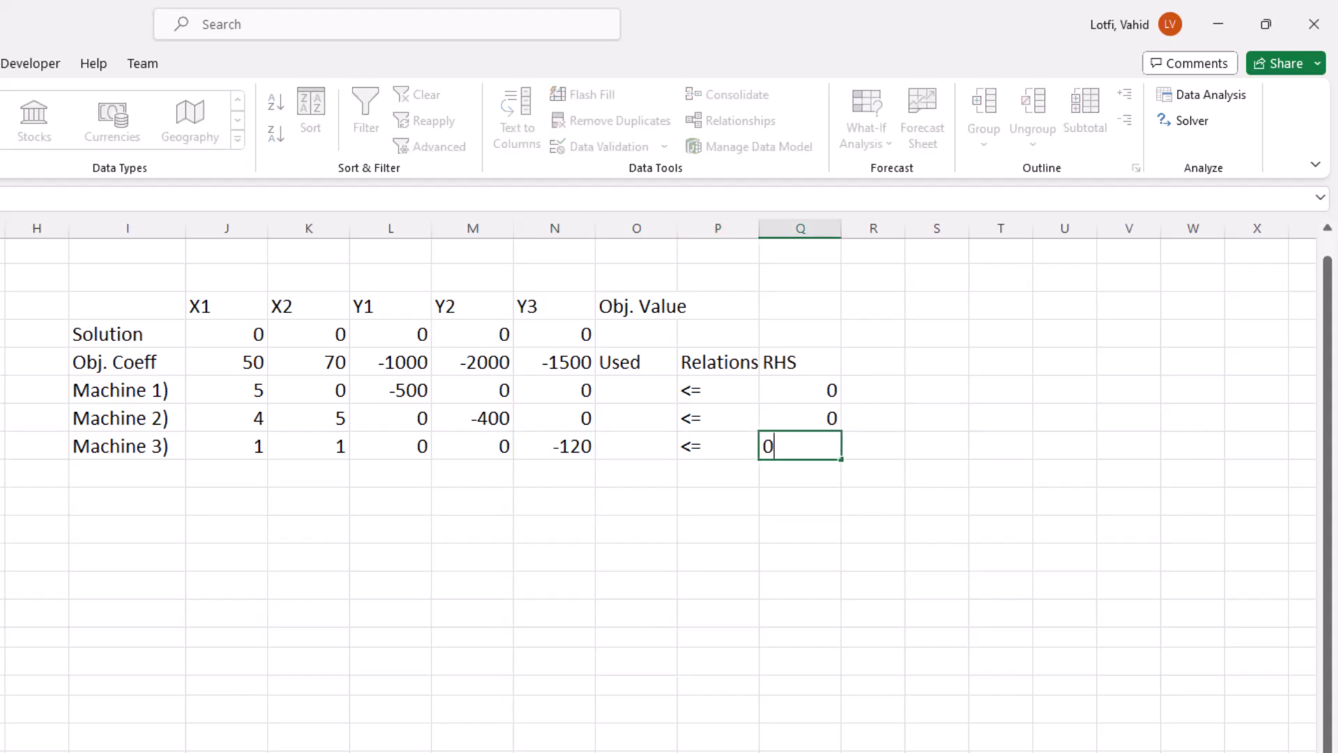
pyautogui.press('Return')
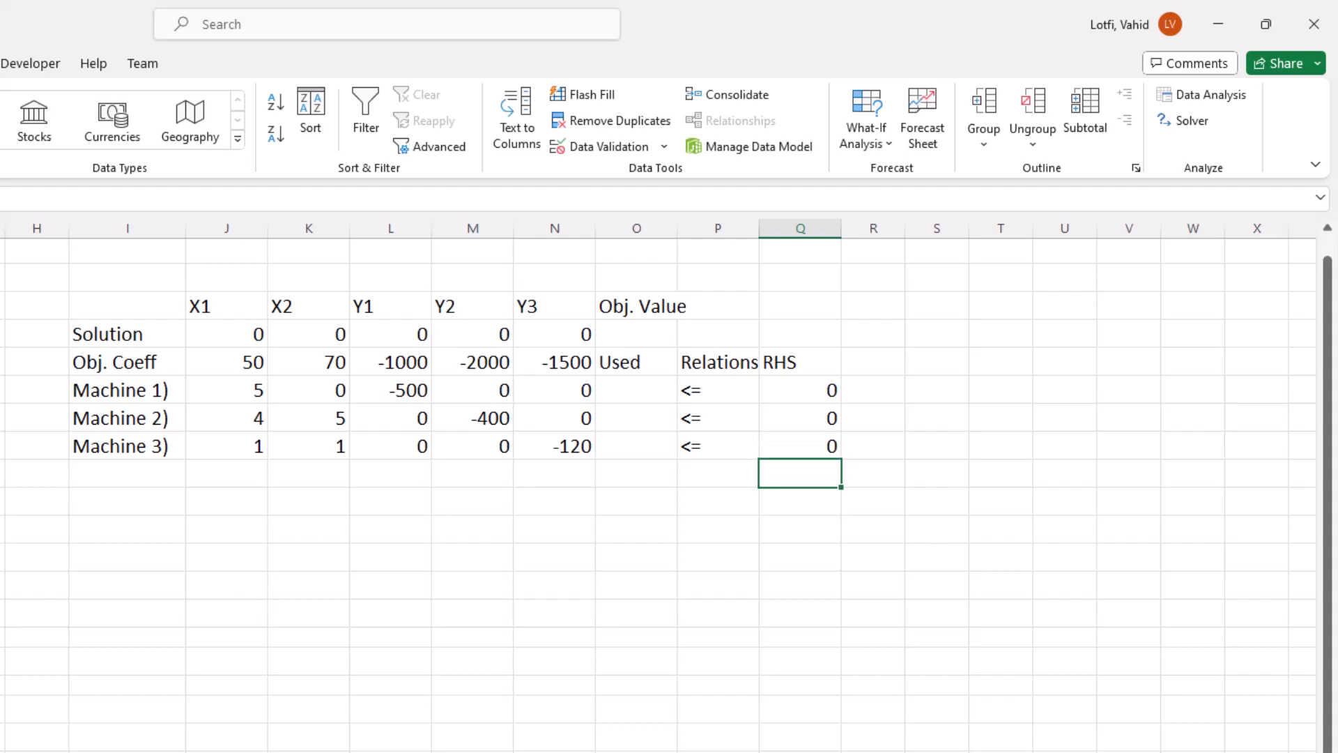
# Start a SUMPRODUCT formula in O5 under Obj. Value, with the solution cells J5:N5 as its first array
pyautogui.press('Up')
pyautogui.press('Up')
pyautogui.press('Up')
pyautogui.press('Up')
pyautogui.press('Up')
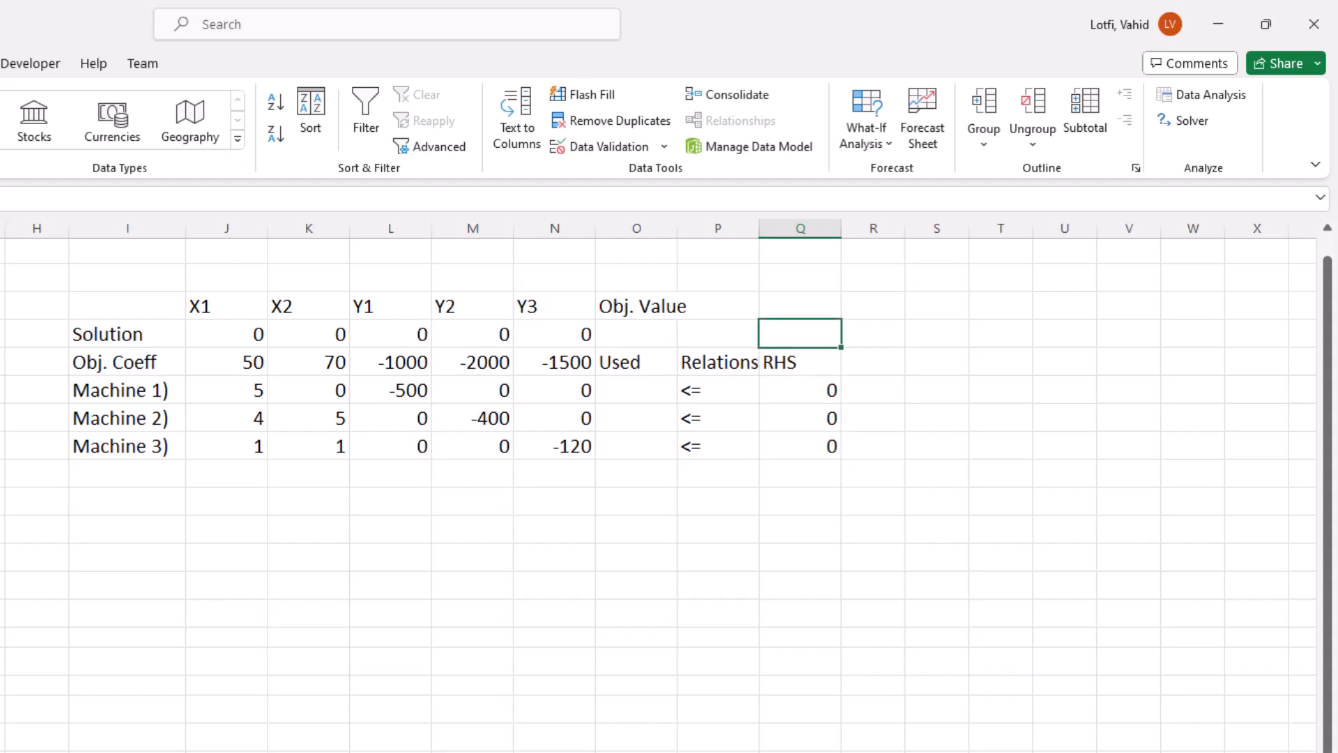
pyautogui.press('Left')
pyautogui.press('Left')
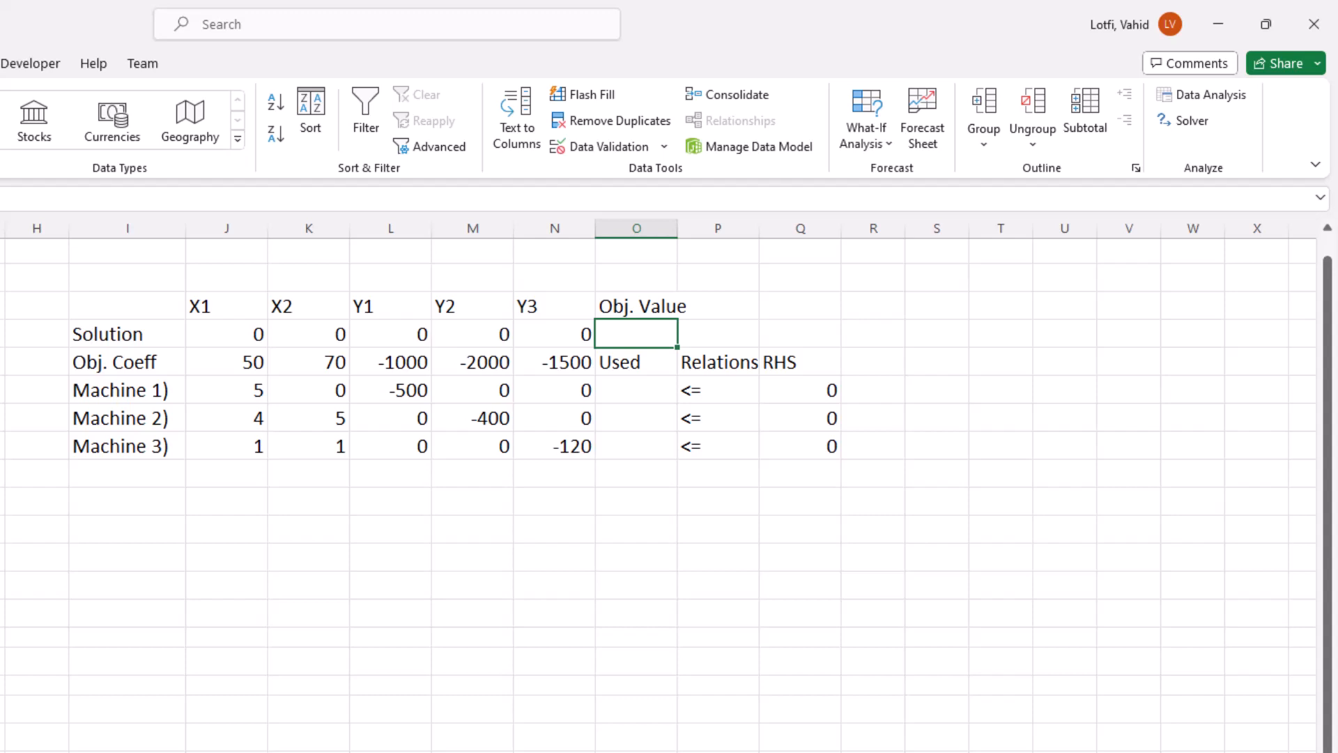
pyautogui.write('=su')
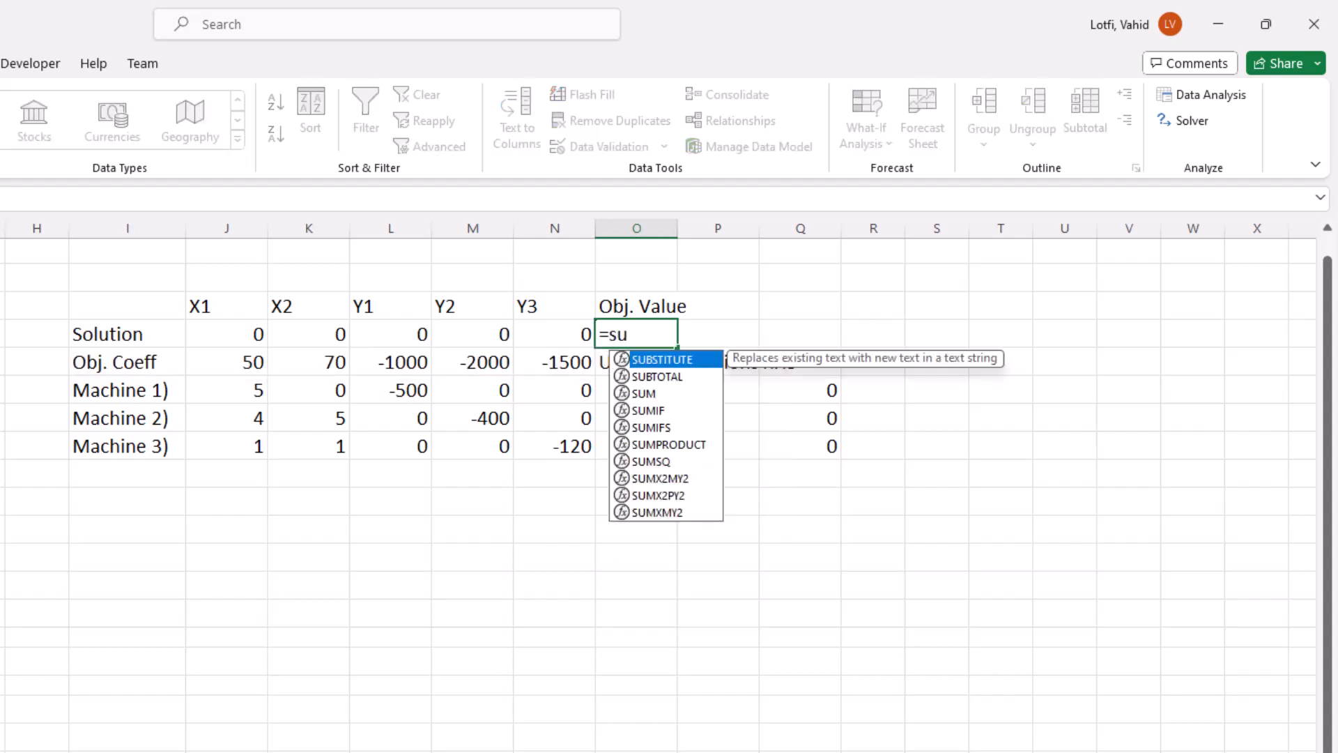
pyautogui.write('mpro')
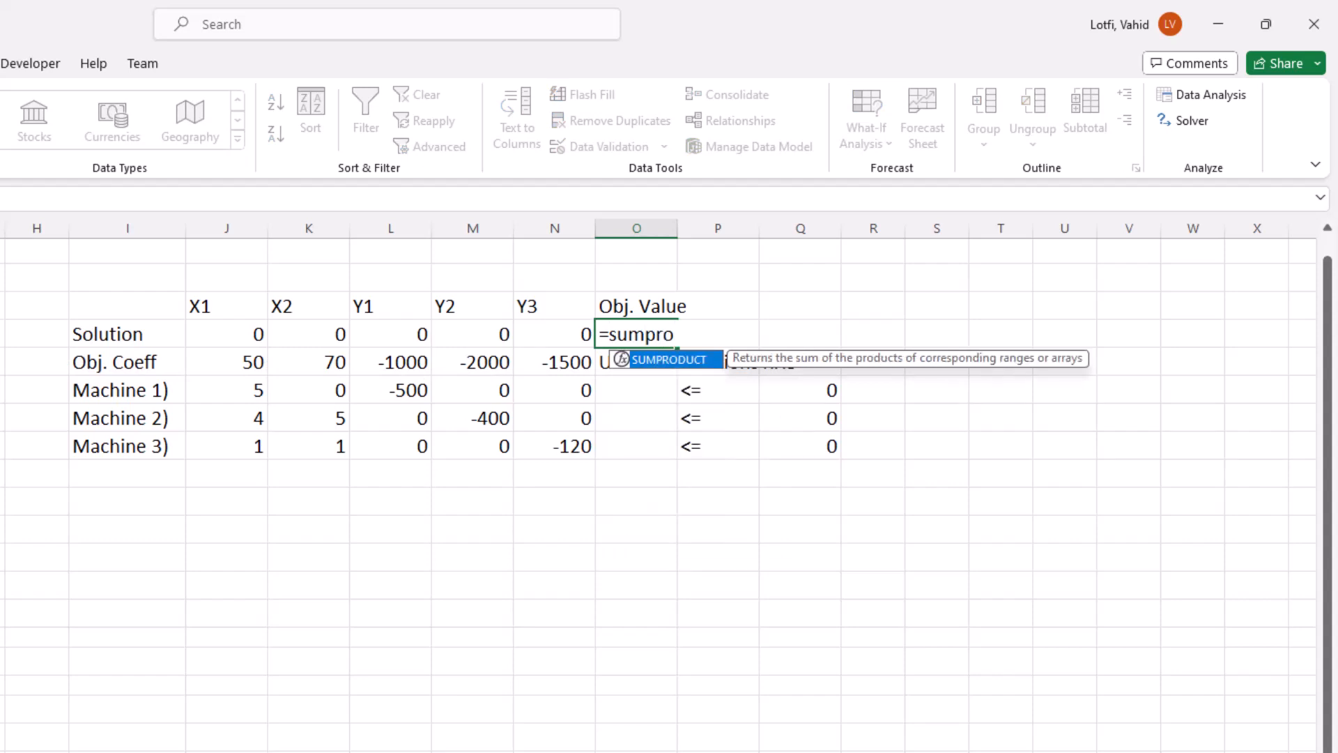
pyautogui.press('Tab')
pyautogui.write('(')
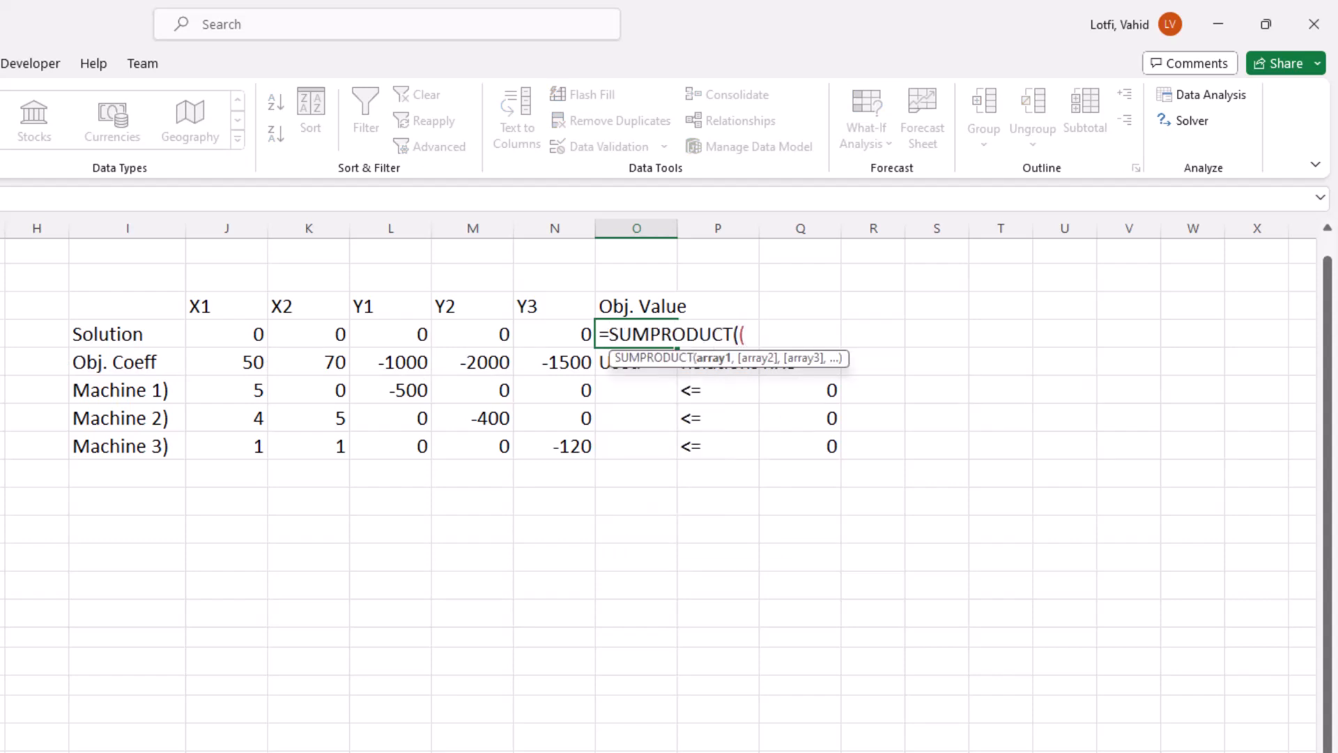
pyautogui.press('BackSpace')
pyautogui.press('Left')
pyautogui.press('Left')
pyautogui.press('Left')
pyautogui.press('Left')
pyautogui.press('Left')
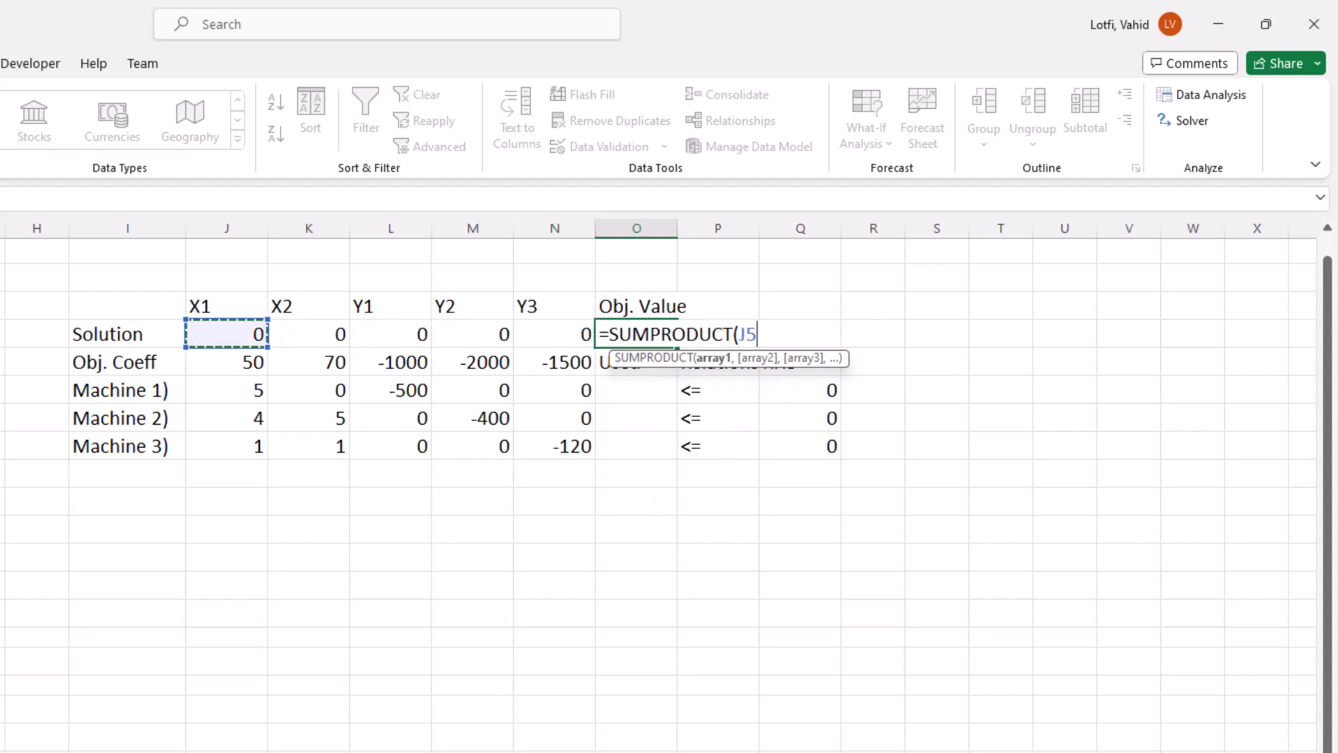
pyautogui.hotkey('shift', 'Right')
pyautogui.hotkey('shift', 'Right')
pyautogui.hotkey('shift', 'Right')
pyautogui.hotkey('shift', 'Right')
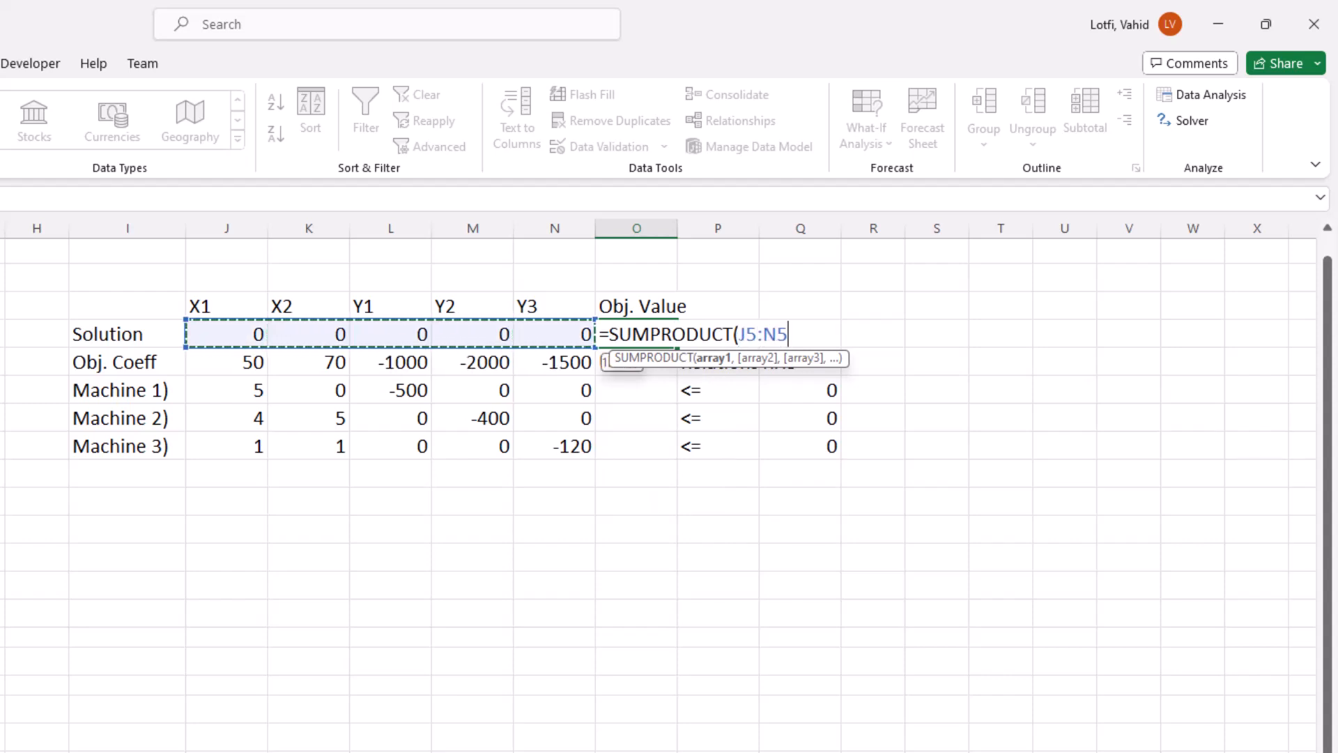
# Complete the objective value formula in O5 with the coefficients J6:N6 as its second array
pyautogui.write(',')
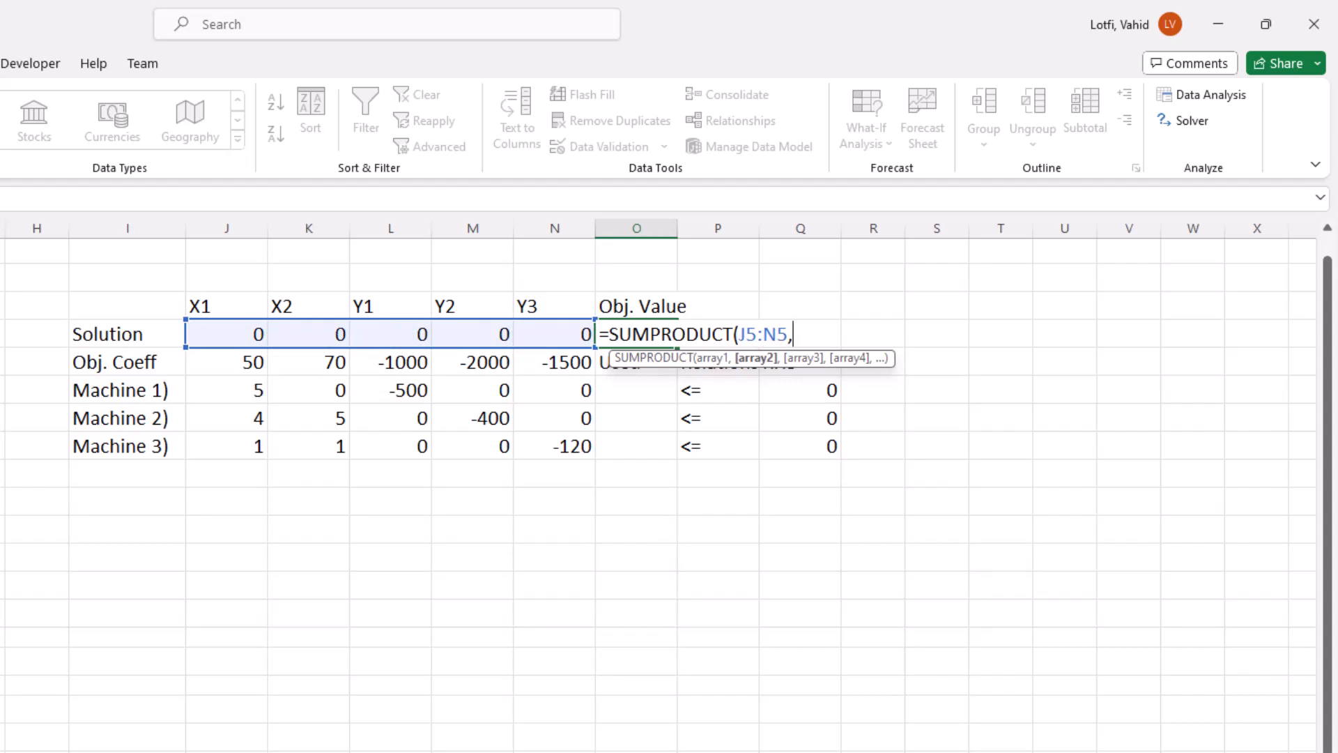
pyautogui.press('Down')
pyautogui.press('Left')
pyautogui.press('Left')
pyautogui.press('Left')
pyautogui.press('Left')
pyautogui.press('Left')
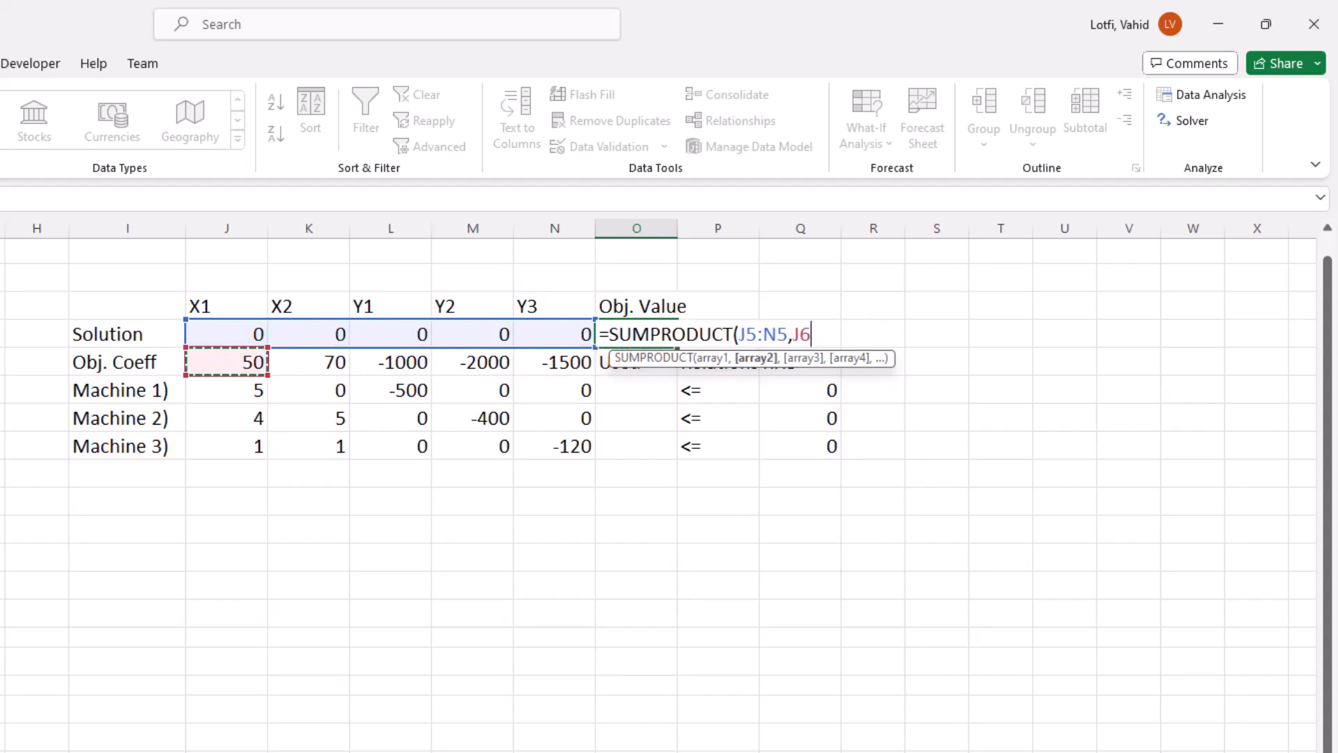
pyautogui.hotkey('shift', 'Right')
pyautogui.hotkey('shift', 'Right')
pyautogui.hotkey('shift', 'Right')
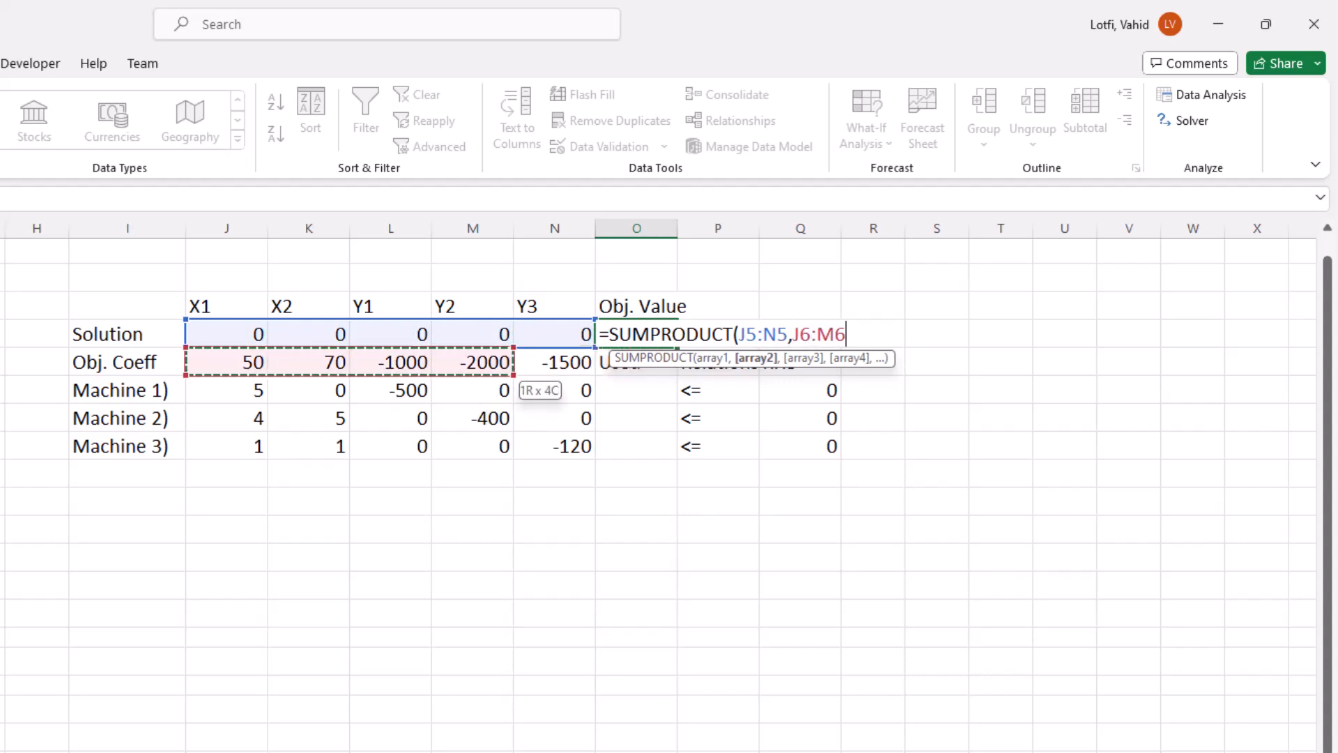
pyautogui.hotkey('shift', 'Right')
pyautogui.write(')')
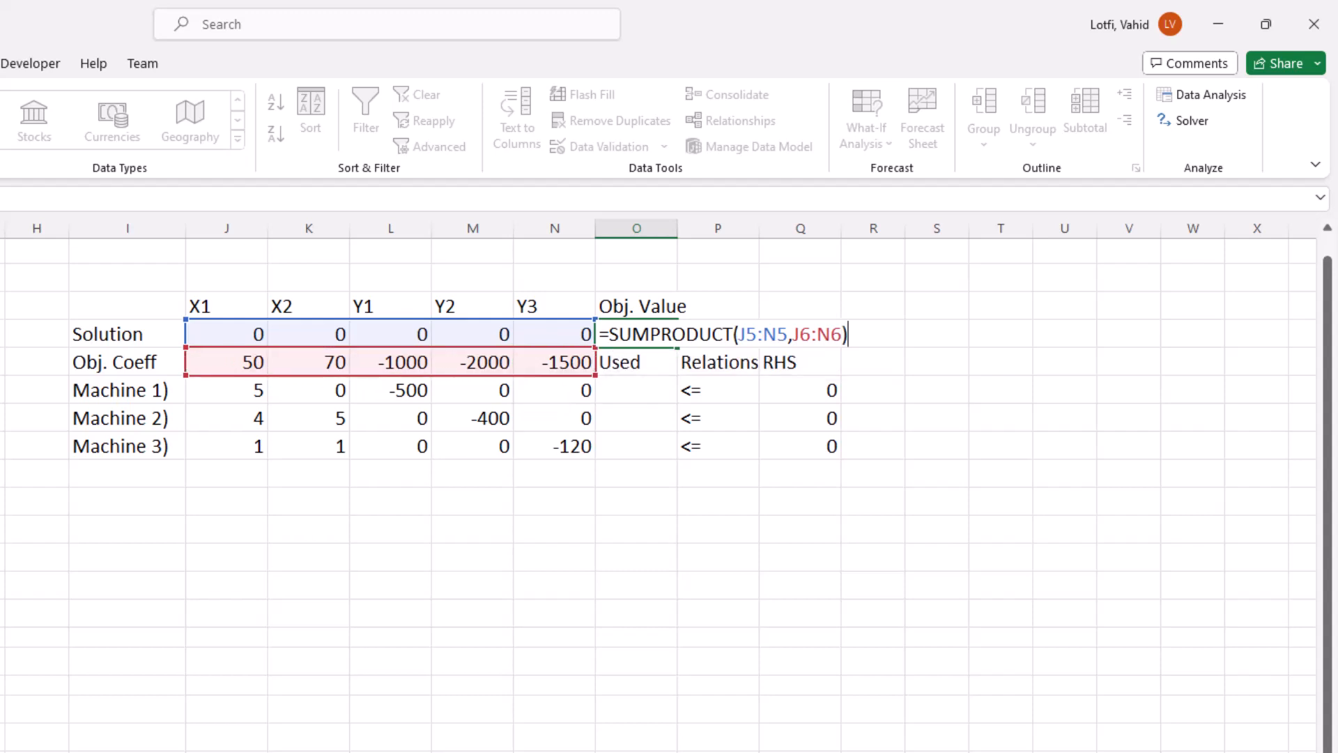
pyautogui.press('Return')
# Start a SUMPRODUCT formula in O7 for Machine 1's usage, with the absolute range $J$5:$N$5 as its first array
pyautogui.press('Down')
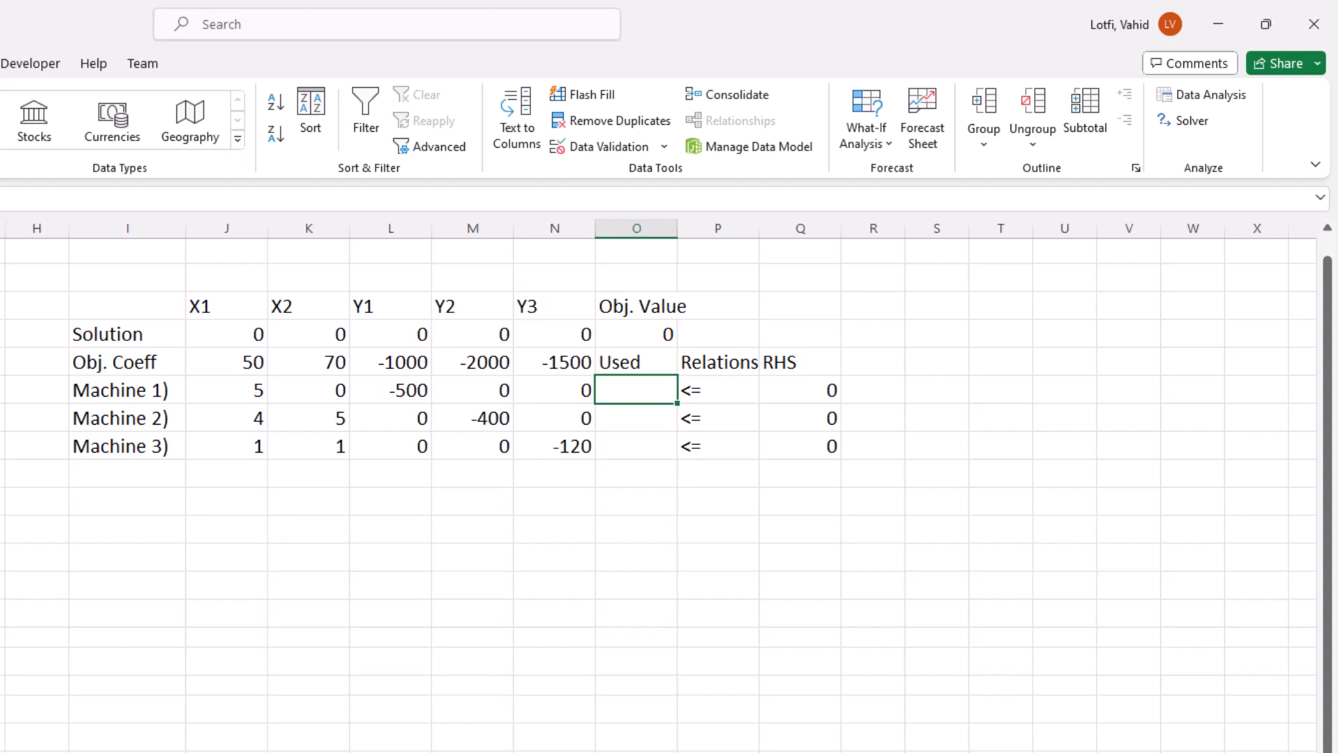
pyautogui.write('=sum')
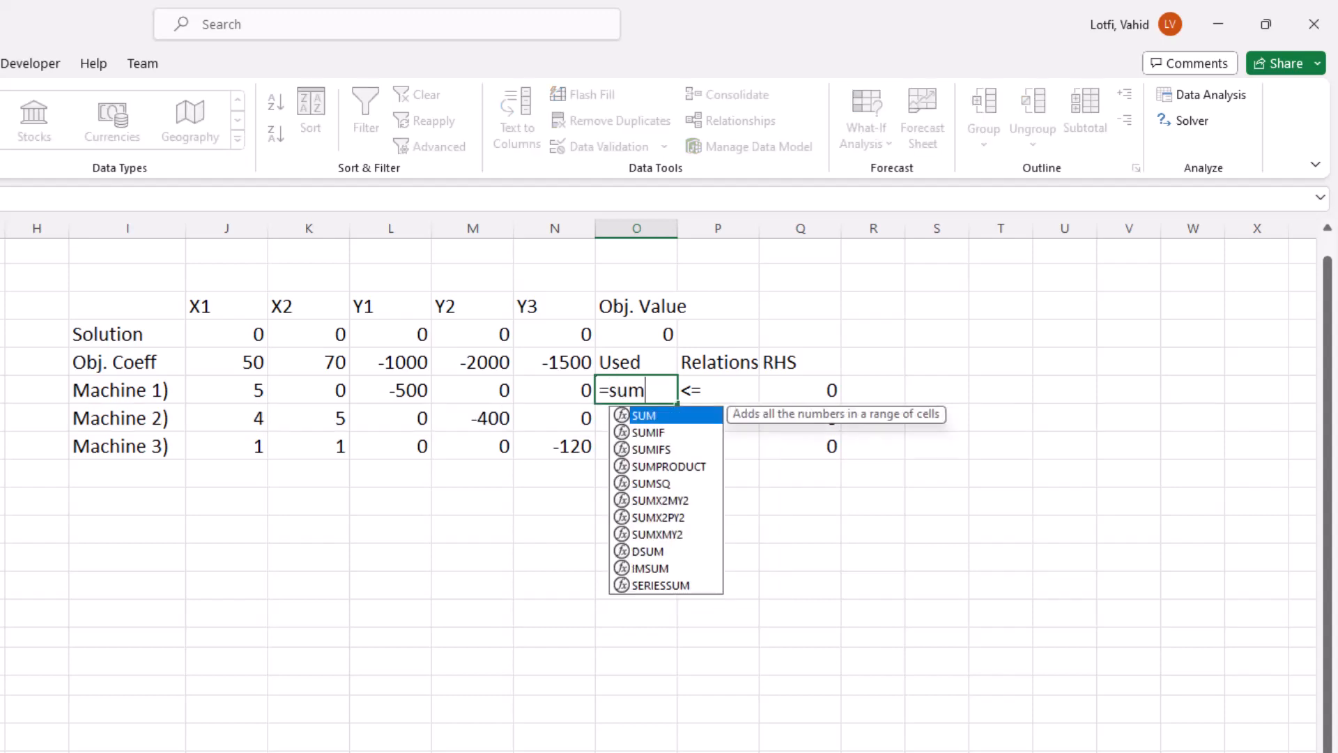
pyautogui.write('pr')
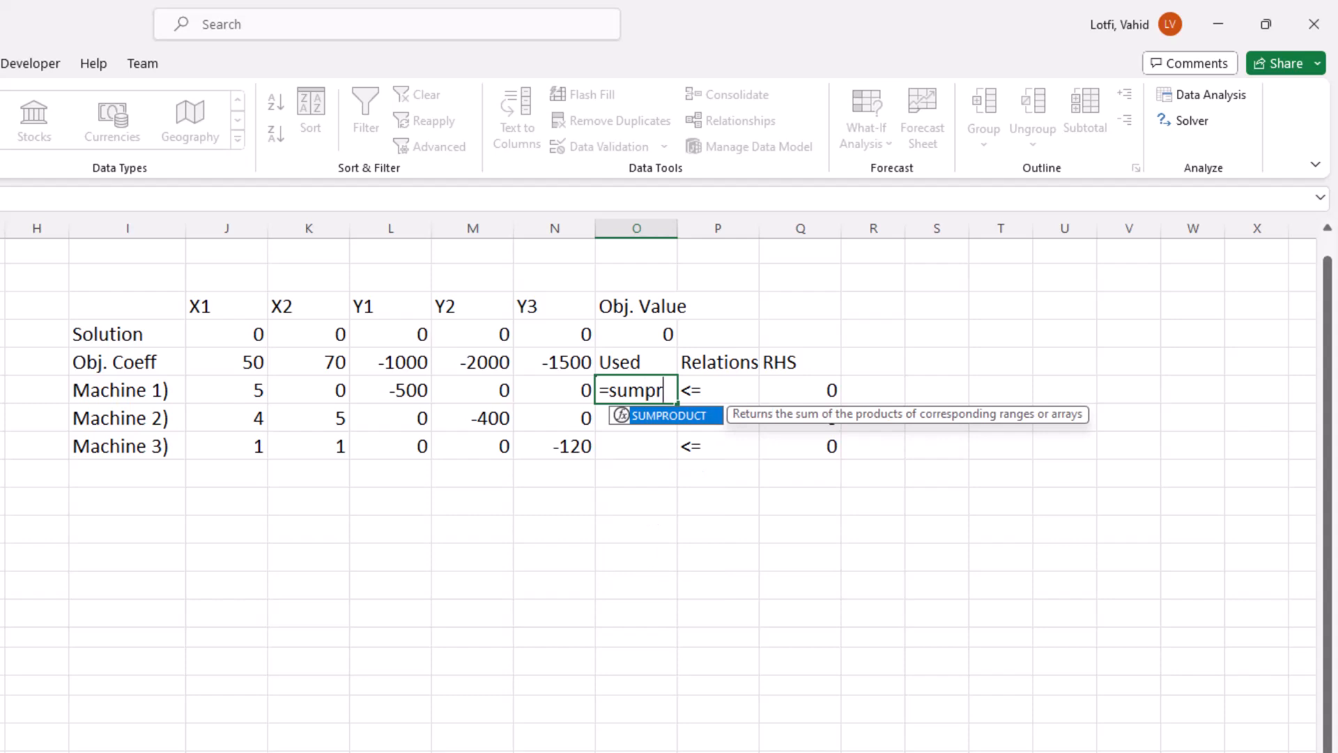
pyautogui.press('Tab')
pyautogui.write('(')
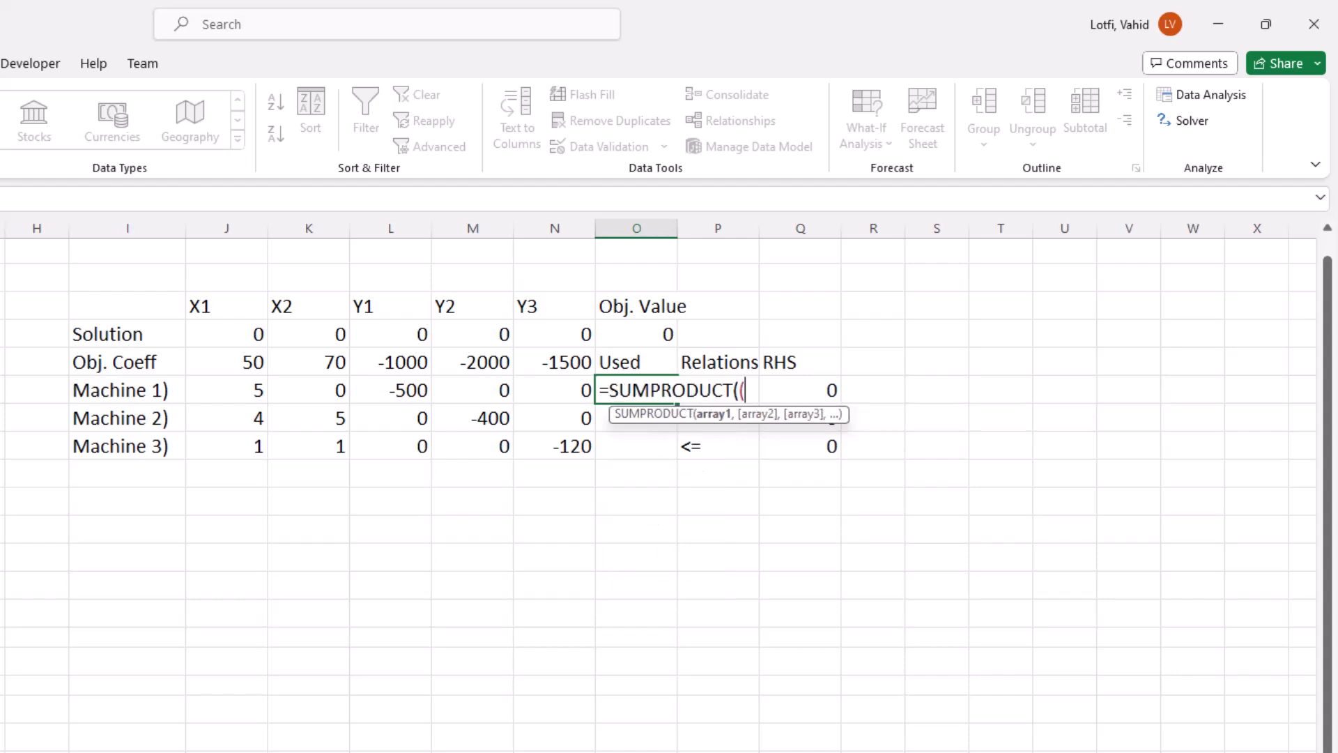
pyautogui.press('BackSpace')
pyautogui.press('Up')
pyautogui.press('Up')
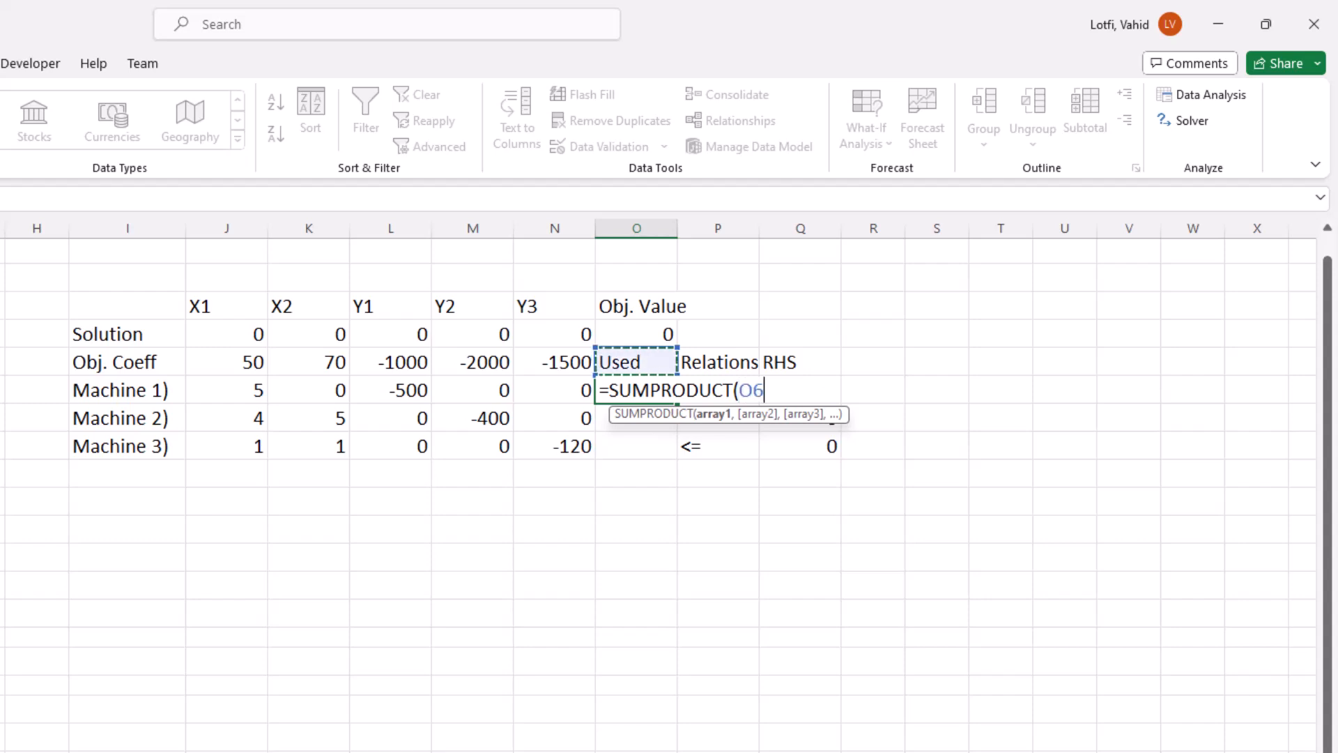
pyautogui.press('Left')
pyautogui.press('Left')
pyautogui.press('Left')
pyautogui.press('Left')
pyautogui.press('Left')
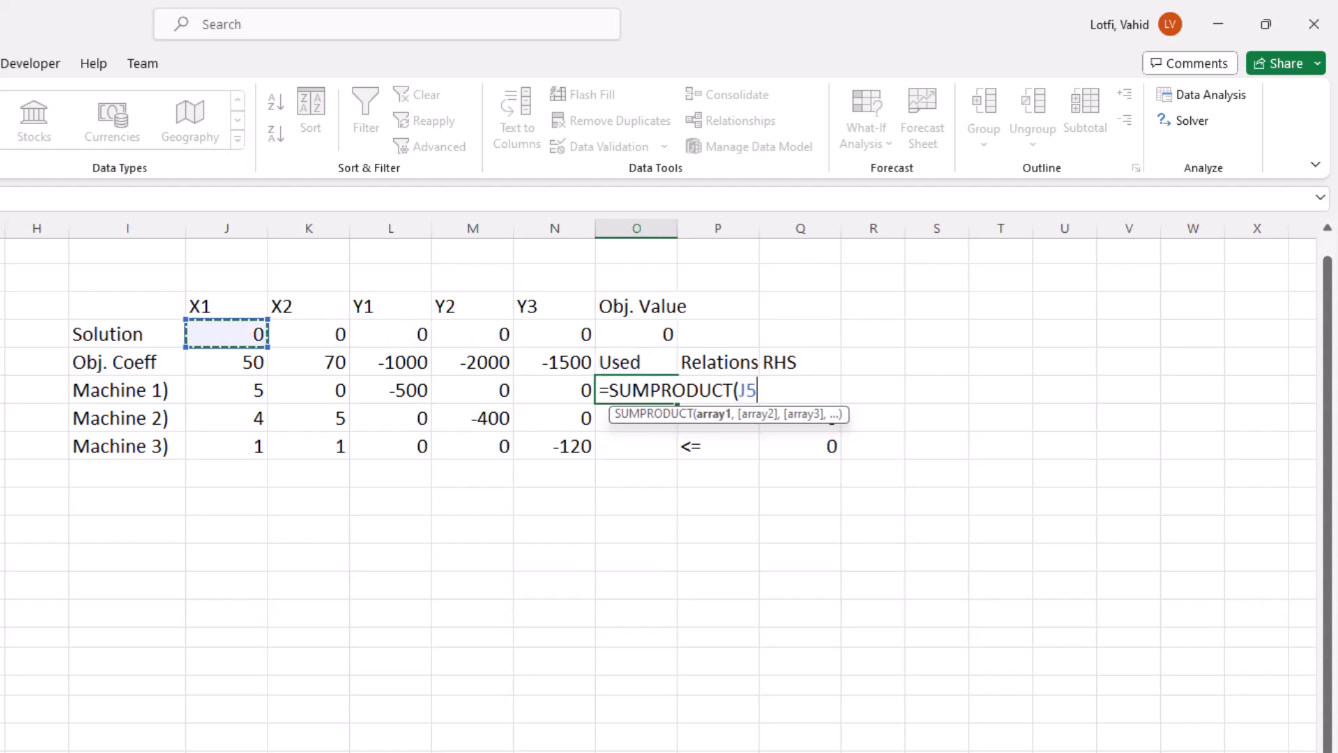
pyautogui.hotkey('shift', 'Right')
pyautogui.hotkey('shift', 'Right')
pyautogui.hotkey('shift', 'Right')
pyautogui.hotkey('shift', 'Right')
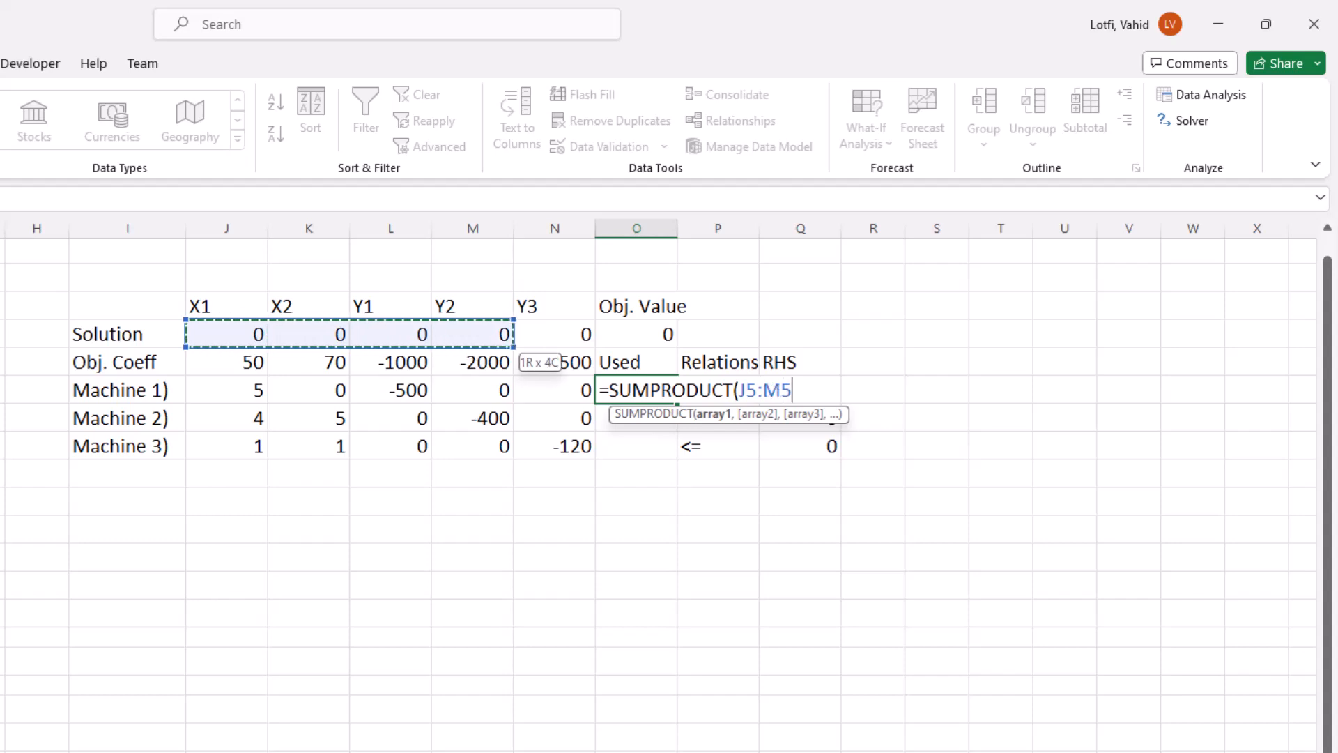
pyautogui.press('F4')
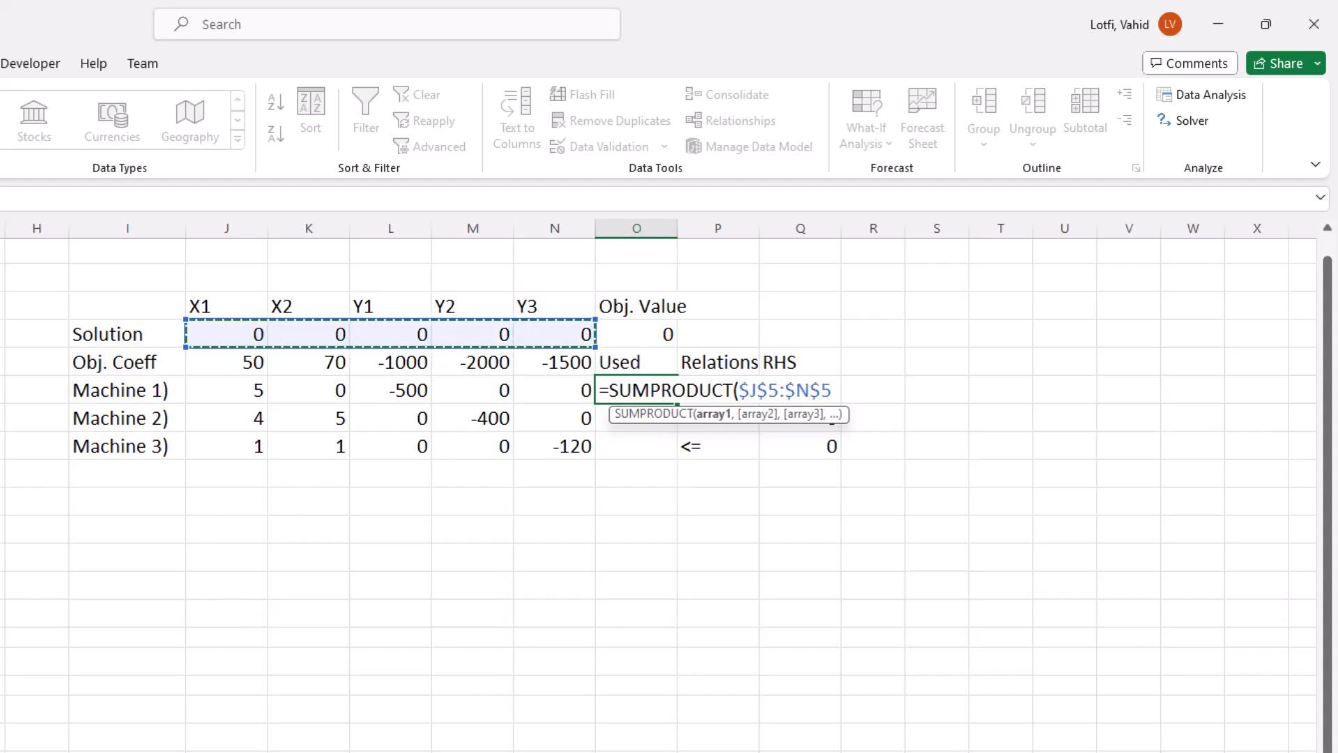
# Complete the Machine 1 usage formula in O7 with the coefficients J7:N7 as its second array
pyautogui.write(',')
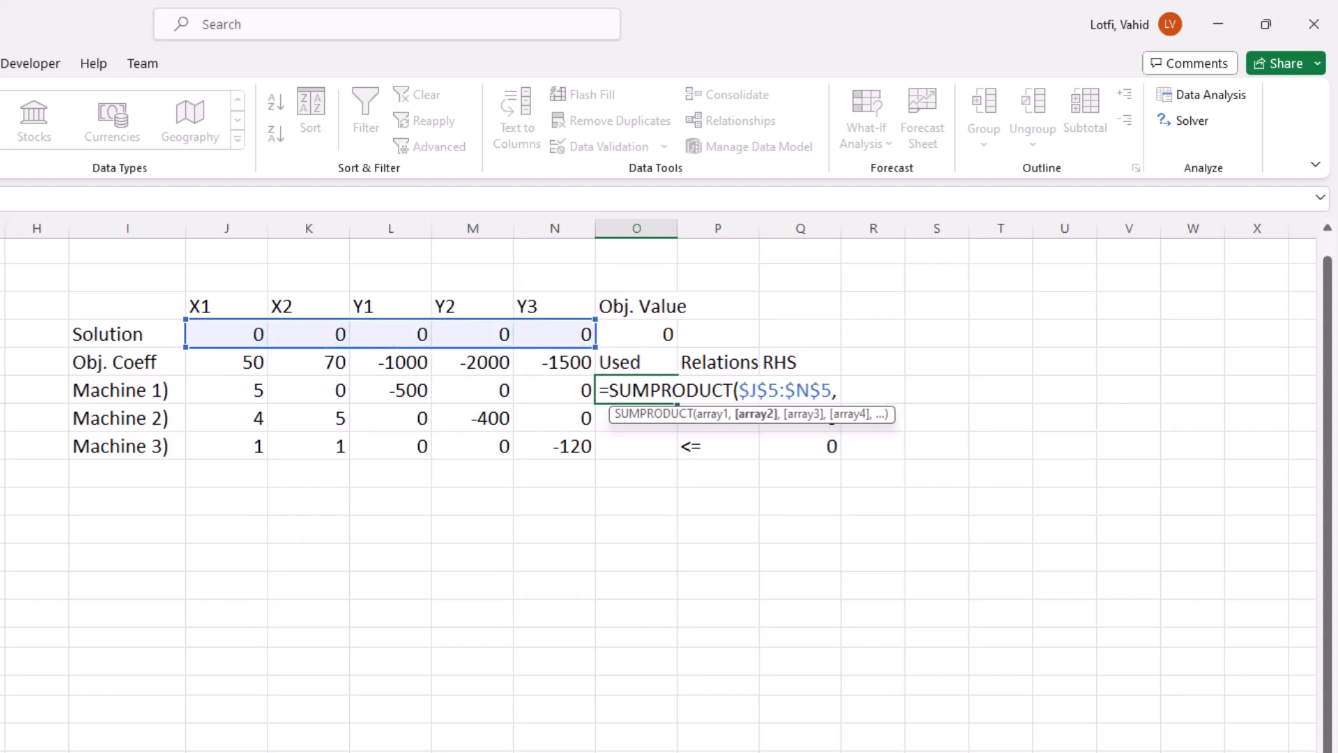
pyautogui.press('Down')
pyautogui.press('Left')
pyautogui.press('Left')
pyautogui.press('Left')
pyautogui.press('Left')
pyautogui.press('Left')
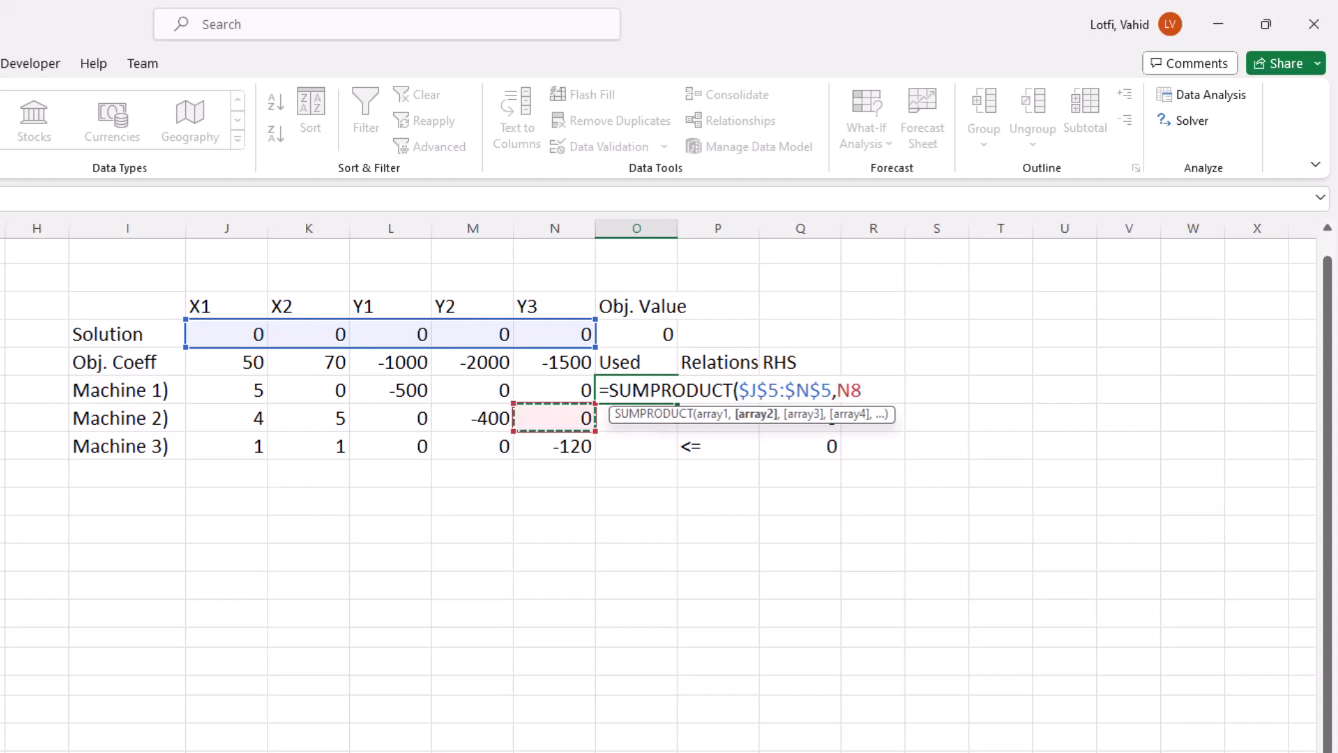
pyautogui.press('Up')
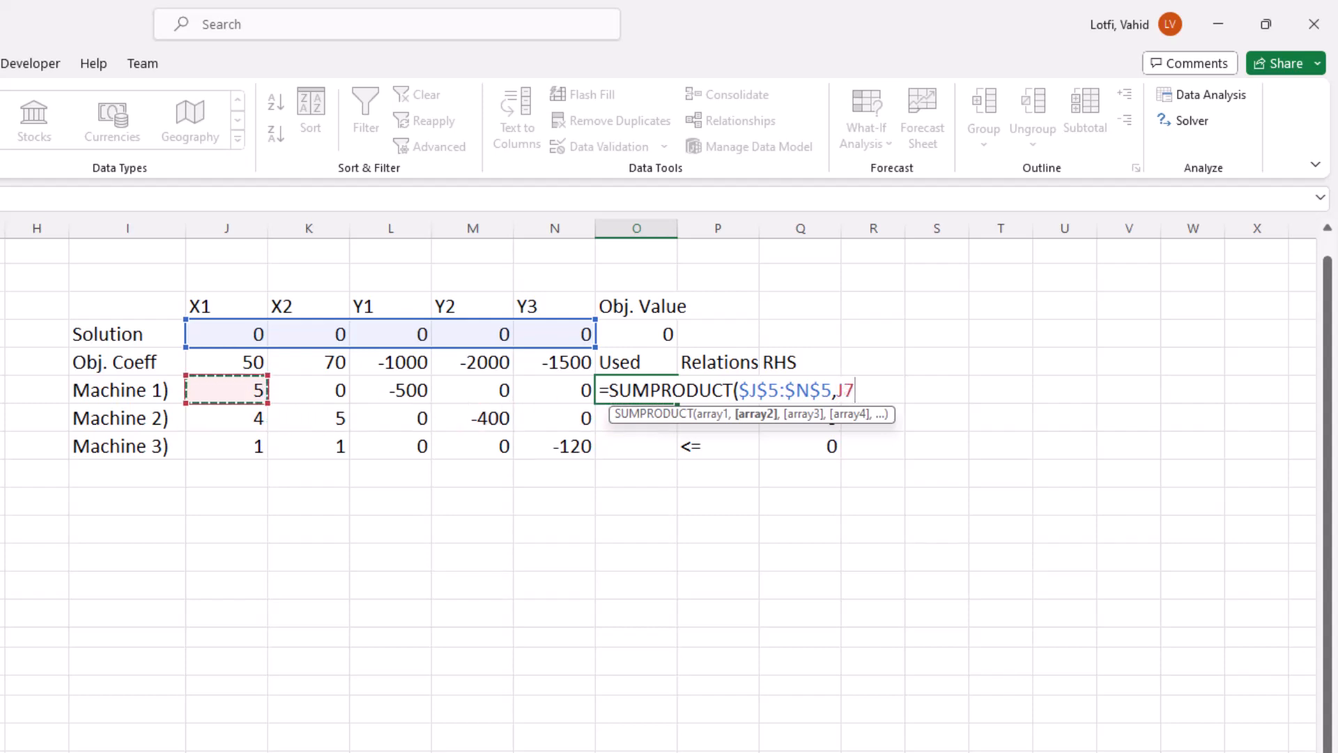
pyautogui.hotkey('shift', 'Right')
pyautogui.hotkey('shift', 'Right')
pyautogui.hotkey('shift', 'Right')
pyautogui.hotkey('shift', 'Right')
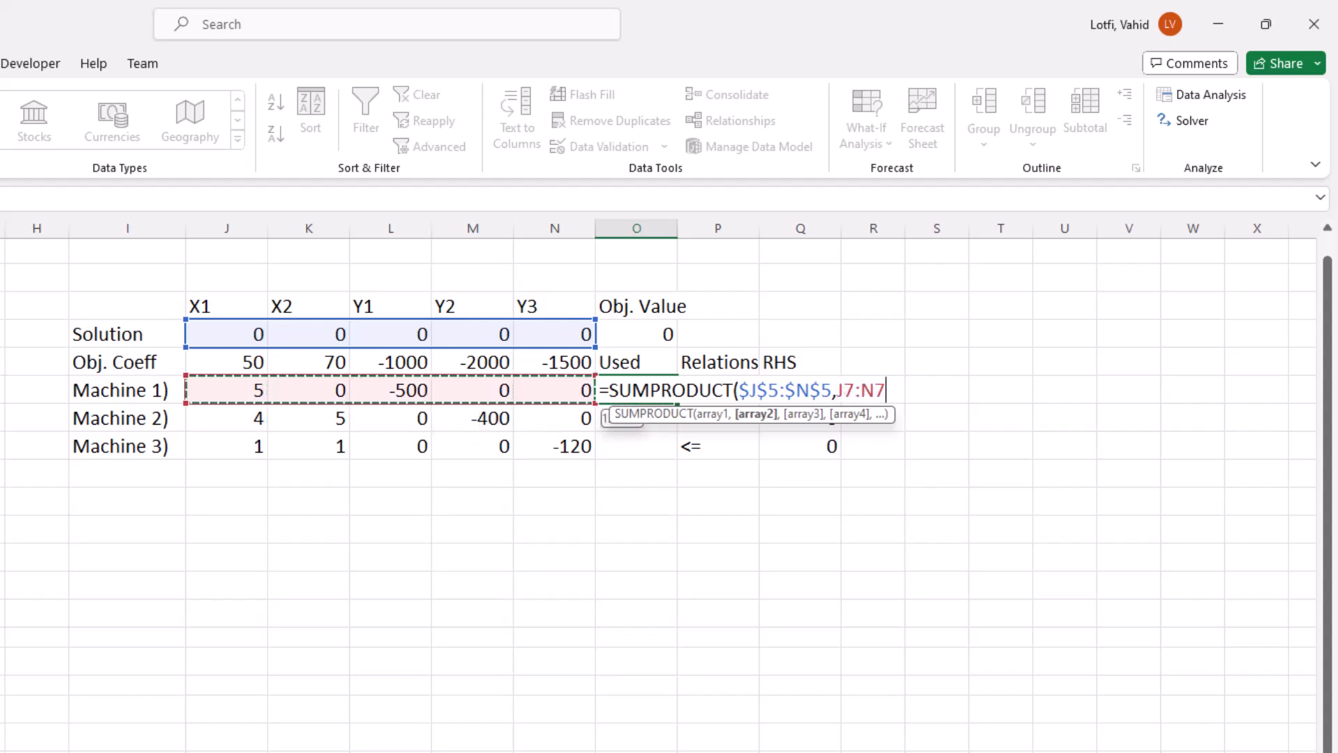
pyautogui.write(')')
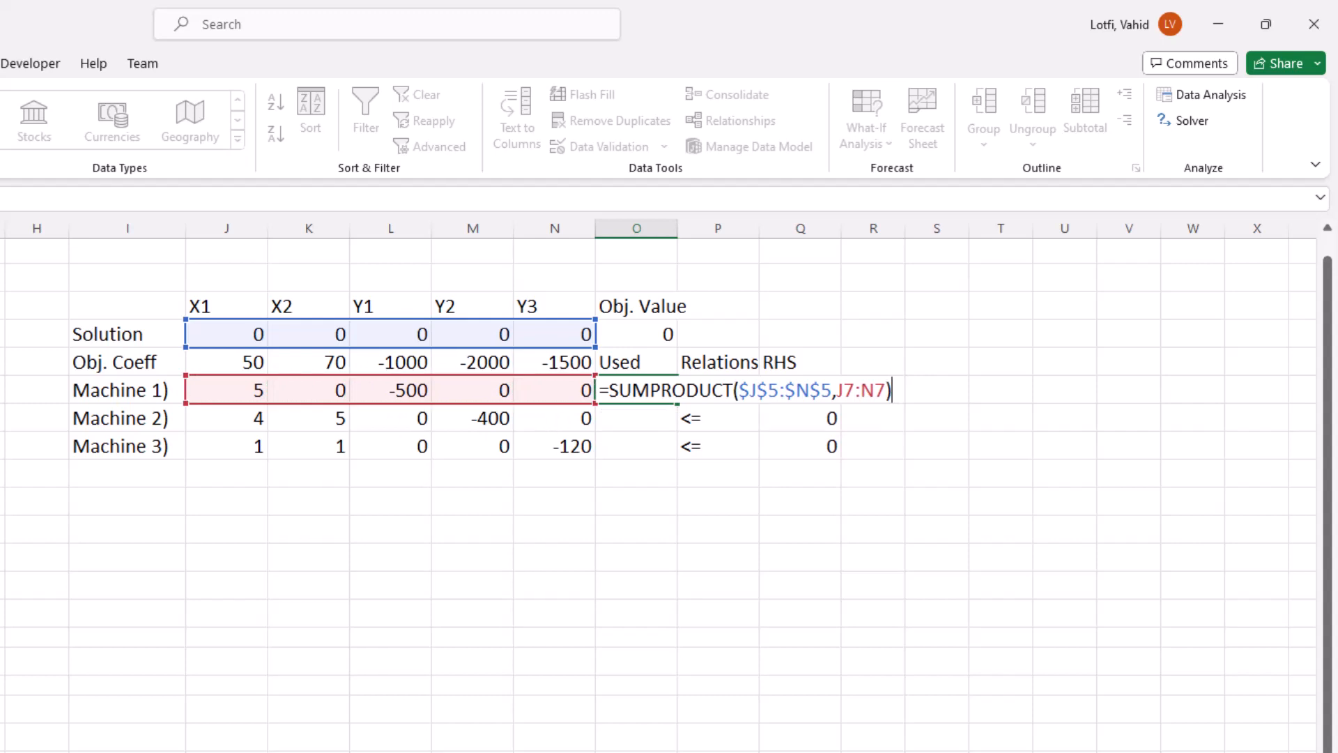
pyautogui.press('Return')
# Copy the usage formula from O7 down to O8 and O9, and check the cell references in O9
pyautogui.press('Up')
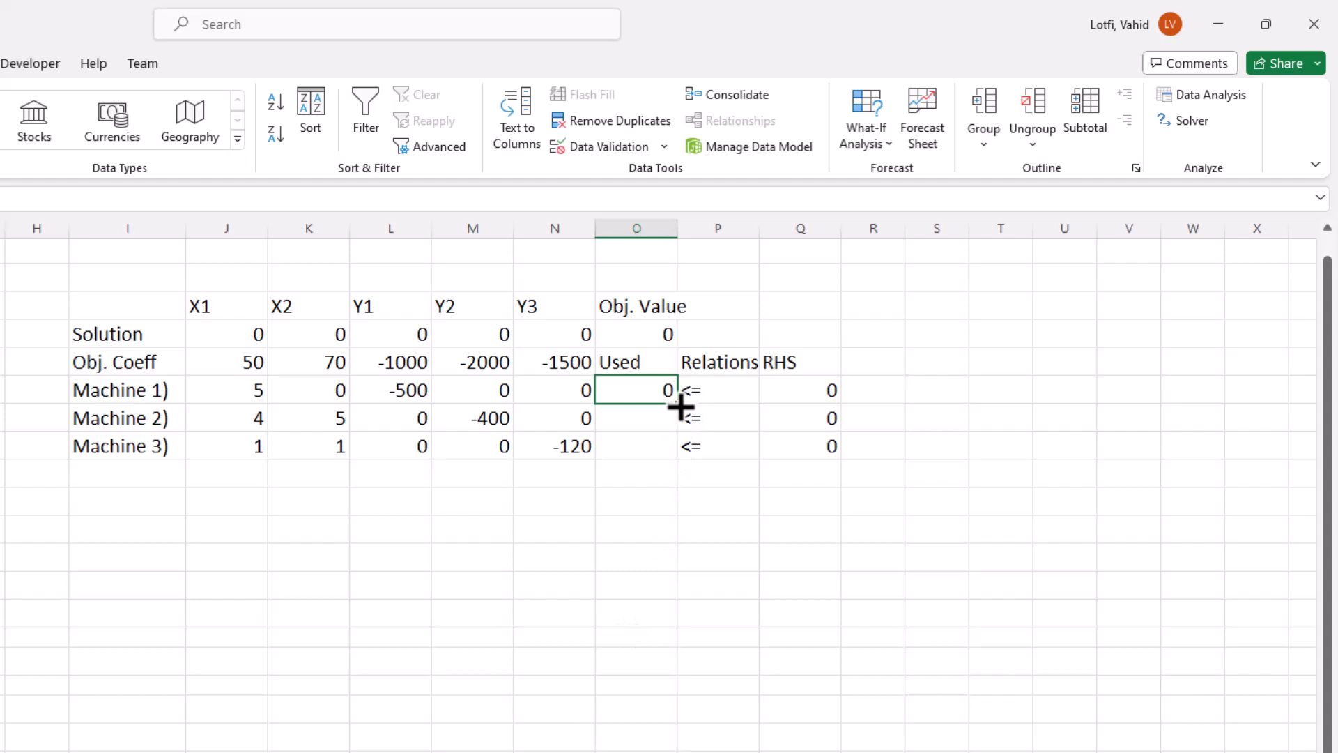
pyautogui.moveTo(681, 405); pyautogui.dragTo(680, 466)
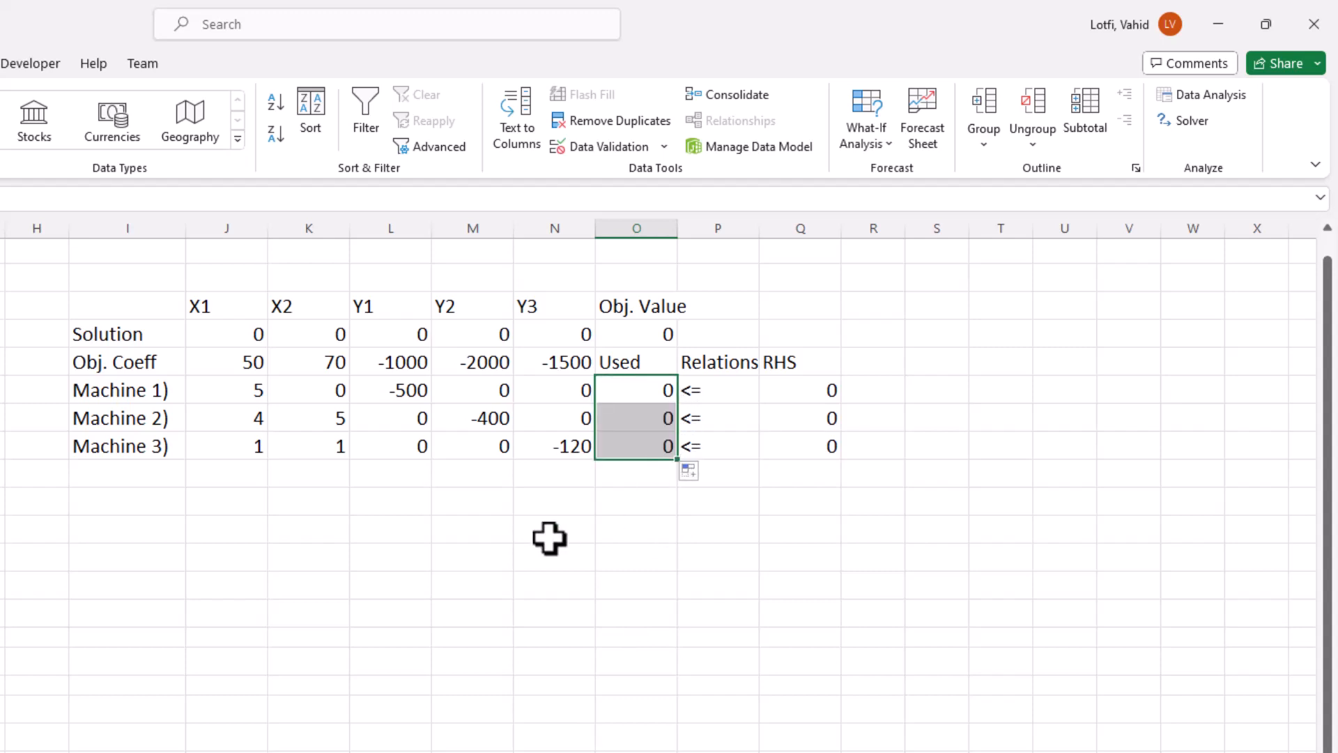
pyautogui.click(641, 443)
pyautogui.doubleClick(640, 444)
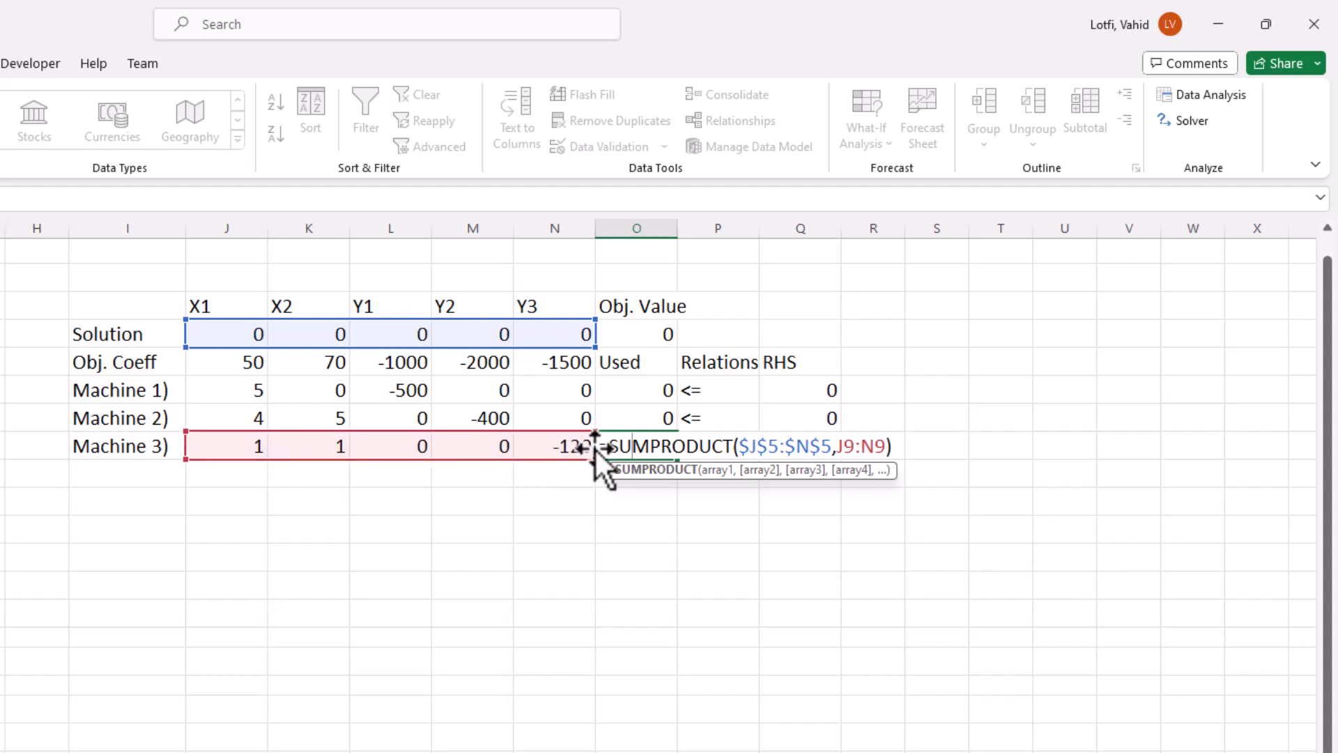
pyautogui.click(650, 474)
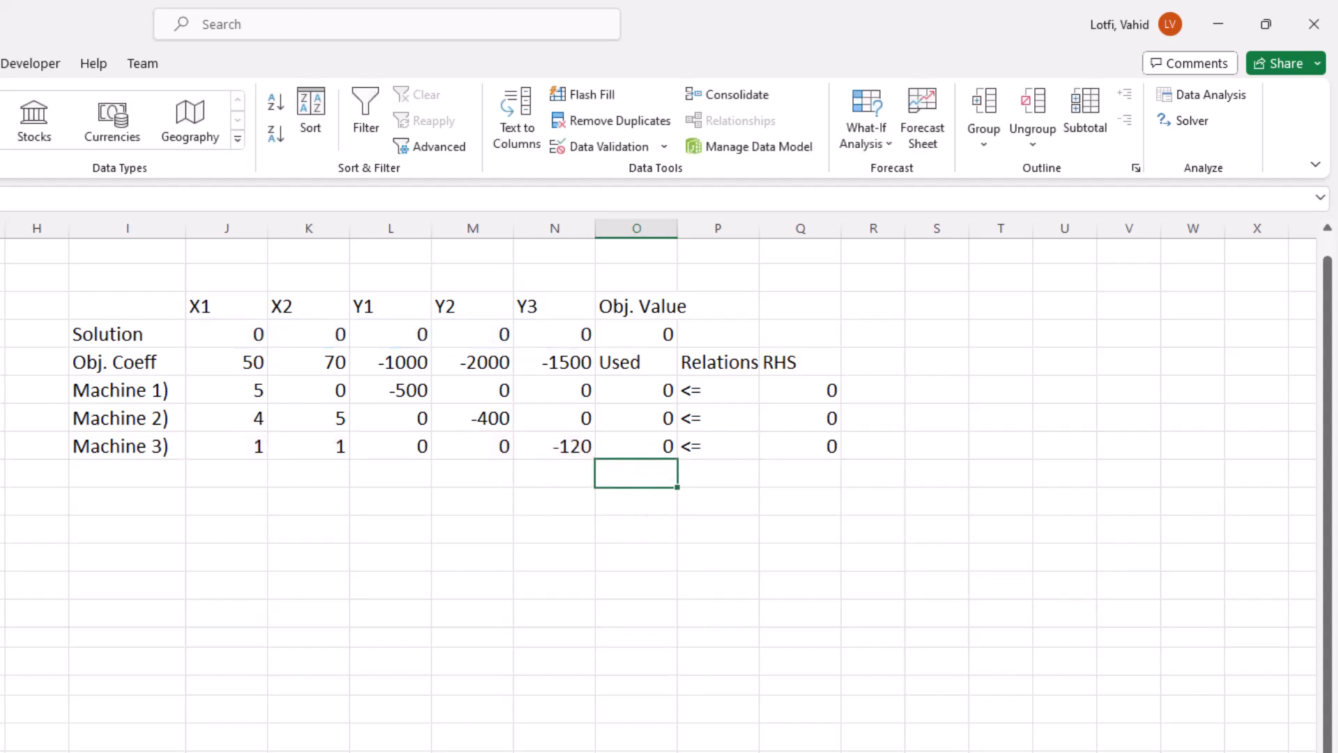
# Open Solver and set $O$5 as the objective and $J$5:$N$5 as the changing variable cells
pyautogui.click(227, 751)
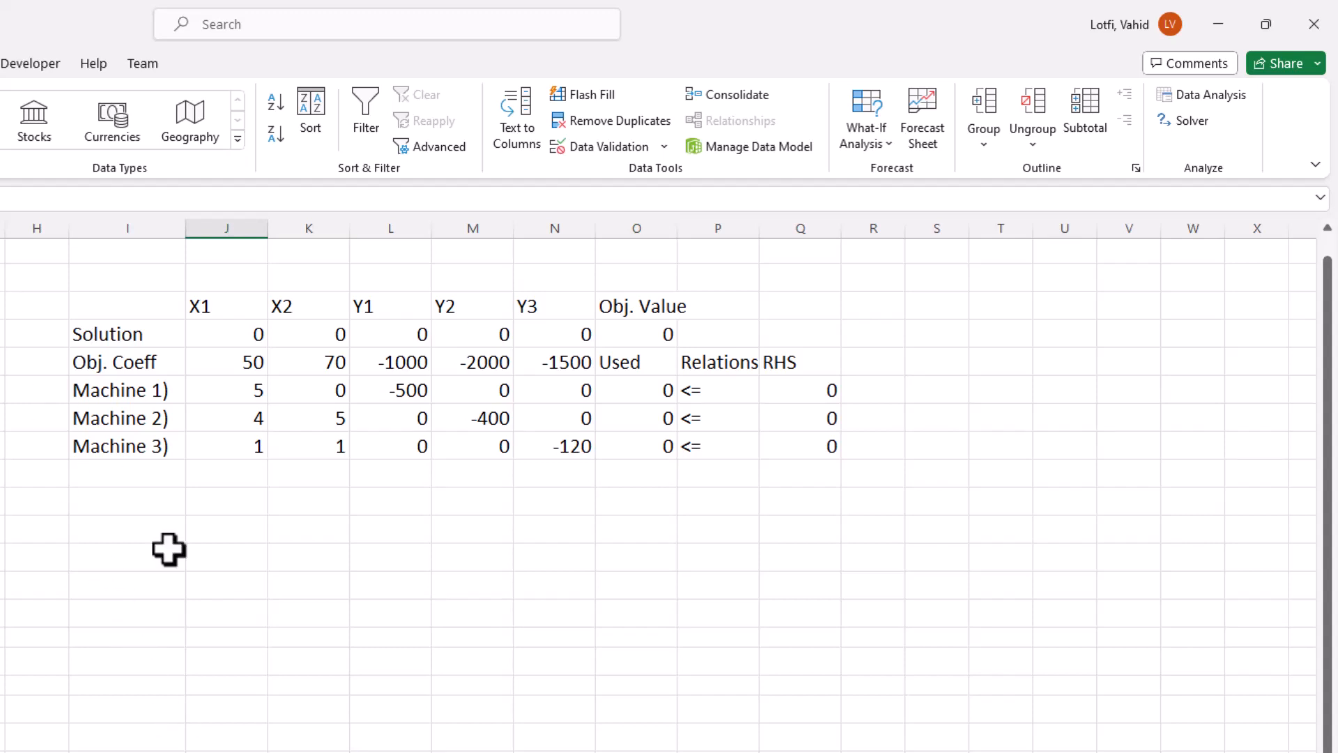
pyautogui.click(1194, 122)
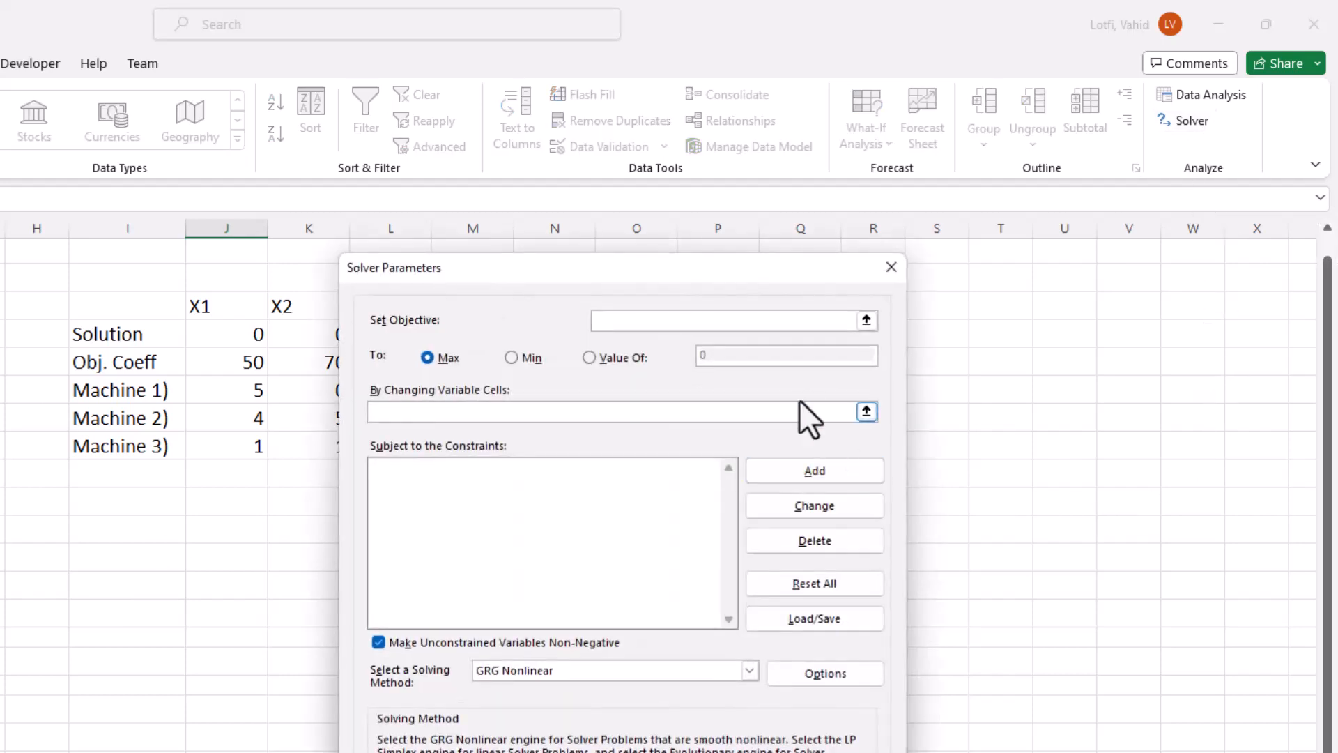
pyautogui.moveTo(793, 263); pyautogui.dragTo(1078, 189)
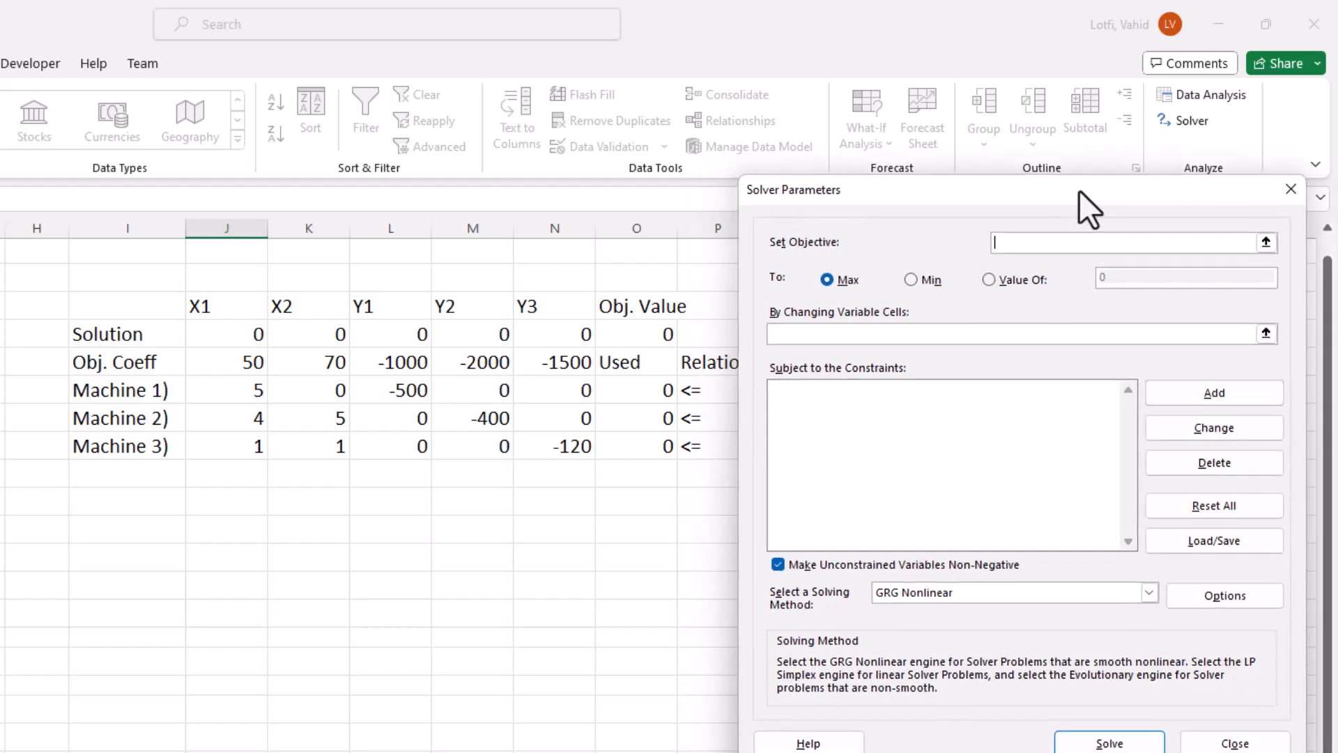
pyautogui.click(1001, 246)
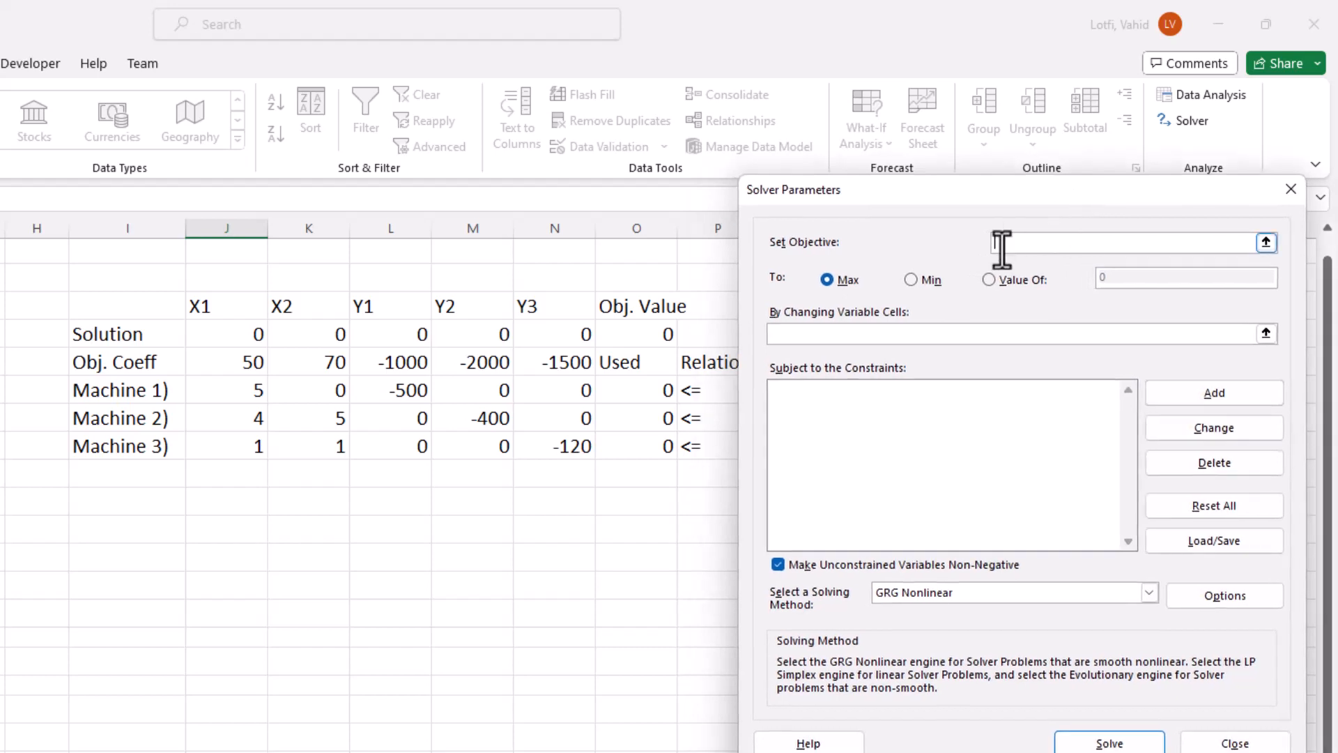
pyautogui.click(639, 335)
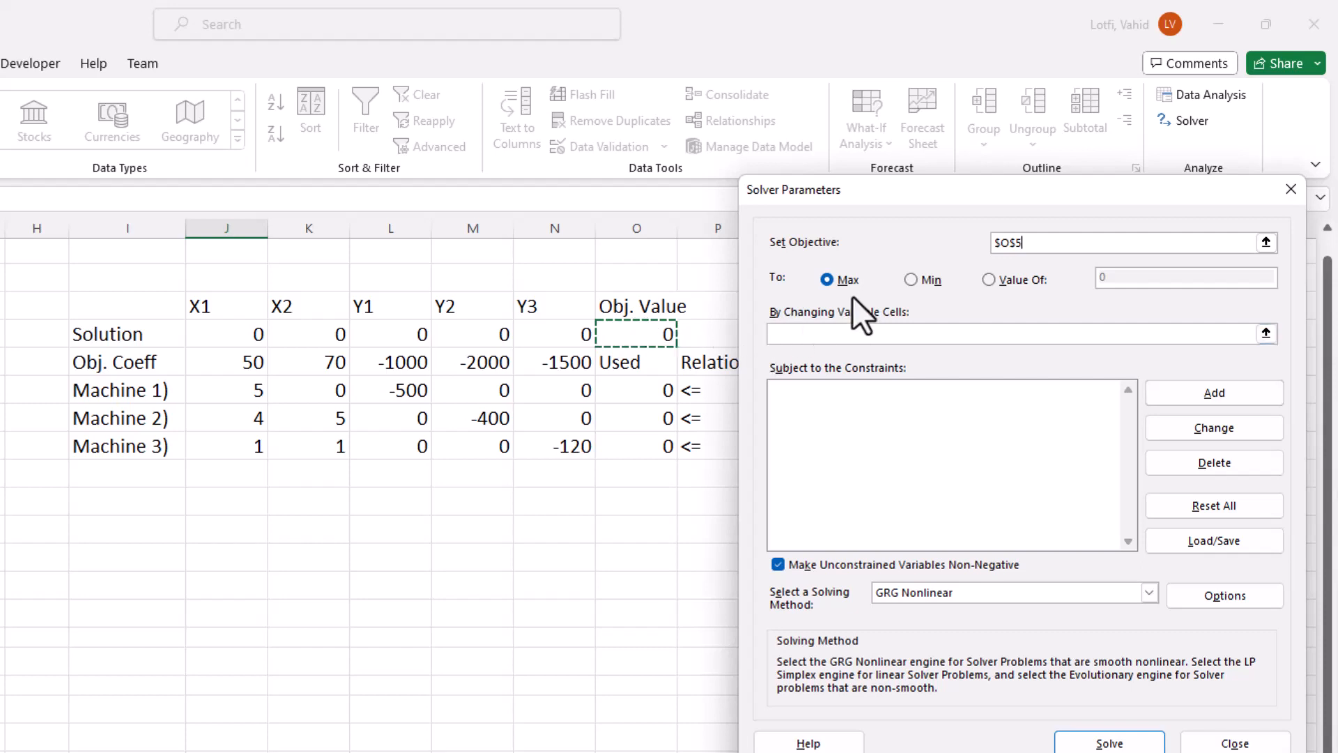
pyautogui.click(799, 334)
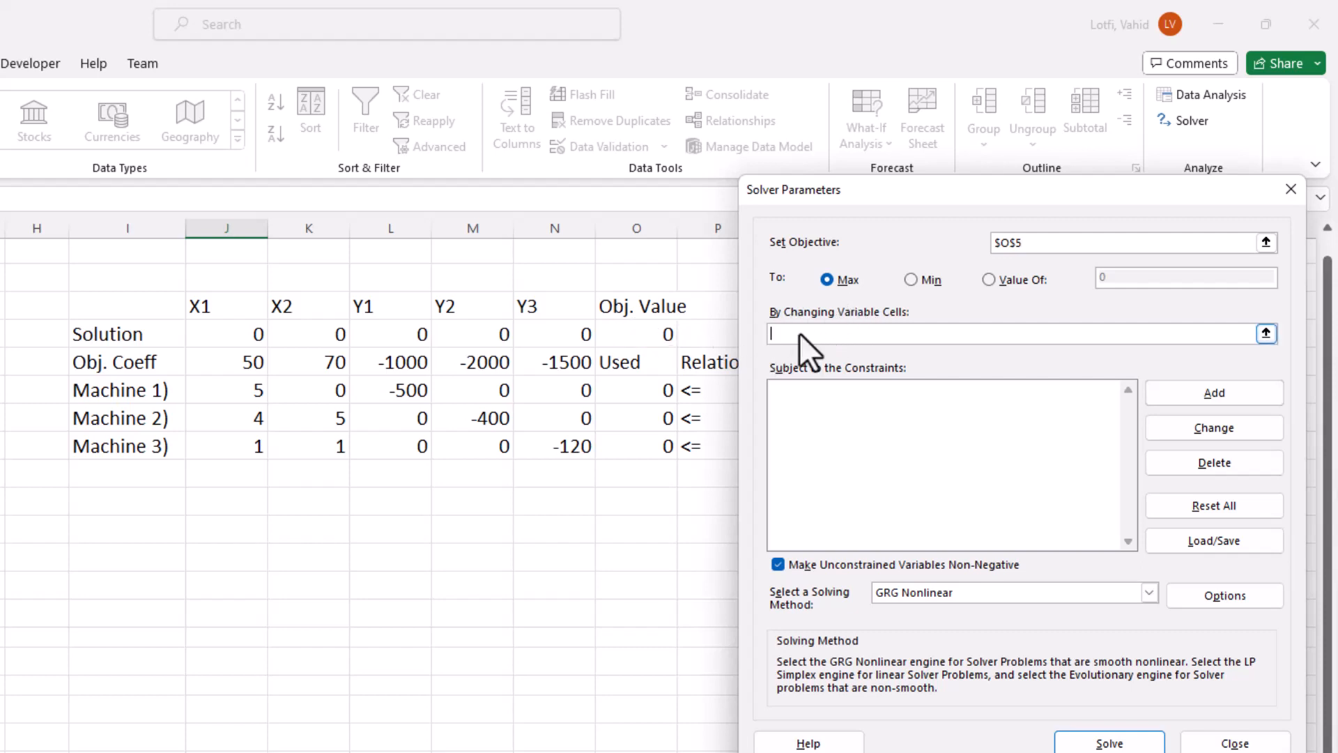
pyautogui.moveTo(237, 331); pyautogui.dragTo(531, 335)
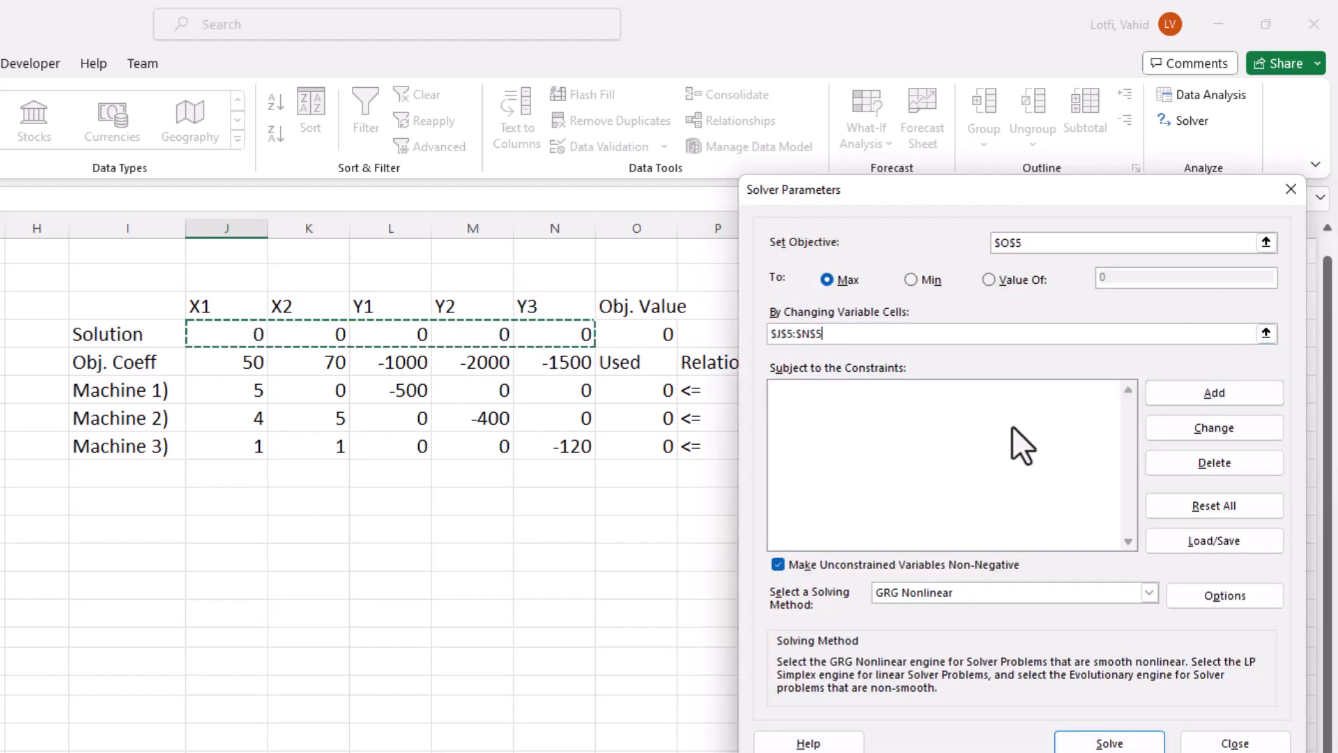
# Add a Solver constraint requiring the machine usage cells $O$7:$O$9 to be <= the right-hand sides $Q$7:$Q$9
pyautogui.click(1177, 395)
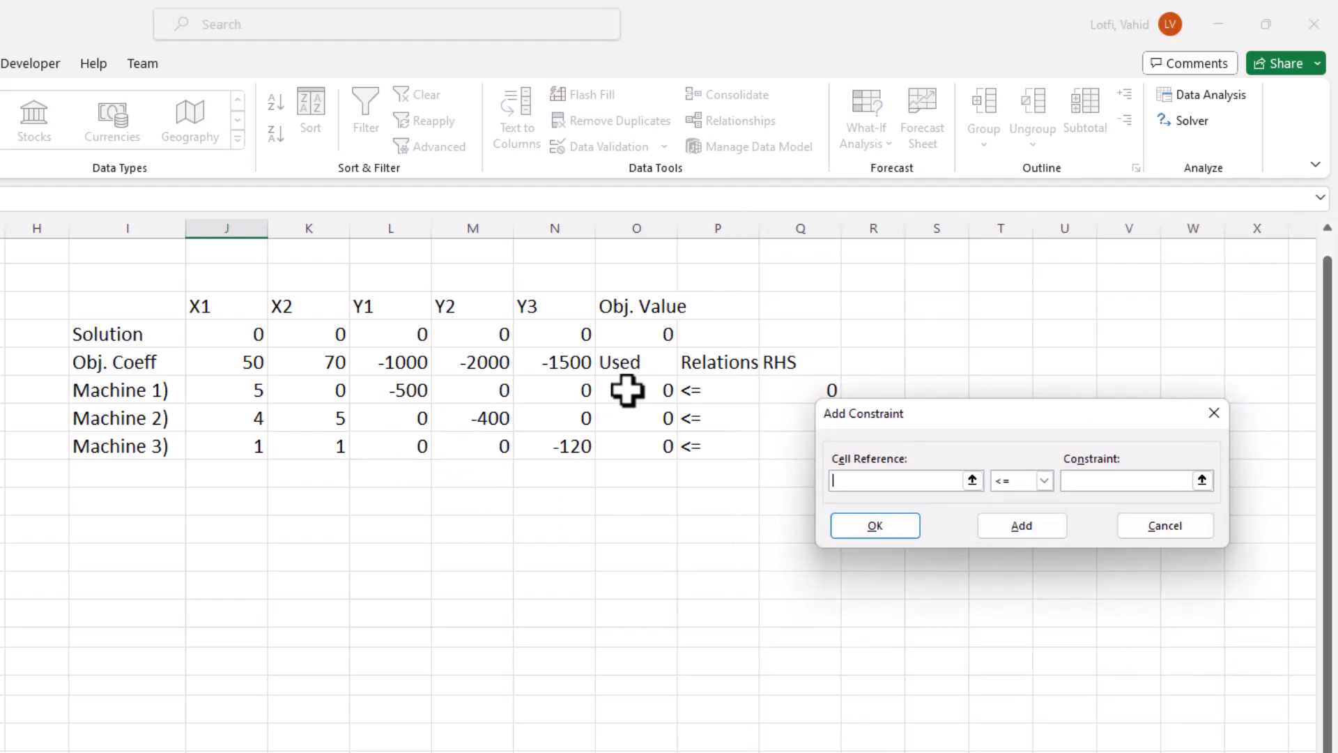
pyautogui.click(627, 390)
pyautogui.moveTo(627, 390); pyautogui.dragTo(627, 436)
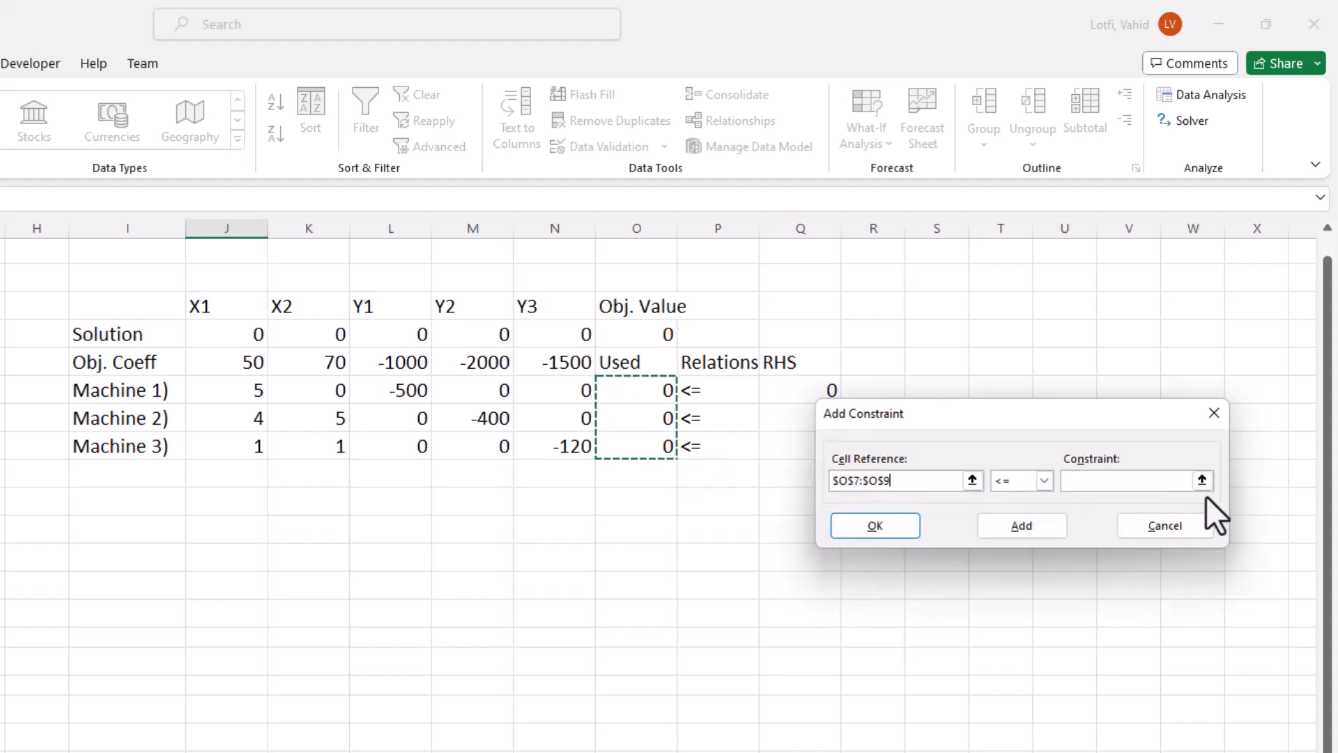
pyautogui.click(1080, 481)
pyautogui.moveTo(785, 388); pyautogui.dragTo(782, 446)
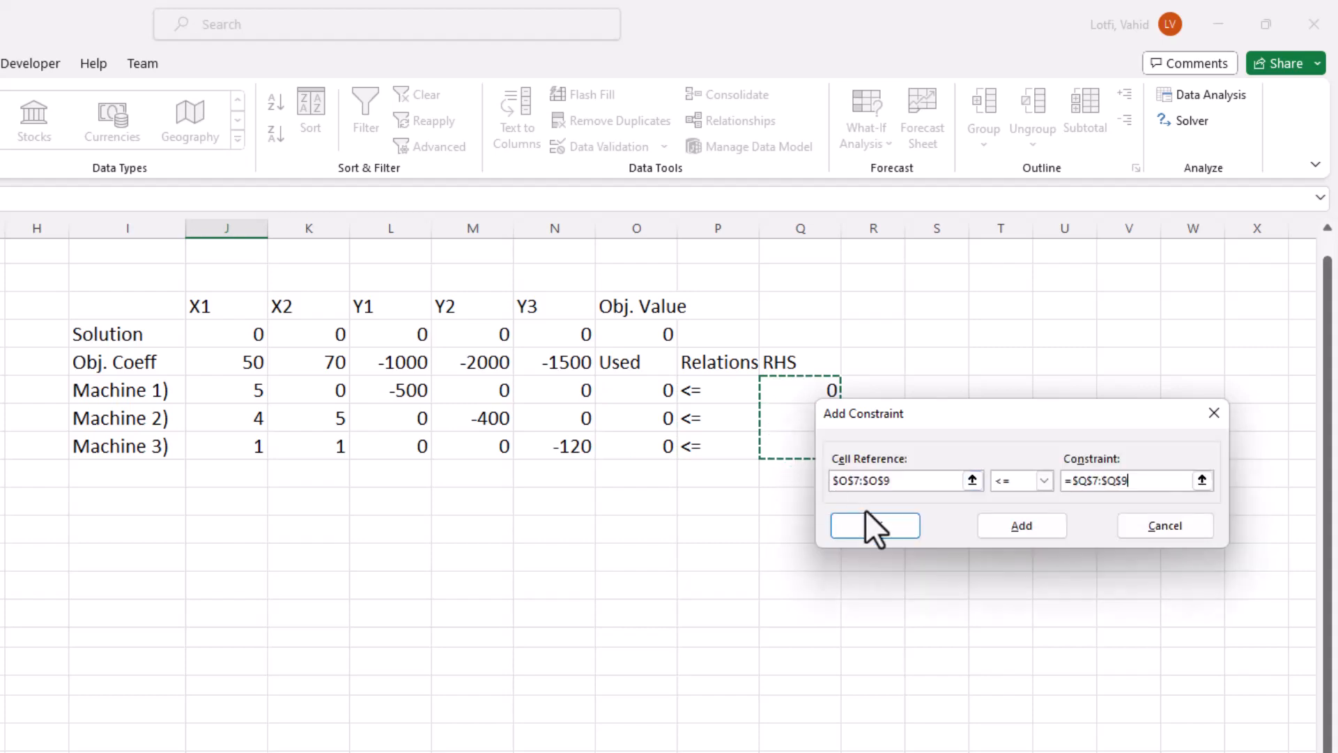
pyautogui.click(1032, 529)
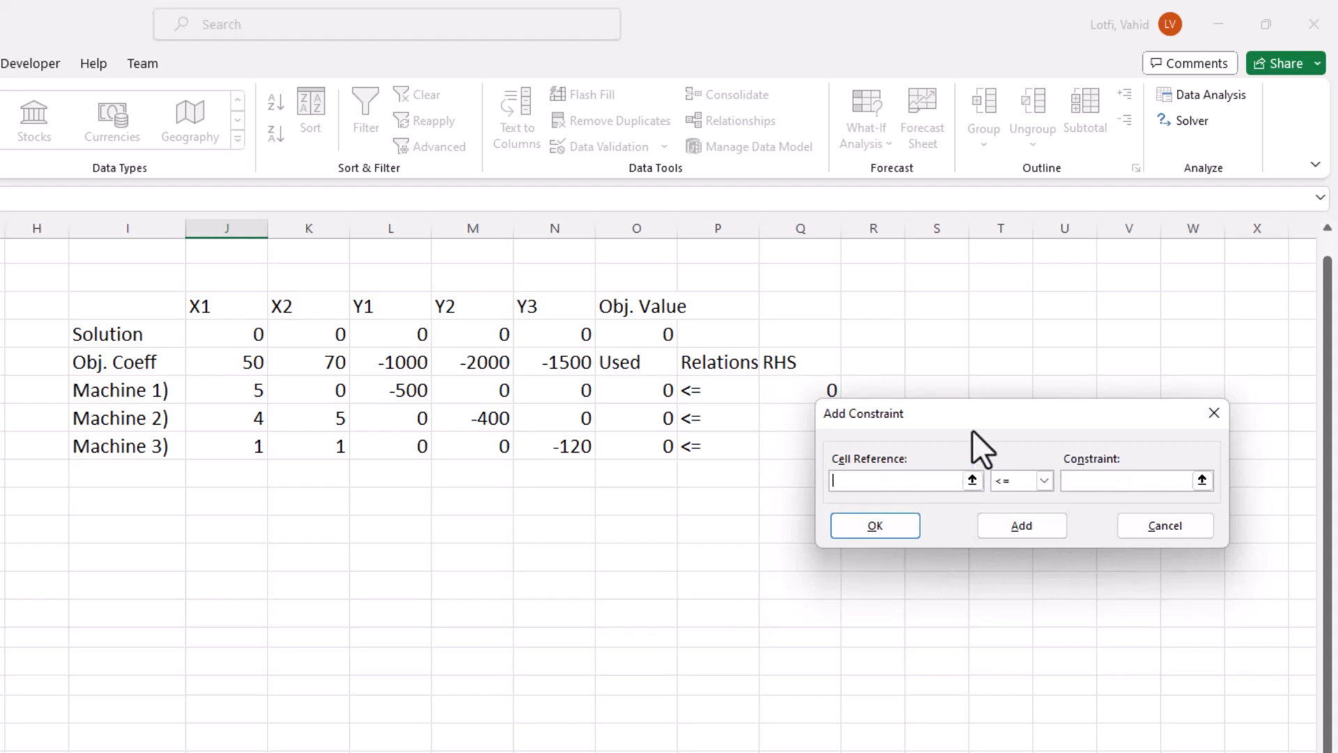
# Add a binary constraint on the Y1 to Y3 solution cells $L$5:$N$5 and return to the Solver parameters
pyautogui.moveTo(993, 416); pyautogui.dragTo(767, 513)
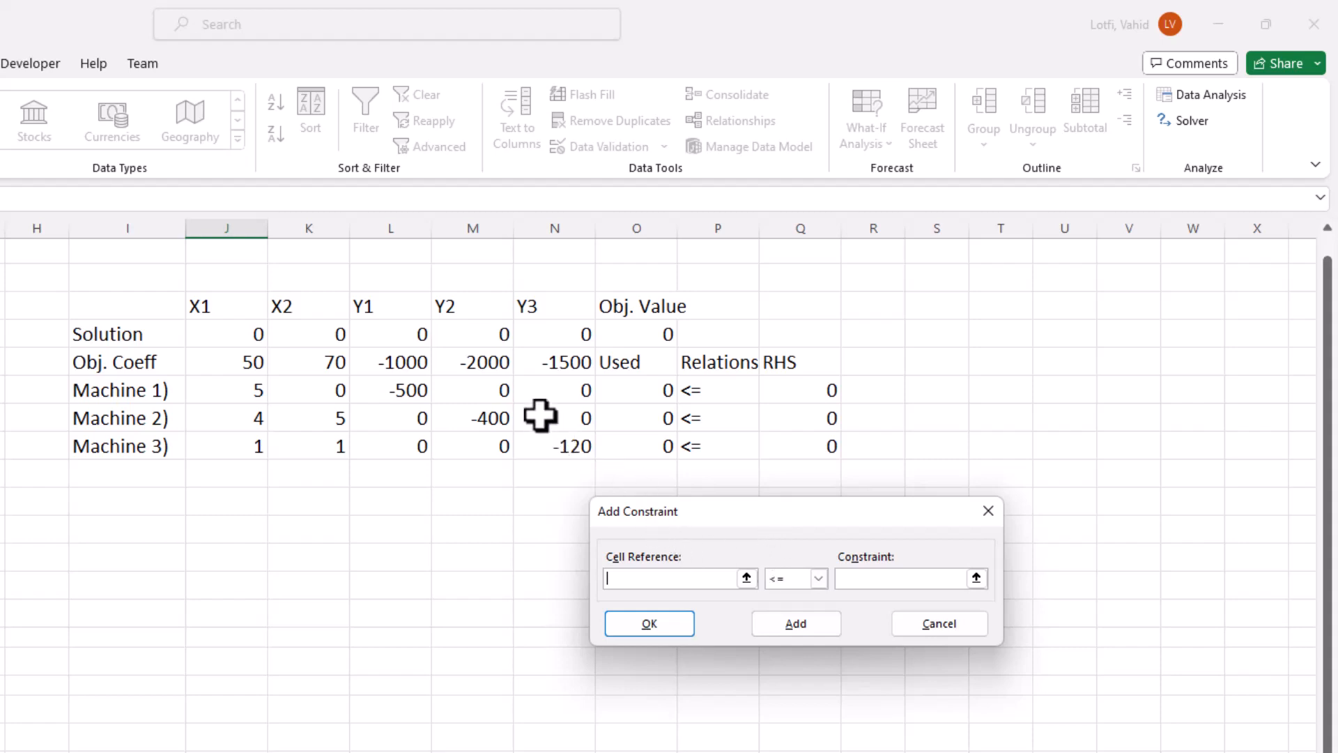
pyautogui.moveTo(409, 337); pyautogui.dragTo(535, 335)
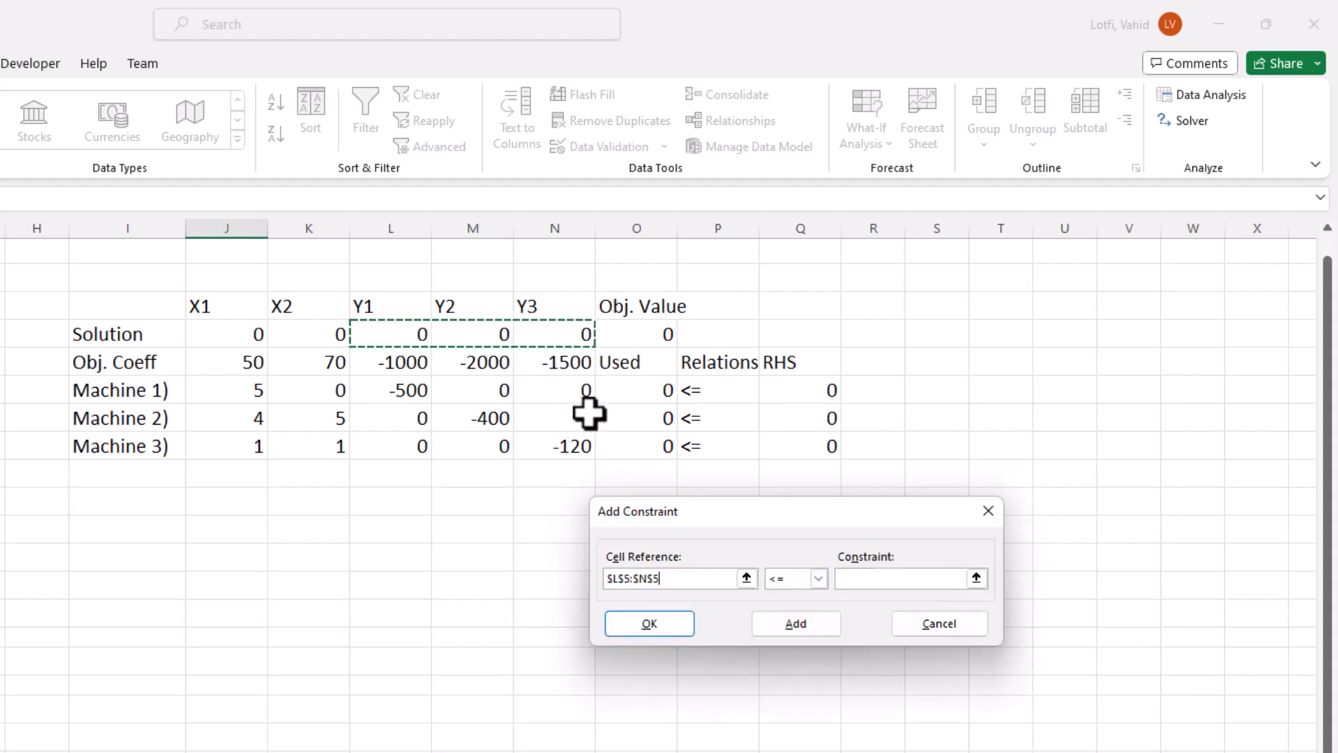
pyautogui.click(820, 579)
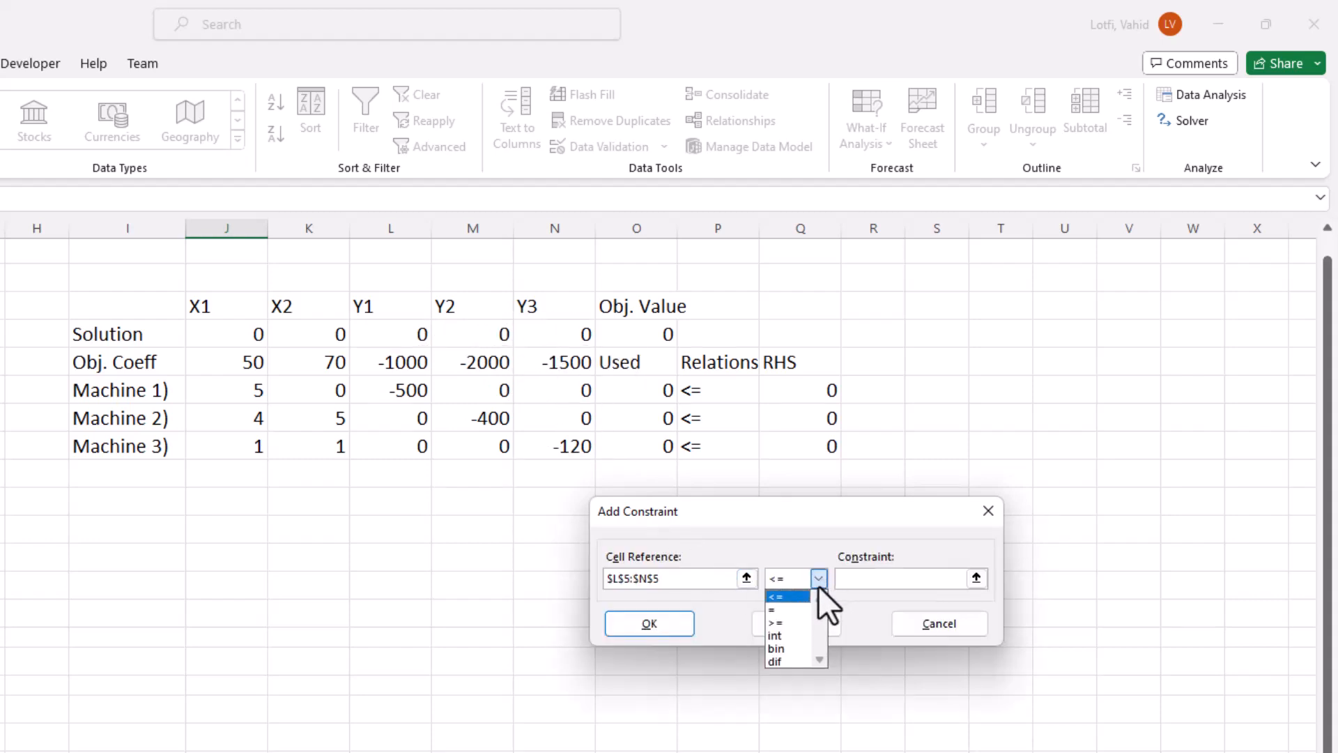
pyautogui.click(796, 649)
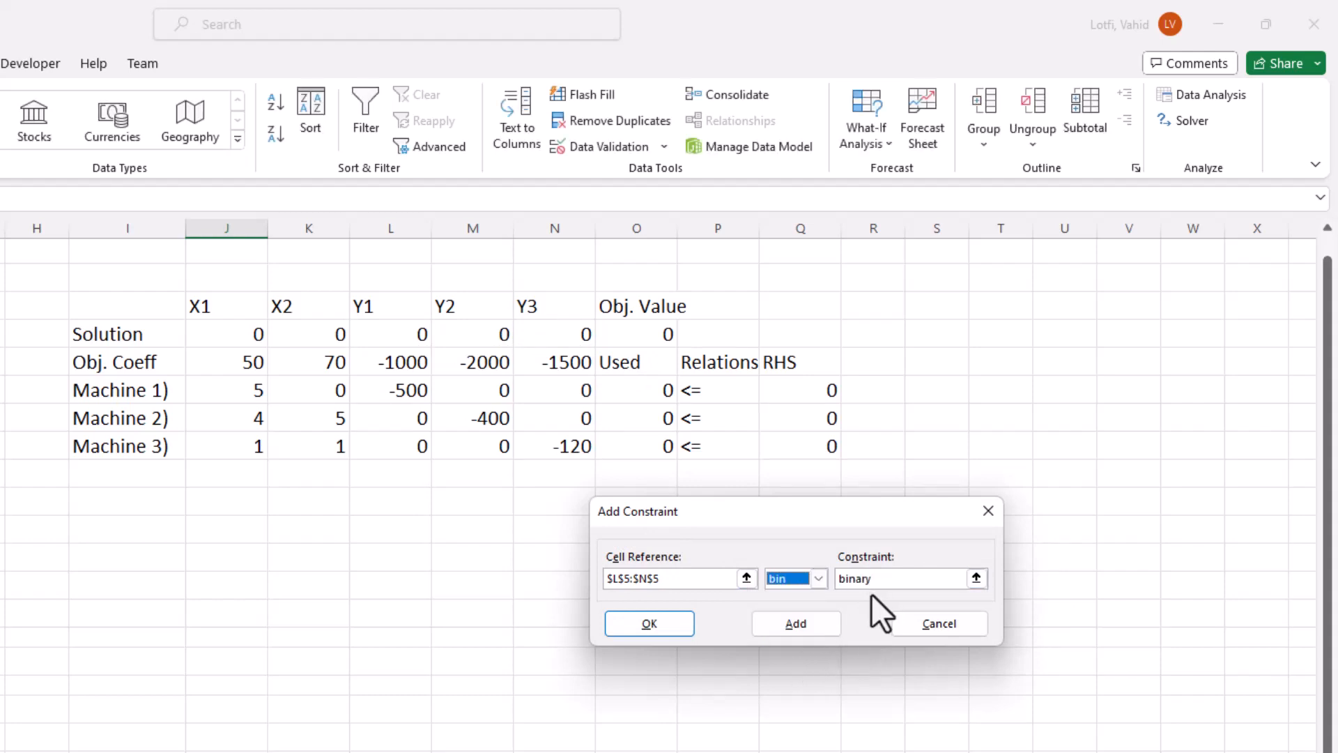
pyautogui.click(649, 623)
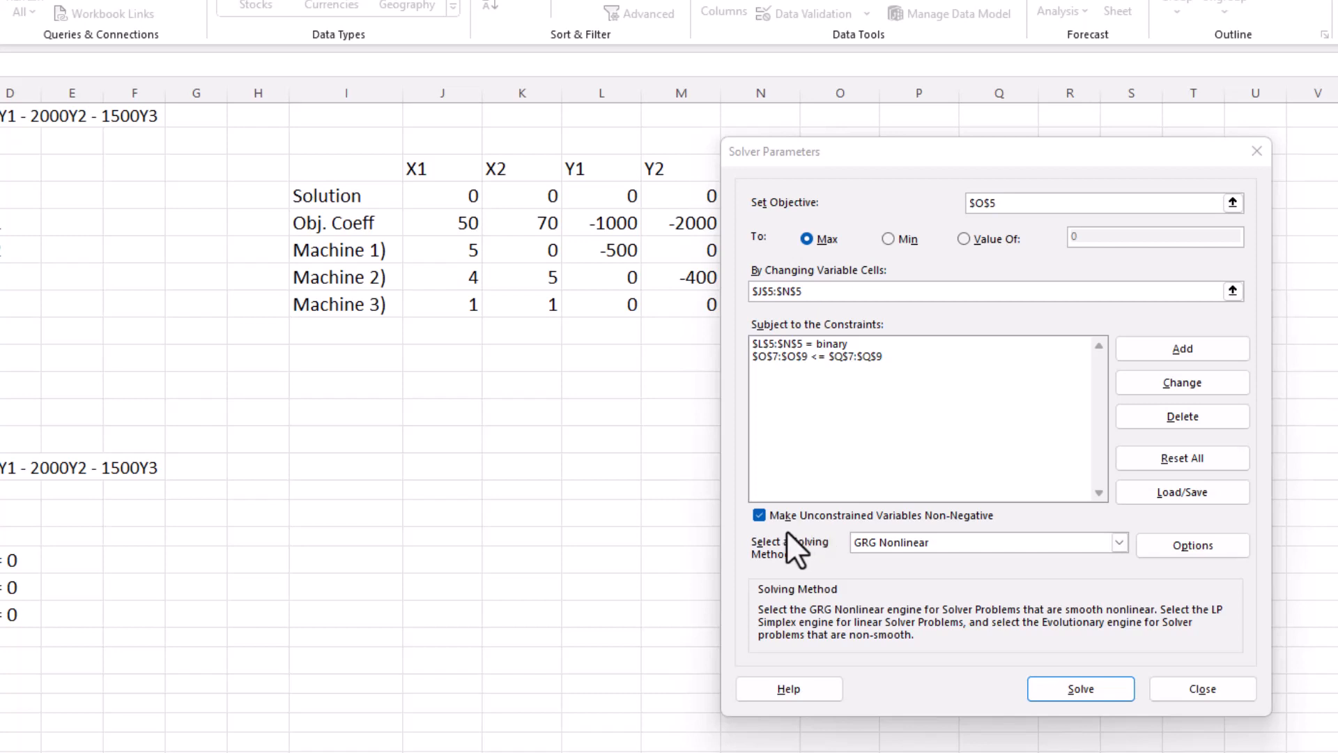
# Solve the model with the Simplex LP method and keep the Solver solution
pyautogui.click(1119, 543)
pyautogui.click(900, 571)
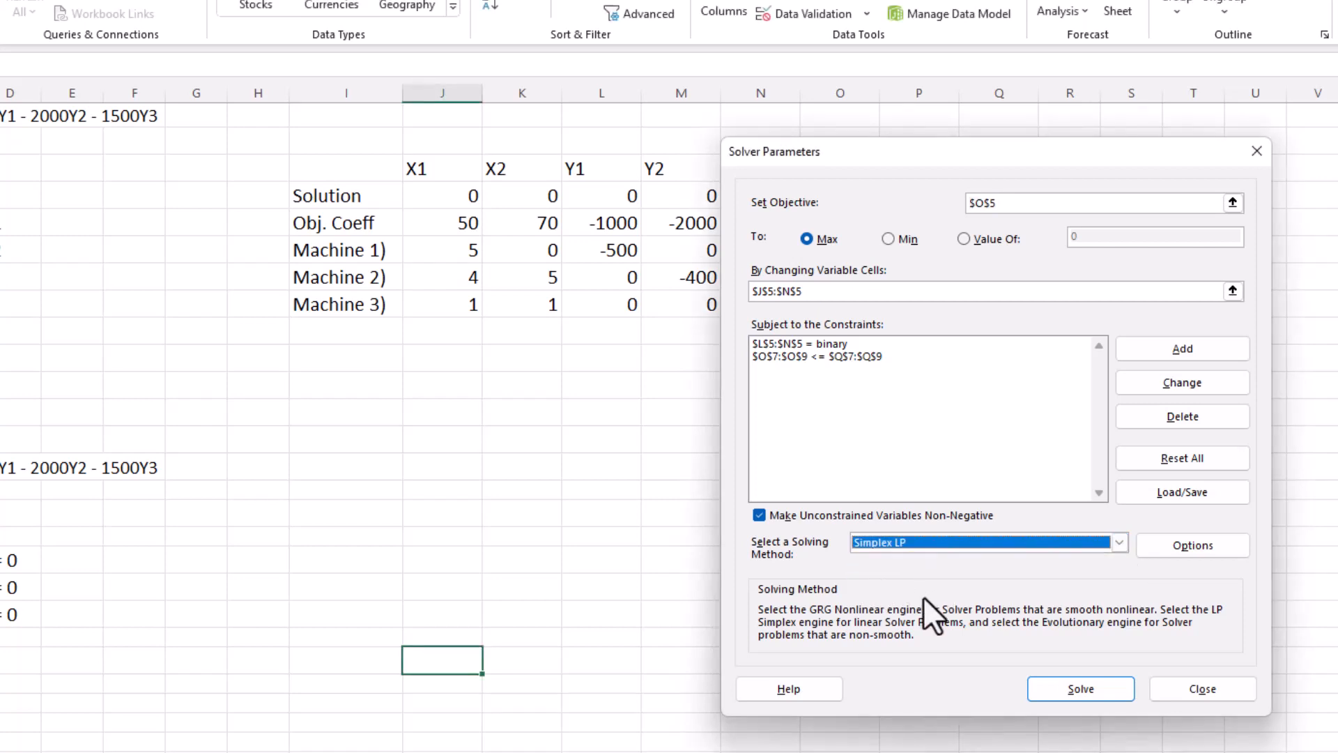
pyautogui.click(1081, 688)
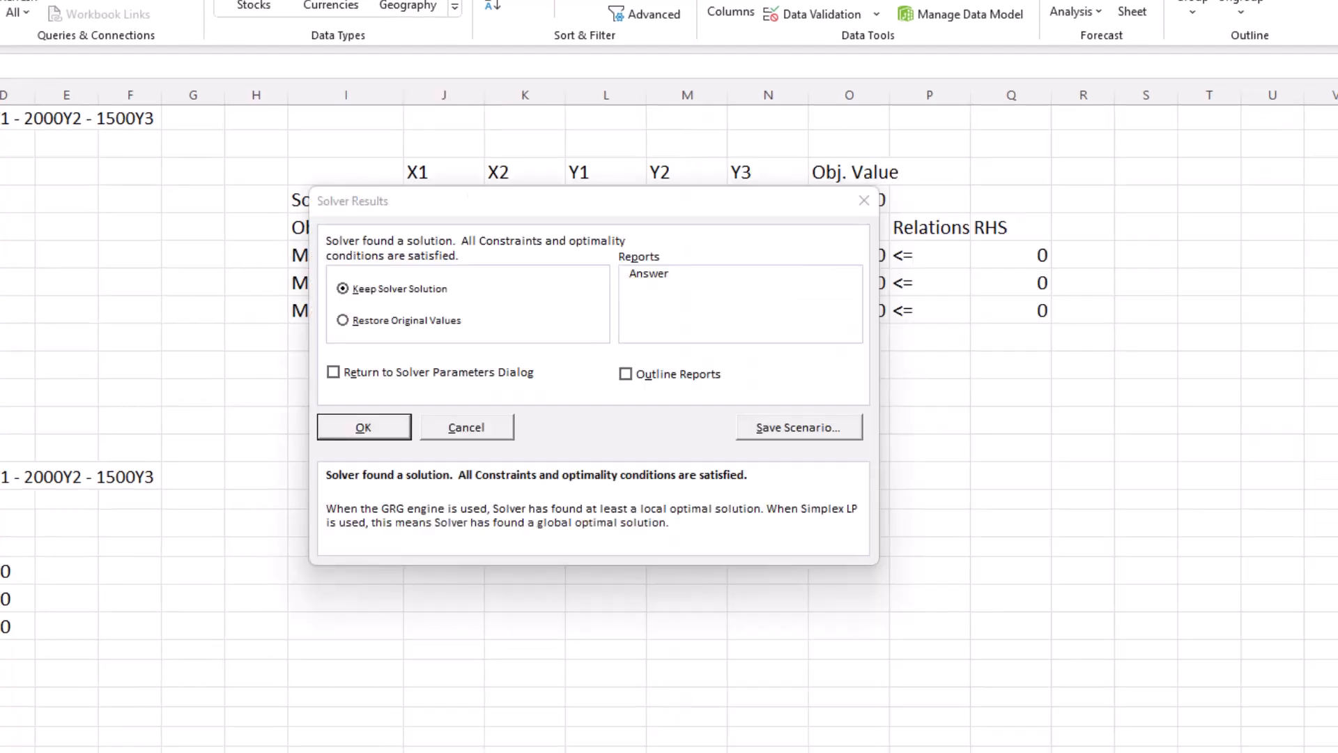
pyautogui.click(370, 425)
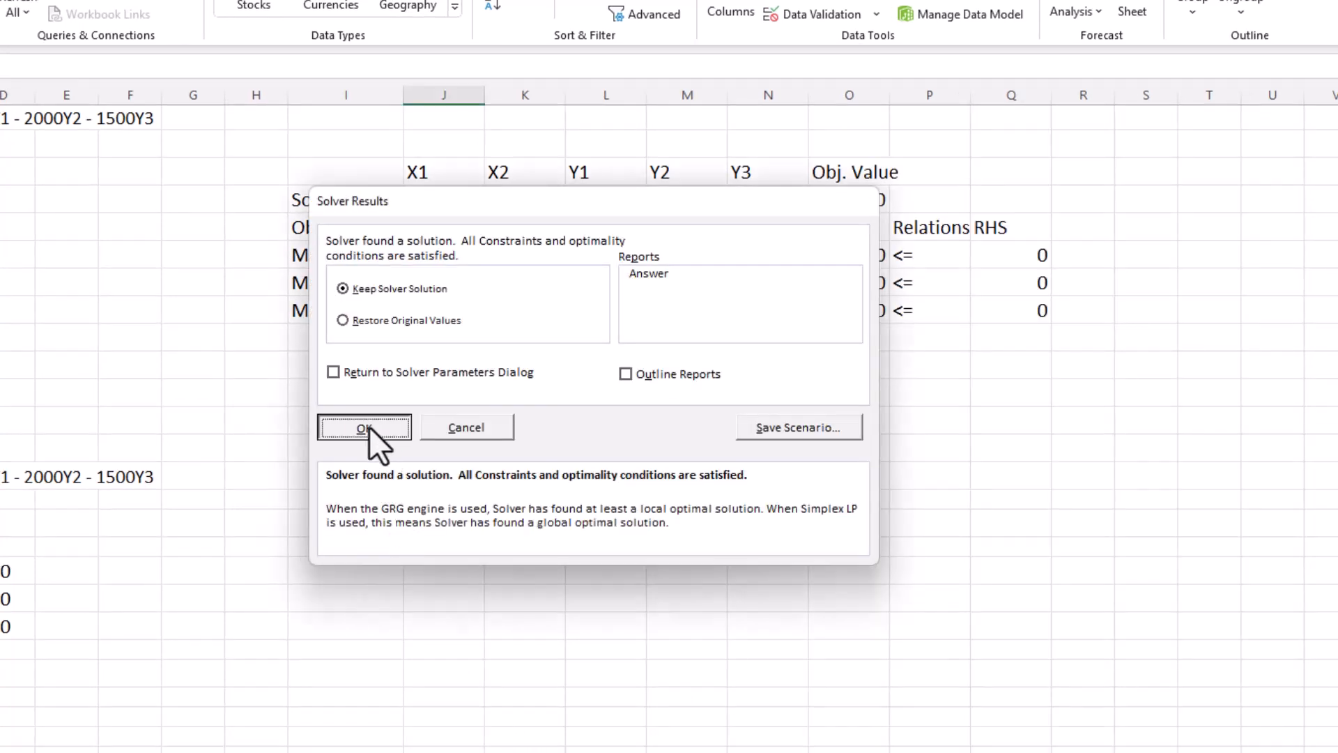